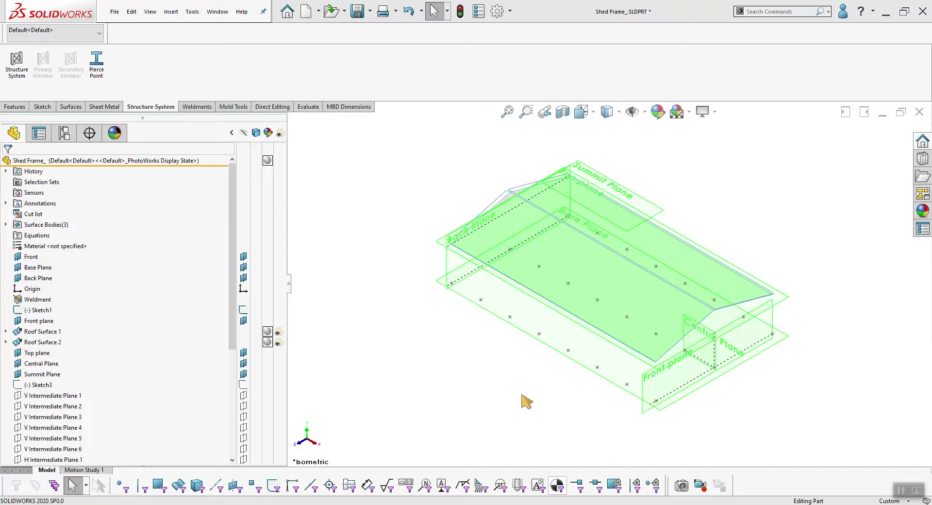
Orbit the shed frame to an oblique view showing its full length
middle_click_drag(518, 376, 423, 309)
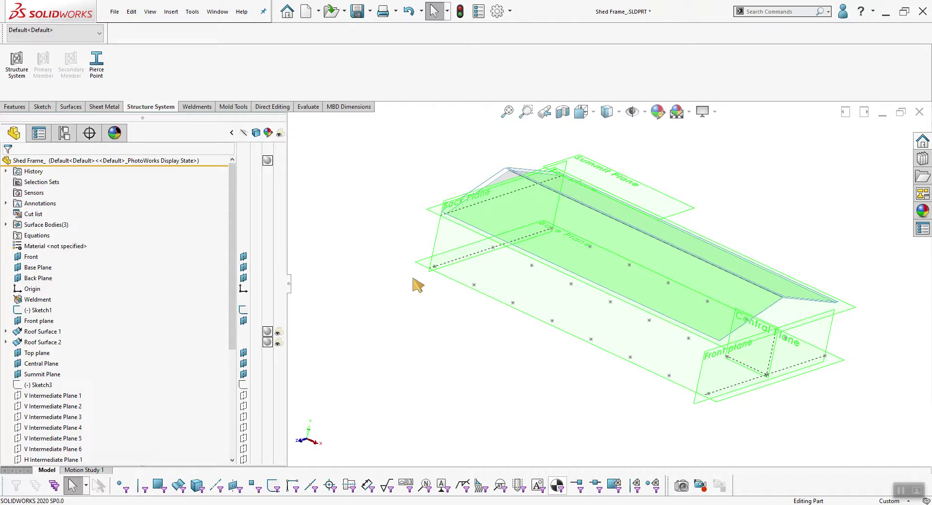
Start a primary member on the sixteen Sketch1 points along both long sides, length 3500
left_click(11, 71)
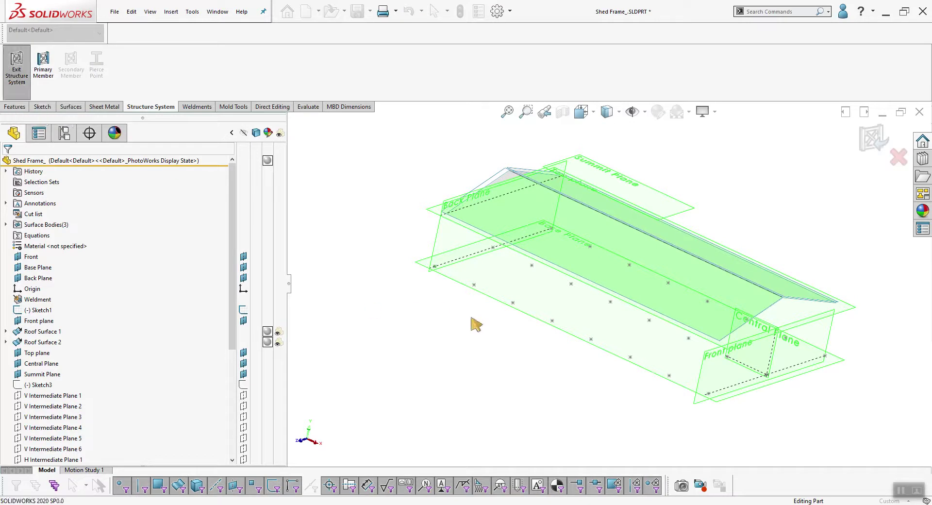
middle_click_drag(521, 329, 510, 329)
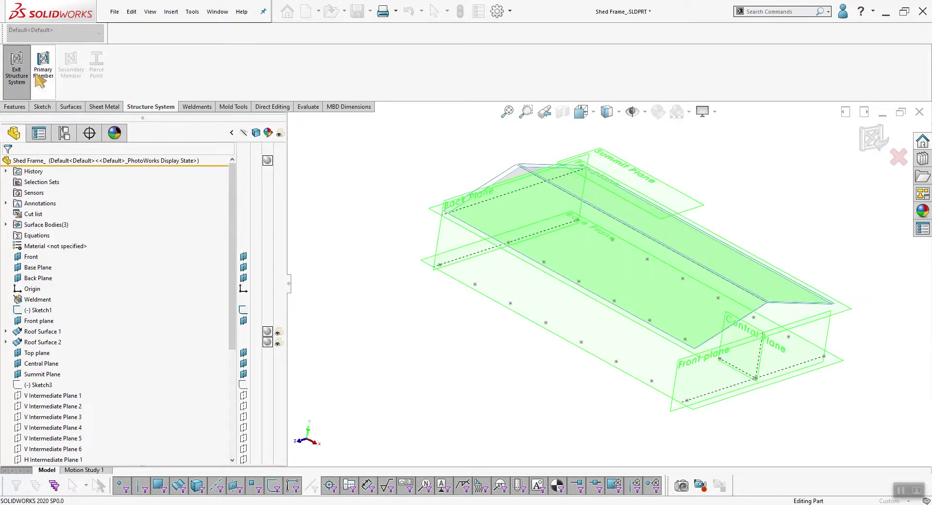
left_click(40, 80)
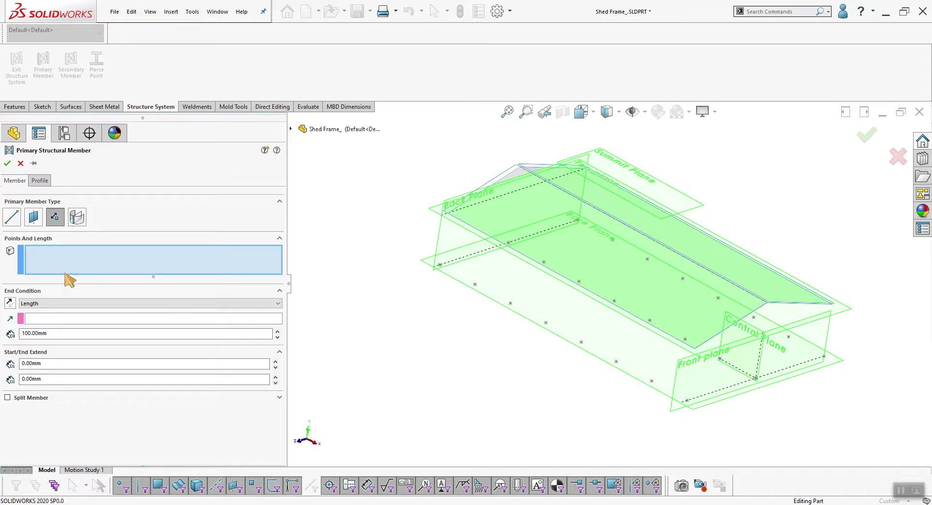
middle_click_drag(523, 341, 493, 430)
key("f")
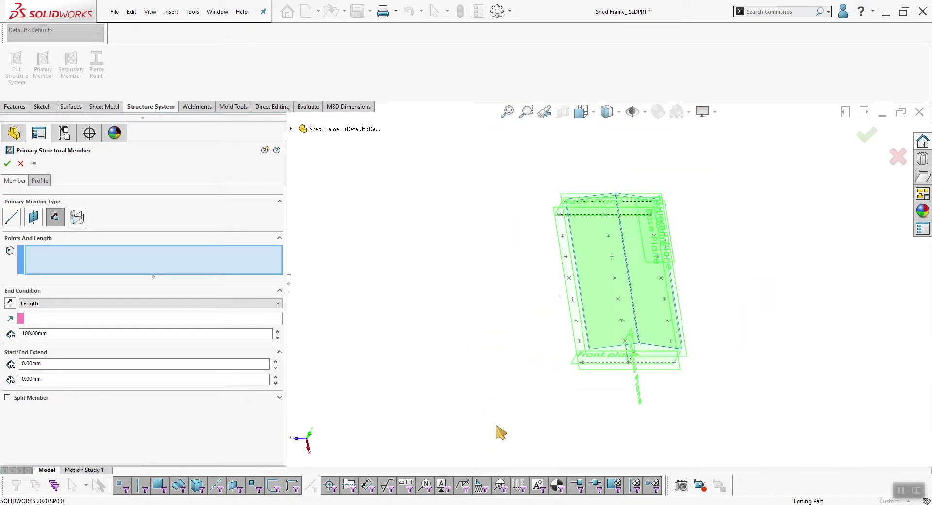
left_click_drag(521, 186, 588, 380)
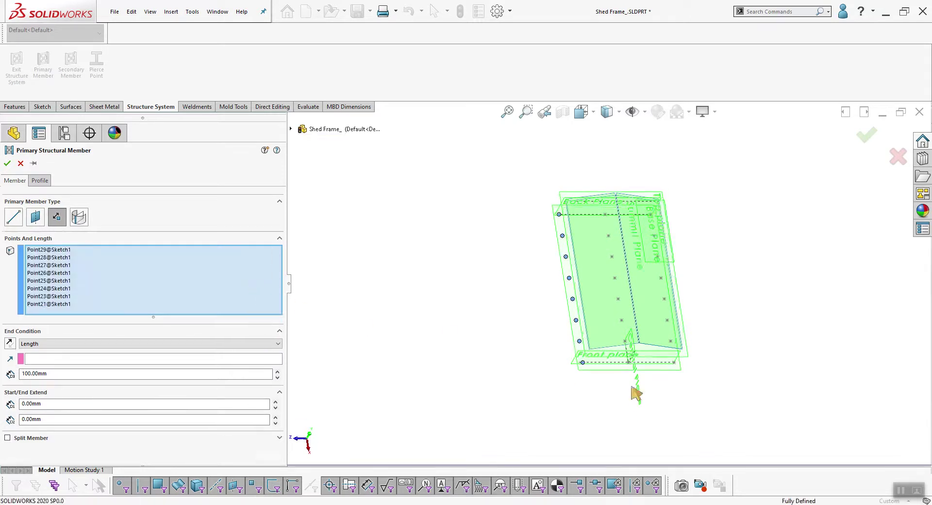
left_click_drag(791, 404, 648, 187)
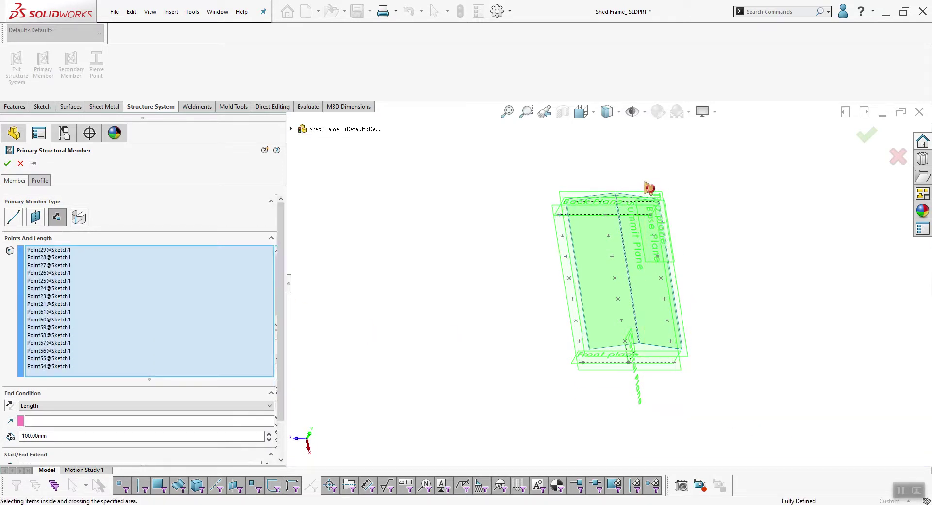
left_click_drag(280, 411, 282, 441)
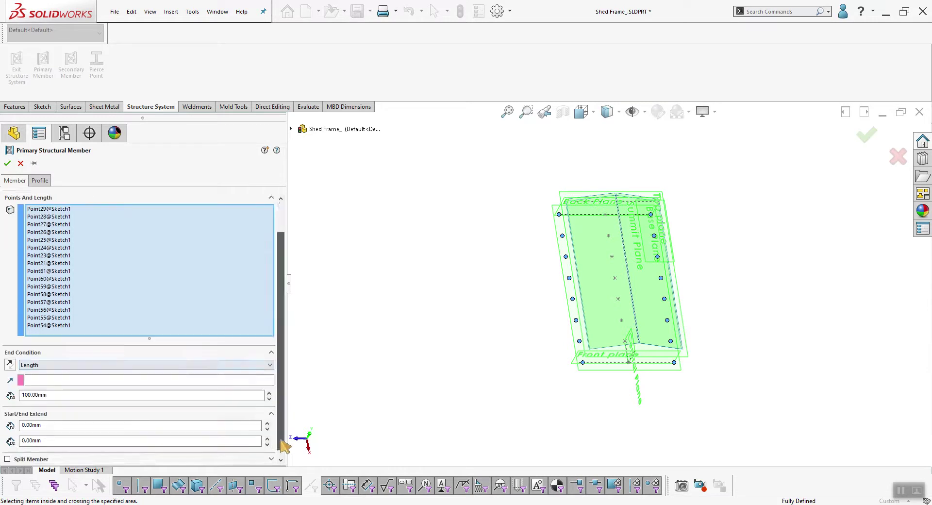
left_click(23, 393)
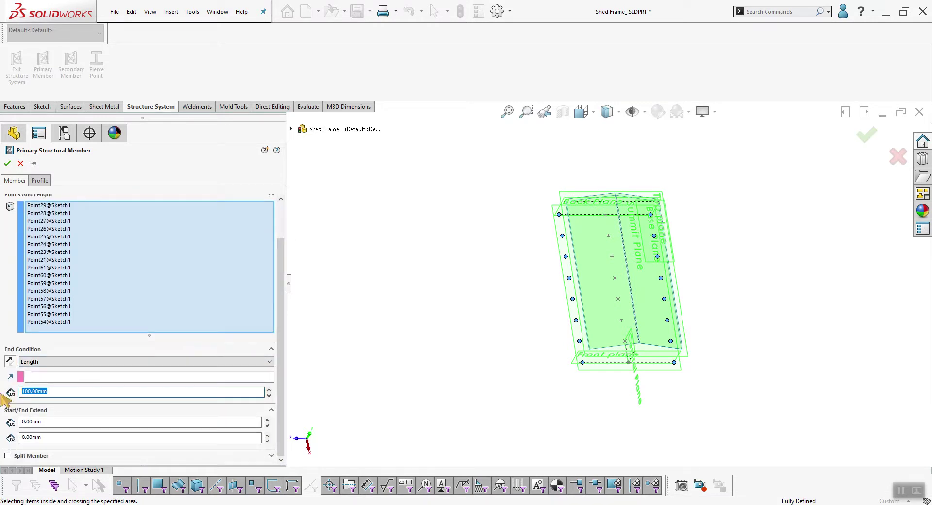
type("3500")
Set the profile to CUSTOM standard, CONFIG type, and check its 40X40 and 50X50 sizes
left_click(41, 181)
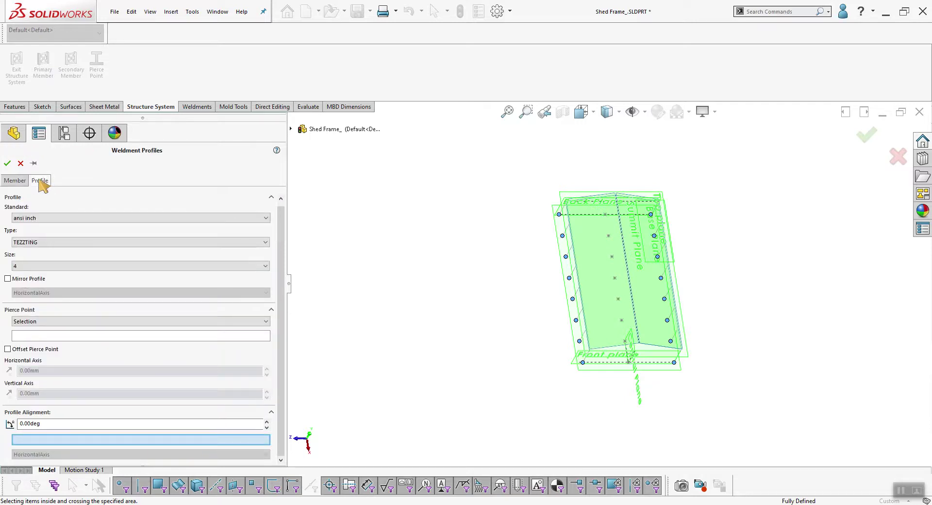
left_click(45, 218)
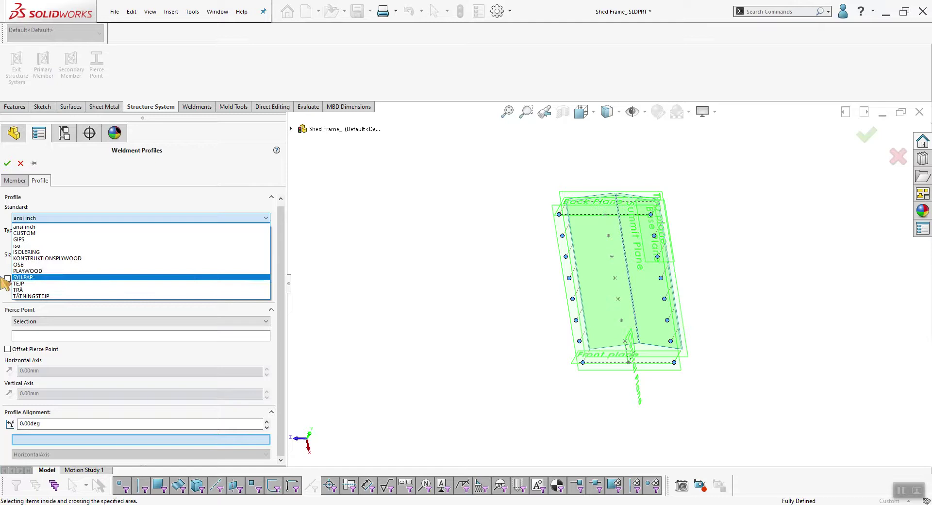
left_click(31, 233)
left_click(34, 242)
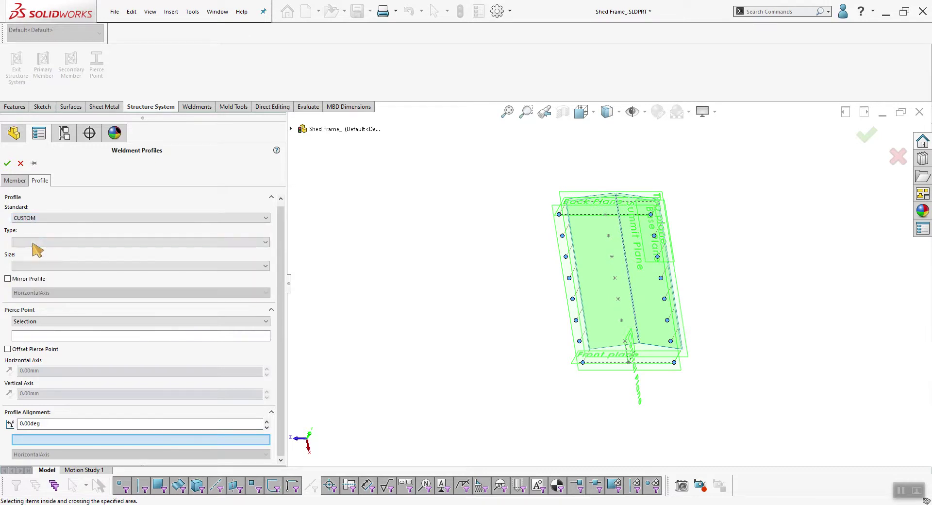
left_click(34, 243)
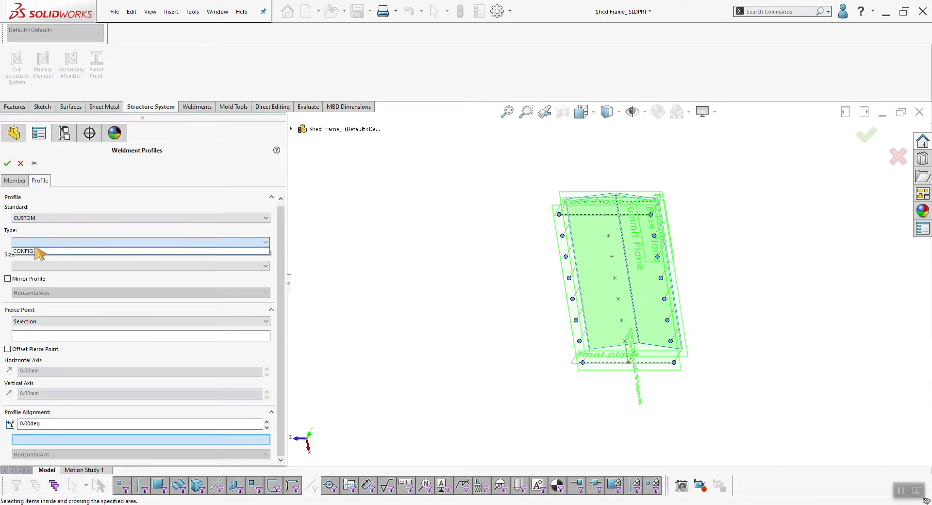
left_click(36, 251)
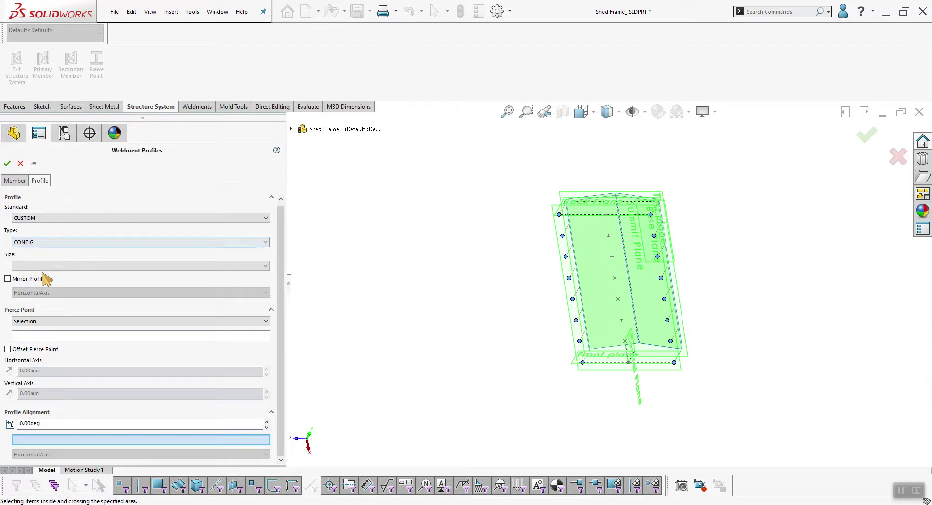
left_click(43, 266)
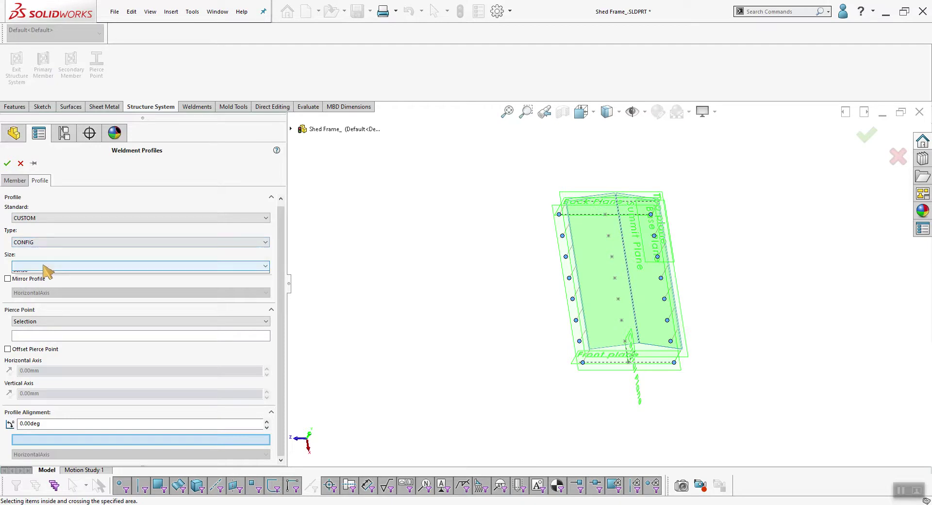
left_click(42, 220)
Try the KONSTRUKTIONSPLYWOOD and TRÄ standards, finding no profile types under either
left_click(43, 218)
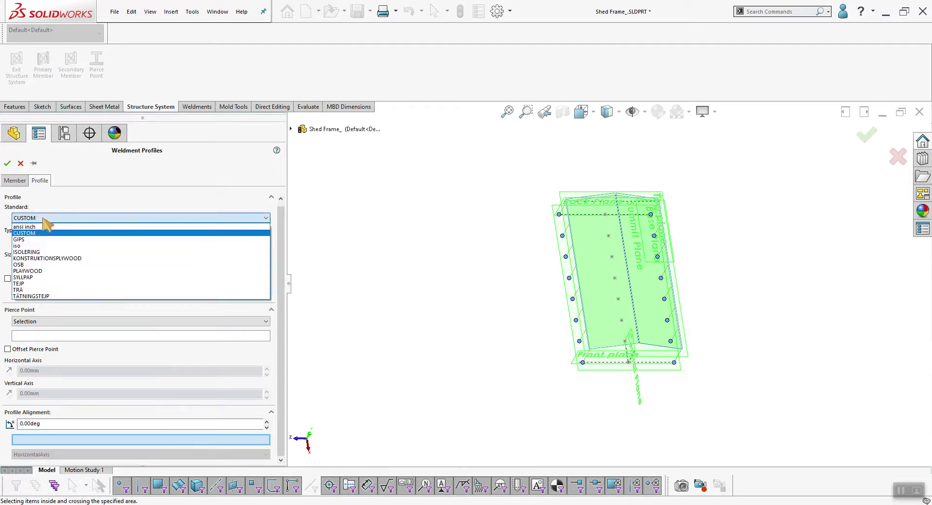
left_click(41, 258)
left_click(42, 243)
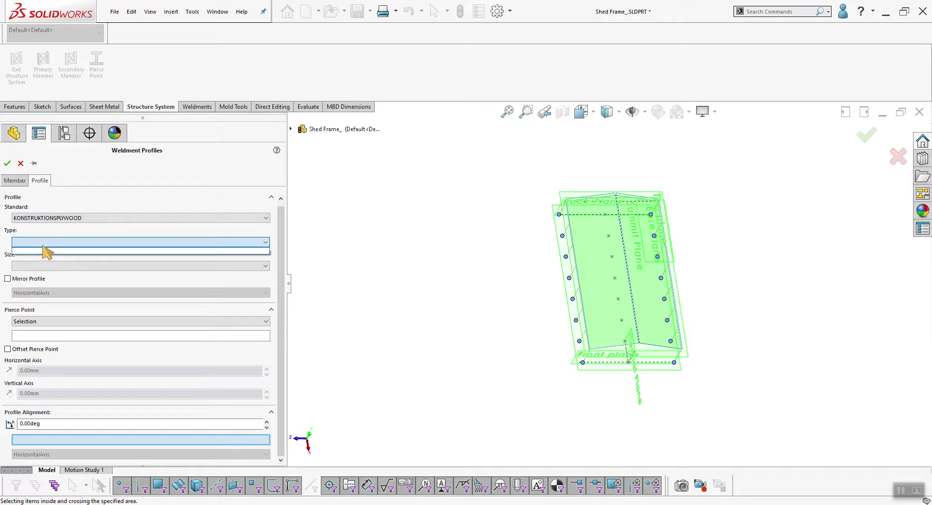
left_click(53, 222)
left_click(53, 218)
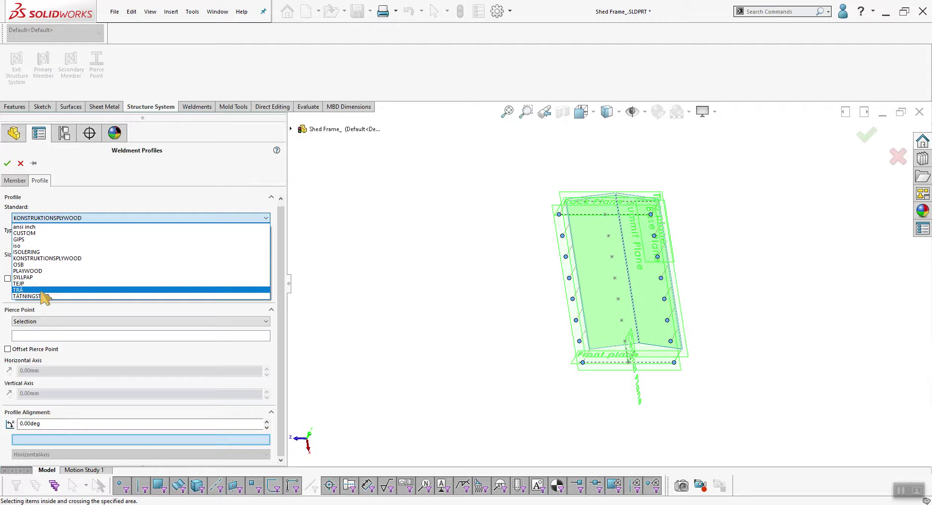
left_click(41, 291)
left_click(43, 245)
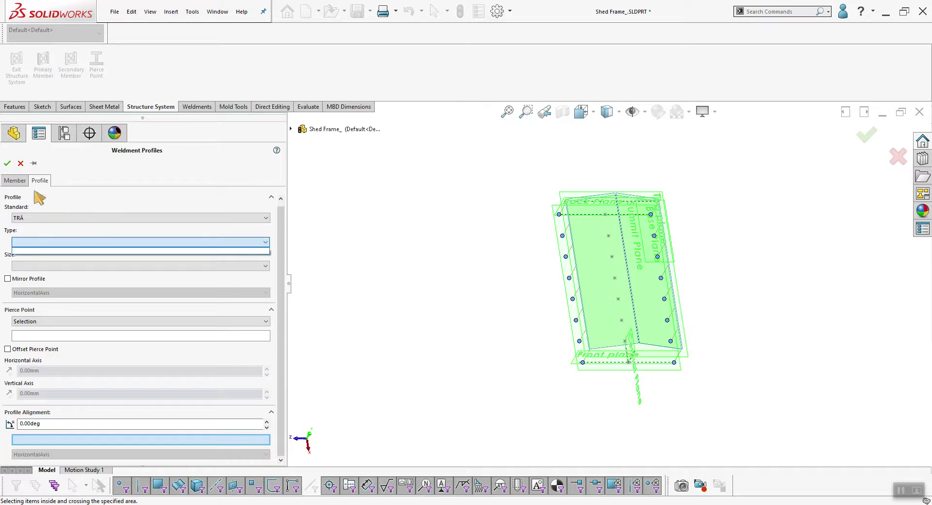
left_click(22, 165)
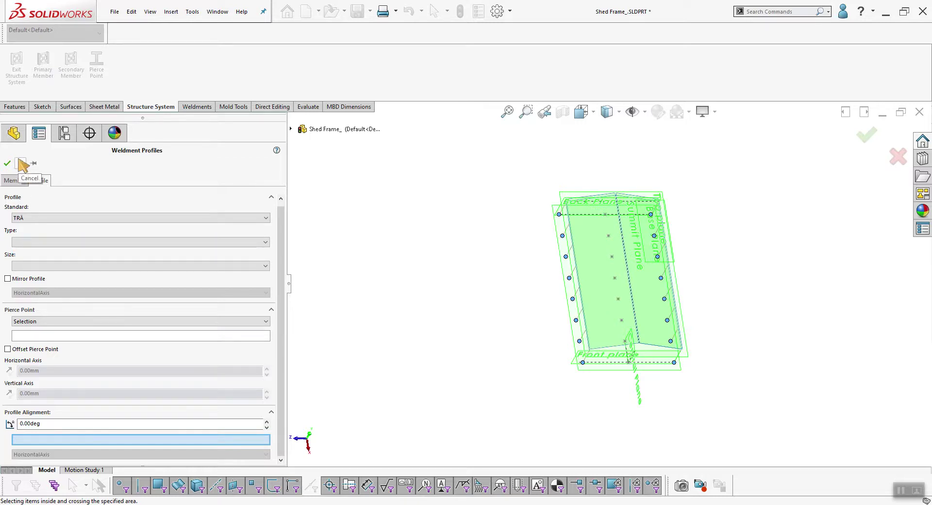
Cancel the member, exit the structure system, and list all file locations down to Structure Systems Folder
left_click(22, 165)
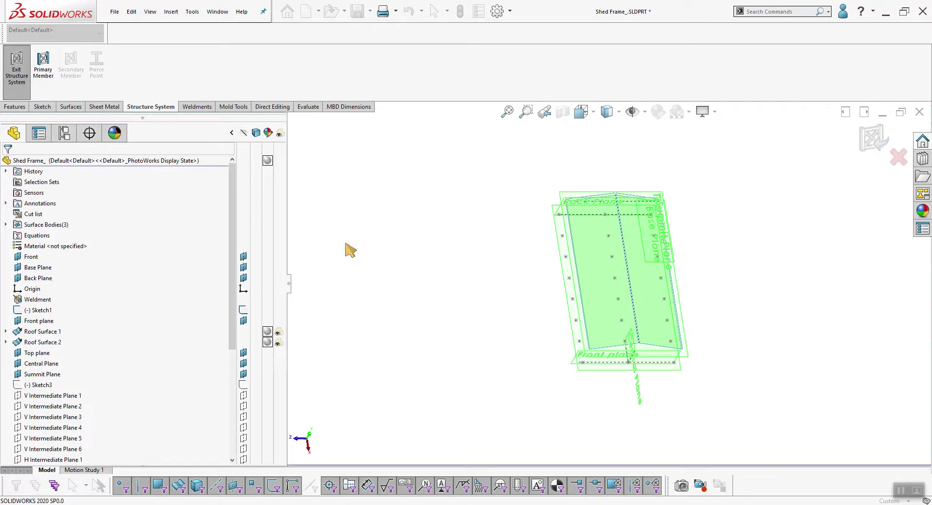
left_click(897, 159)
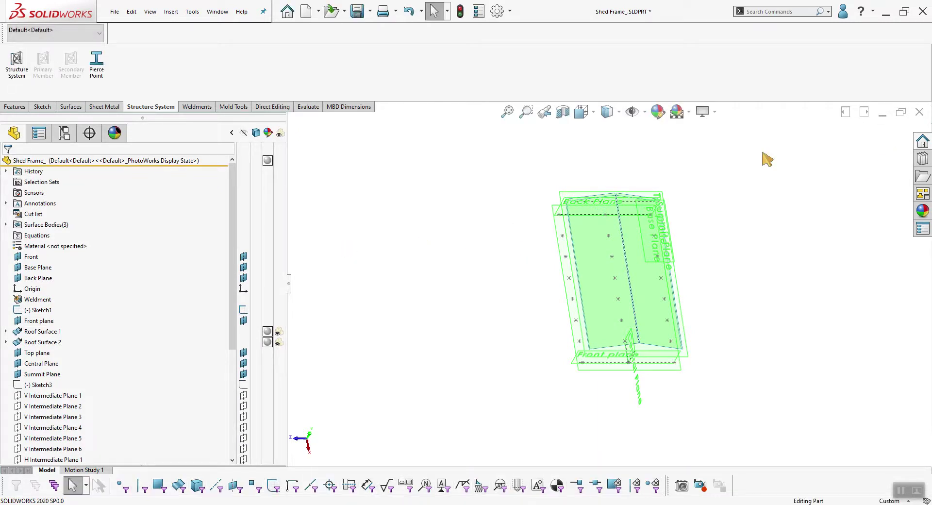
left_click(498, 11)
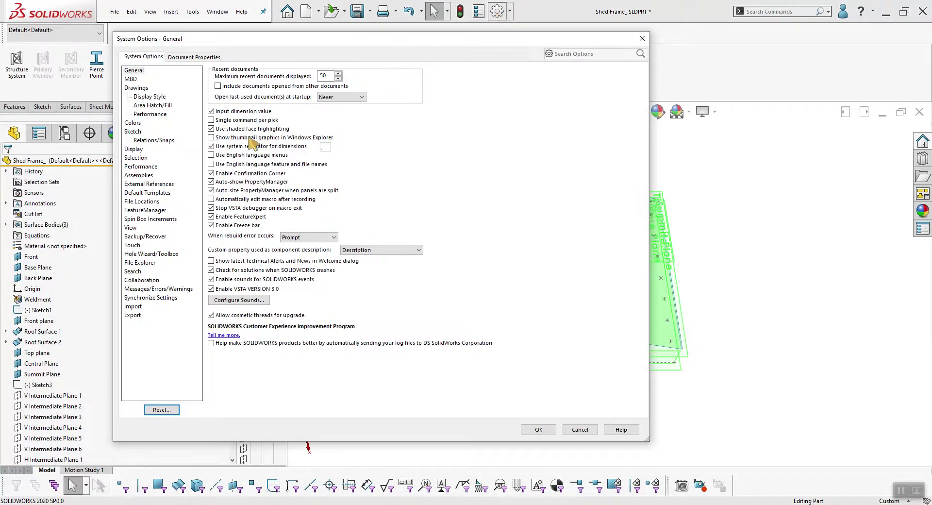
left_click(142, 201)
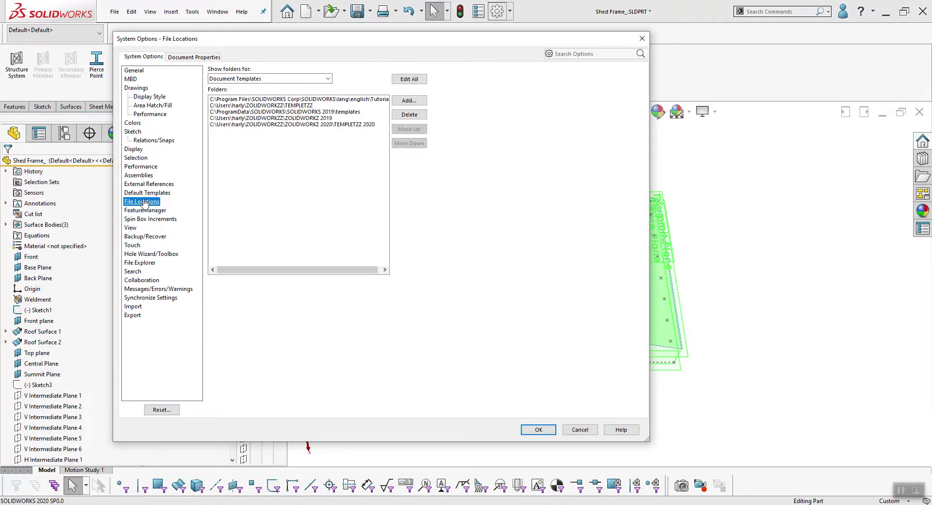
left_click(409, 79)
scroll(406, 206, "down", 15)
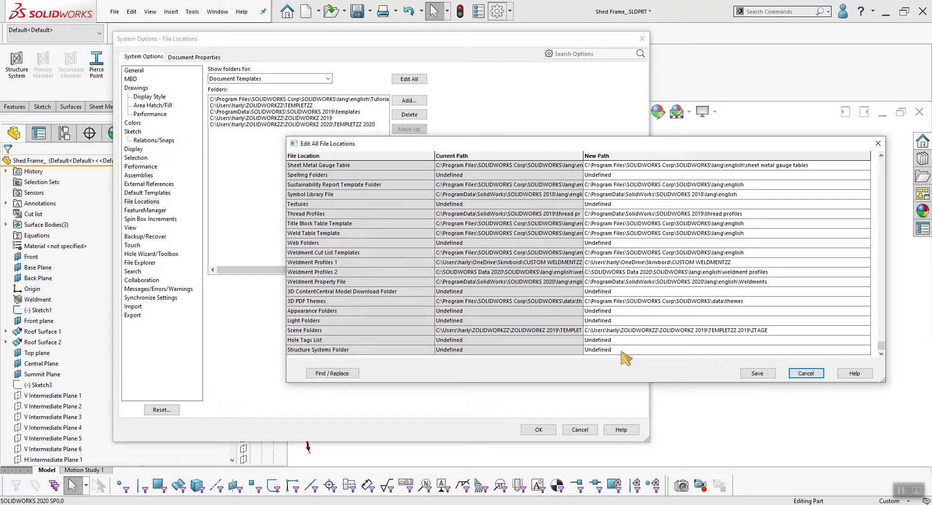
Point the Structure Systems Folder at the desktop CUSTOM WELDMENTZZ folder and save the locations
left_click(622, 352)
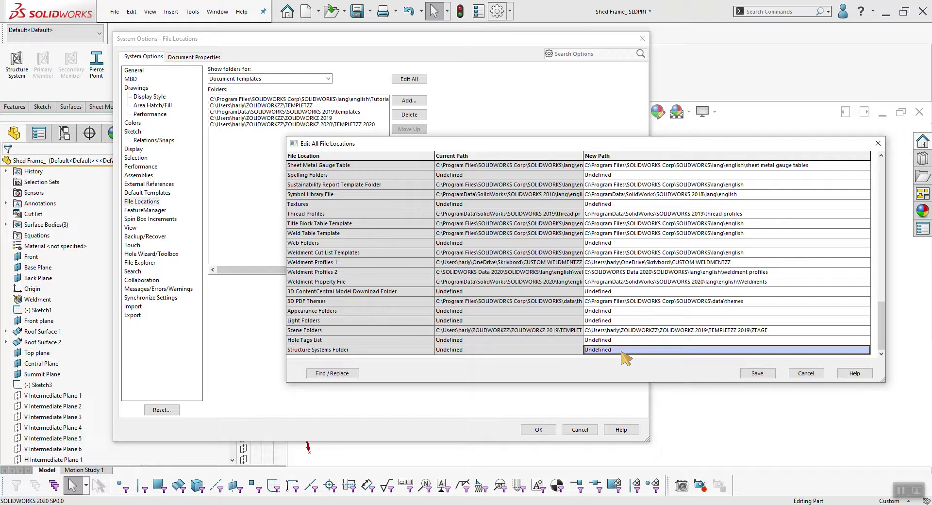
double_click(621, 353)
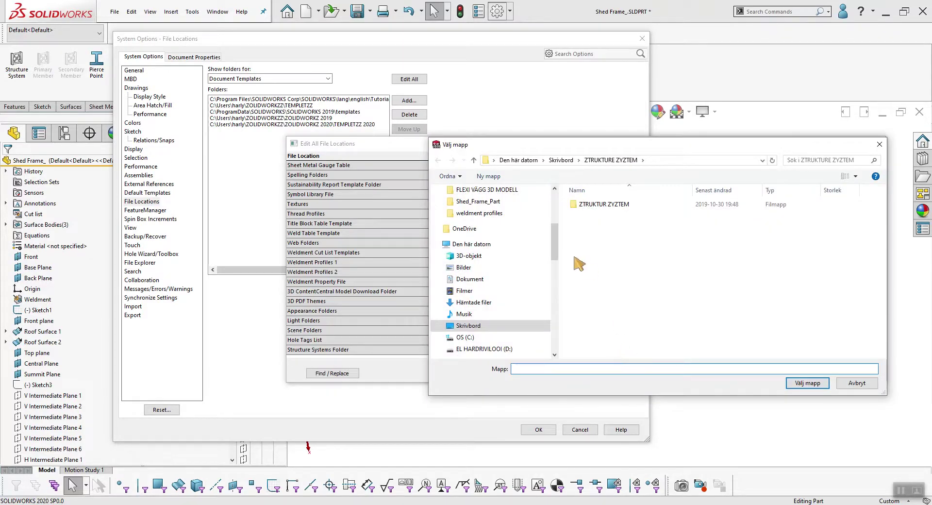
scroll(556, 234, "up", 5)
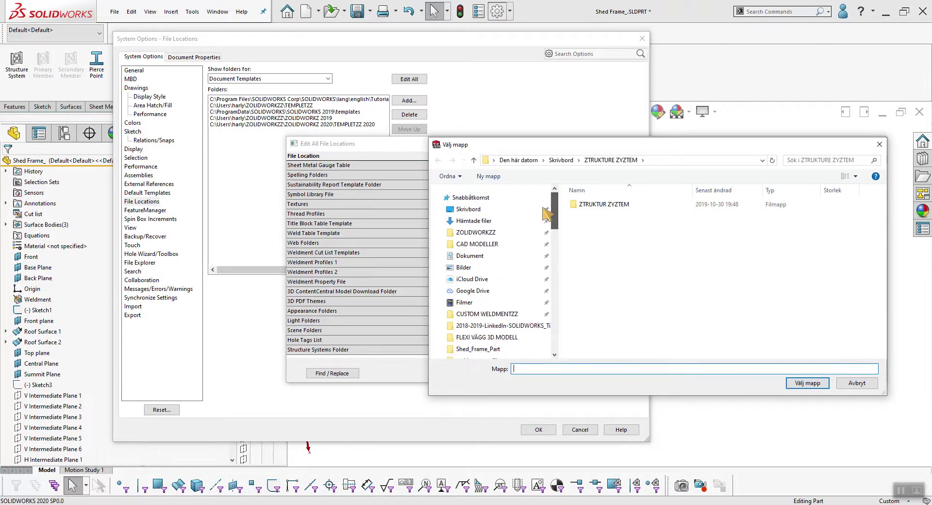
left_click(496, 208)
left_click(584, 206)
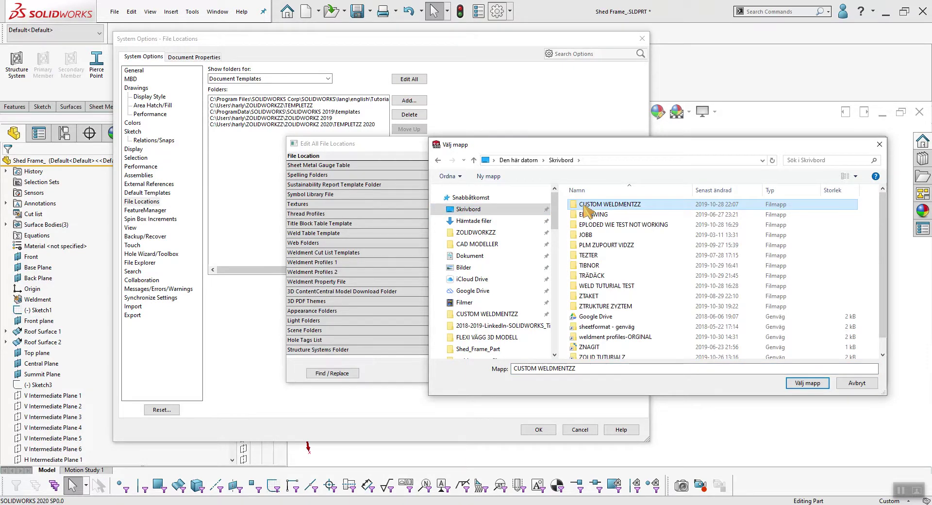
left_click(806, 383)
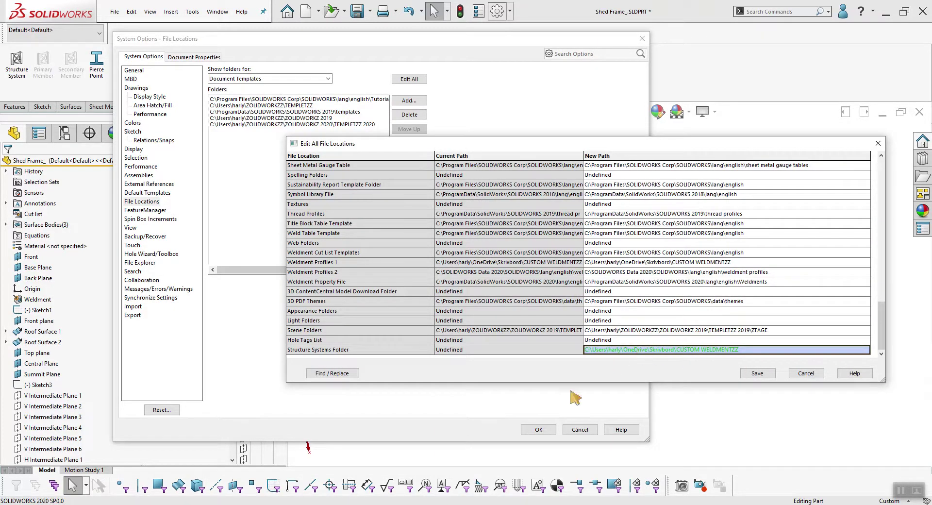
left_click(766, 377)
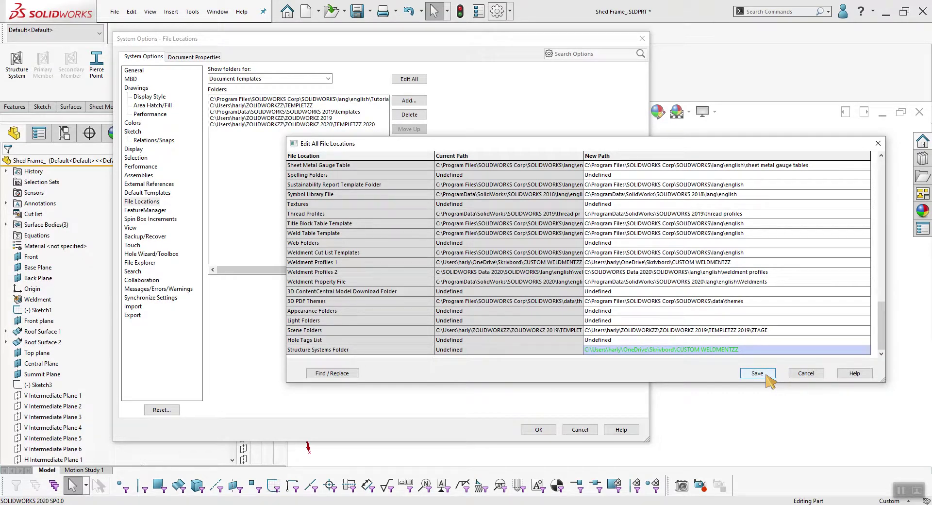
left_click(766, 376)
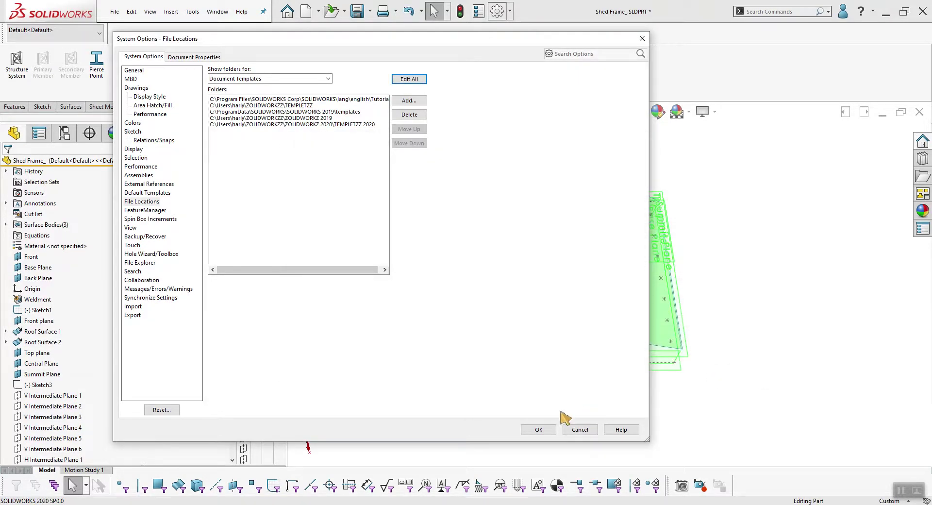
Close Options and start a primary member on both columns of sketch points, length 3500 mm
left_click(538, 430)
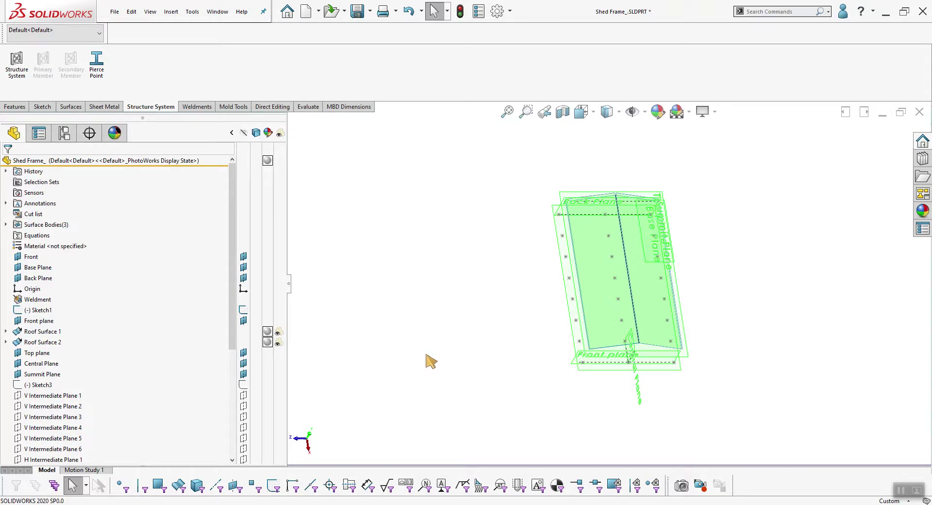
left_click(16, 87)
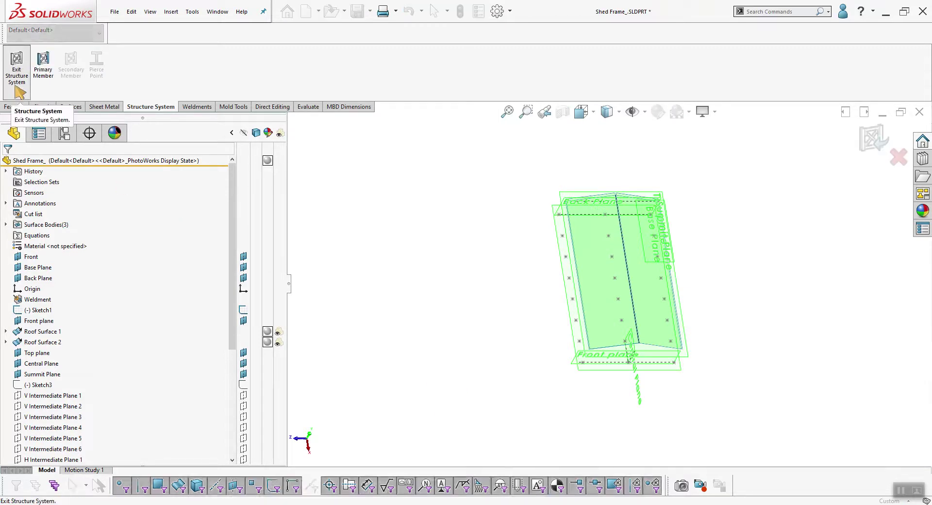
left_click(47, 77)
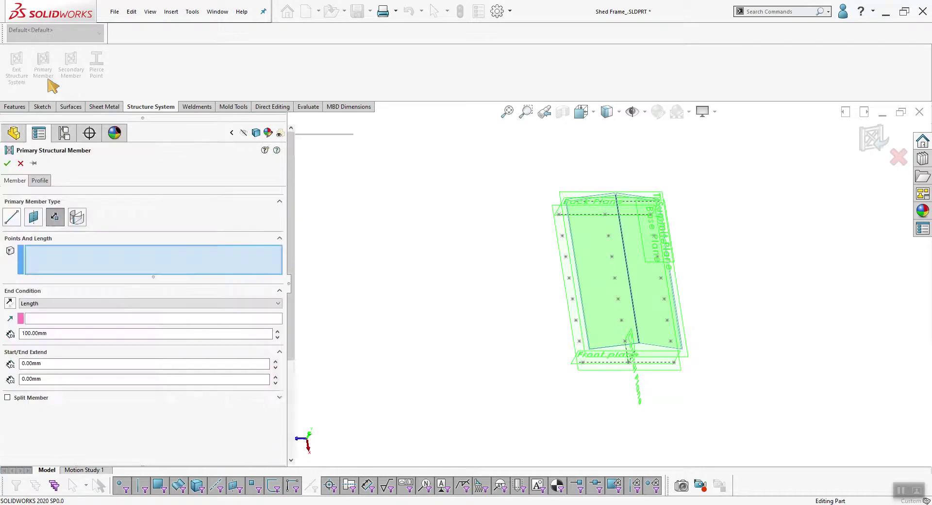
middle_click_drag(520, 225, 500, 277)
mouse_move(551, 155)
left_mouse_down()
mouse_move(584, 306)
mouse_move(582, 389)
left_mouse_up()
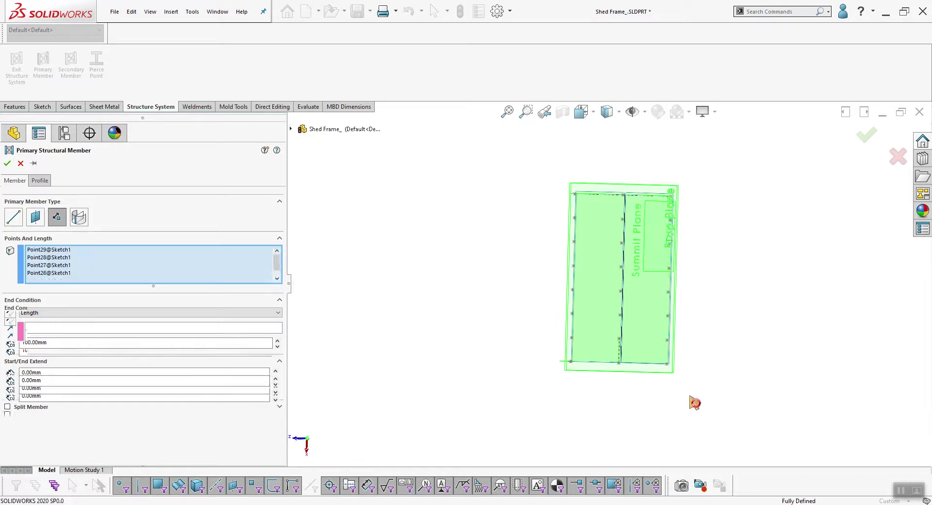
left_click_drag(639, 236, 644, 179)
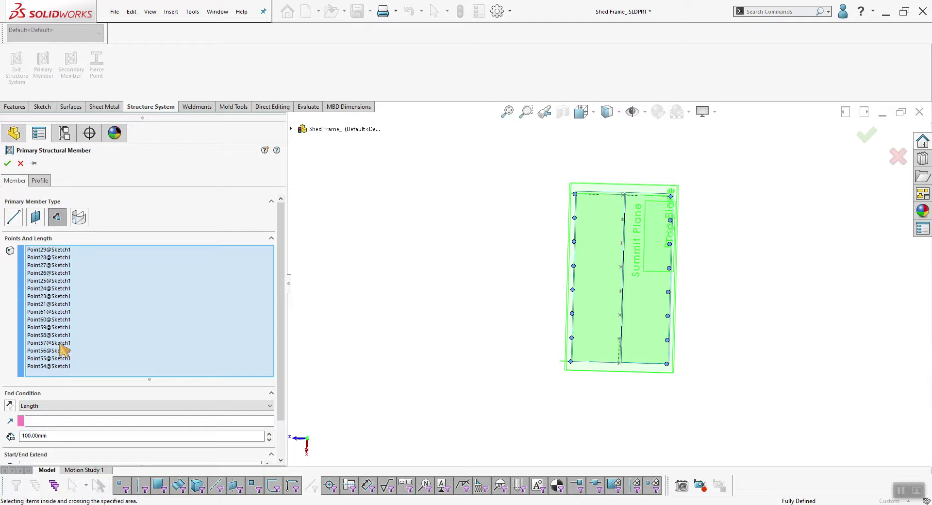
double_click(39, 436)
type("3")
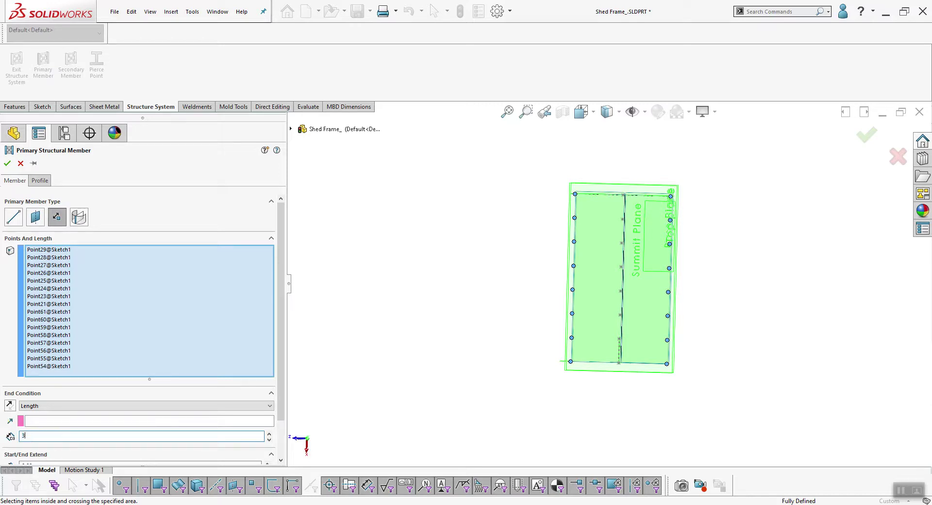
type("500")
Set the profile to CUSTOM standard and CONFIG type, finding the size list empty
left_click(43, 182)
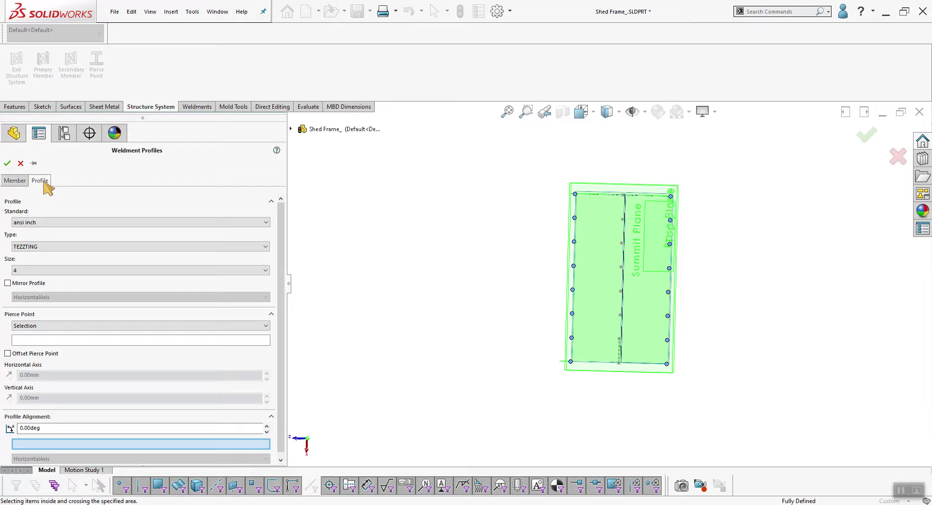
left_click(57, 222)
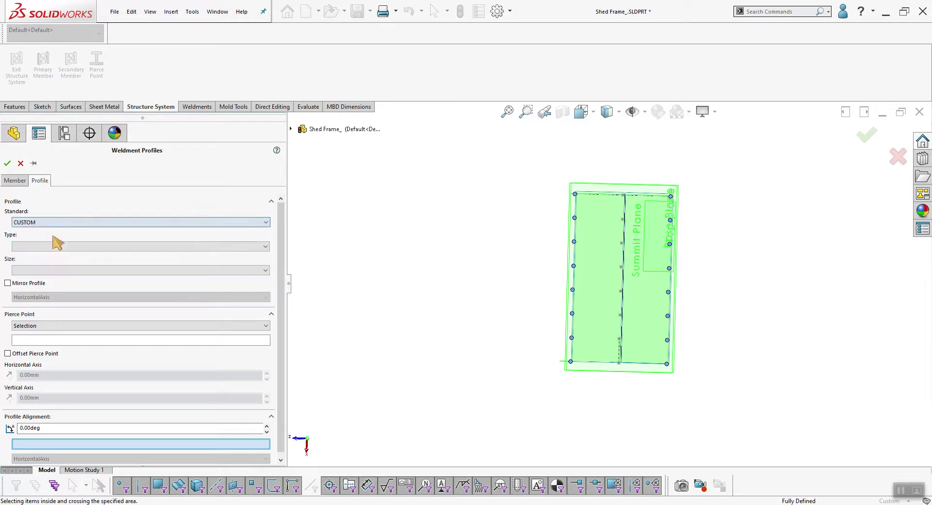
left_click(58, 247)
left_click(54, 246)
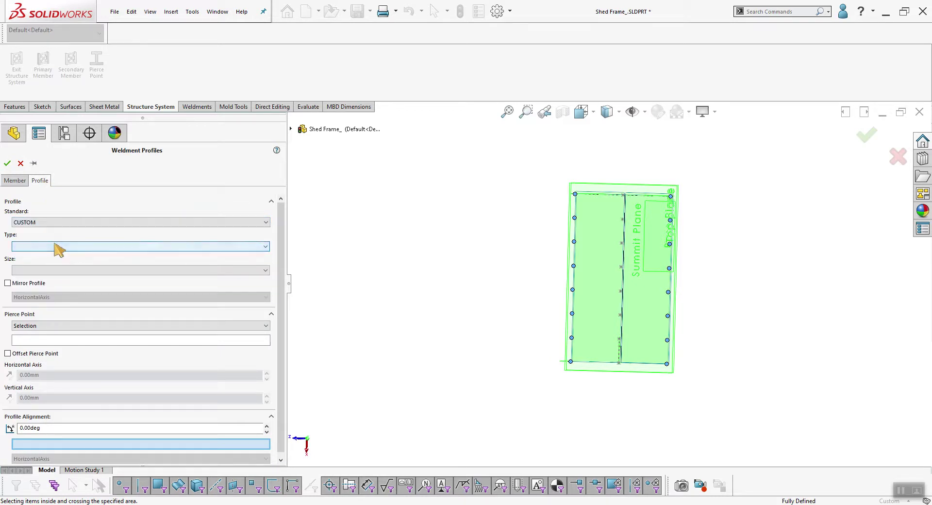
left_click(54, 247)
left_click(47, 255)
left_click(51, 270)
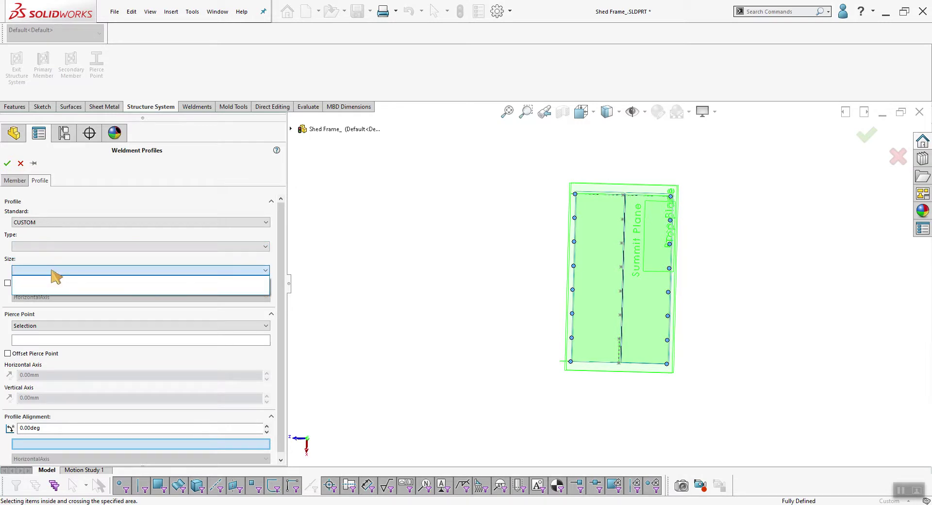
left_click(20, 163)
Cancel the member, exit the structure system, and open System Options
left_click(20, 164)
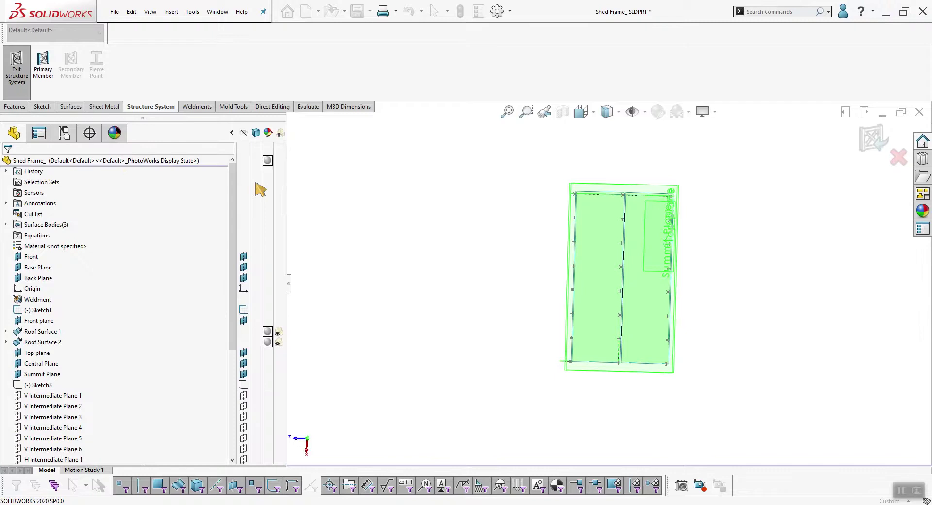
left_click(899, 157)
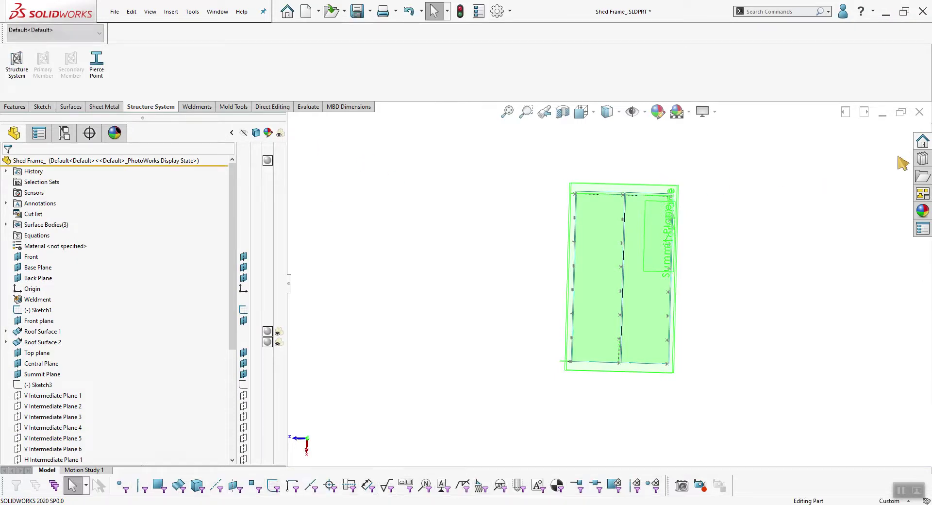
left_click(504, 14)
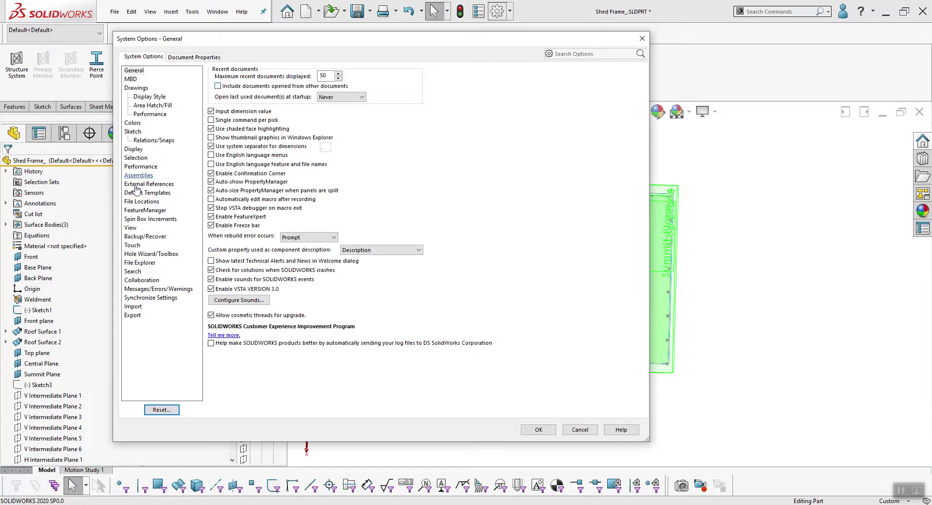
Review all file locations, see Structure Systems Folder still Undefined, and cancel the list
left_click(142, 201)
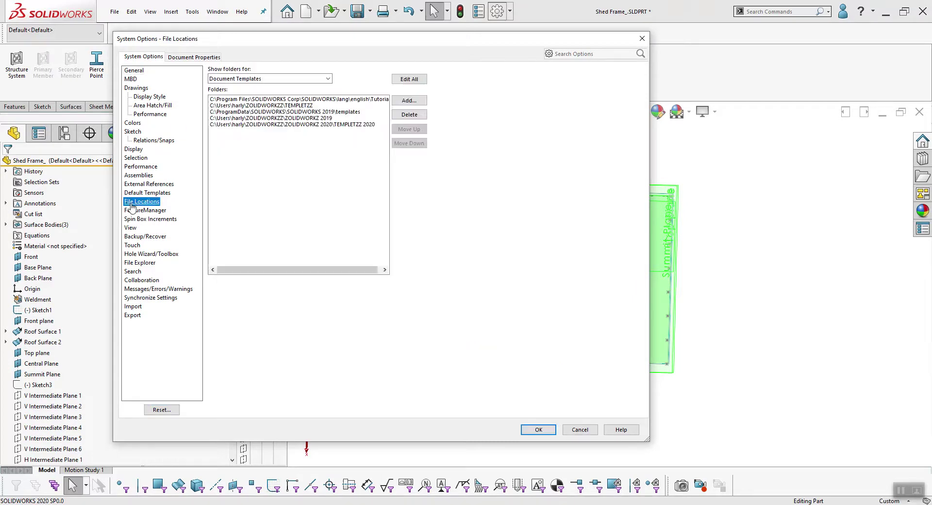
left_click(416, 81)
scroll(461, 304, "down", 15)
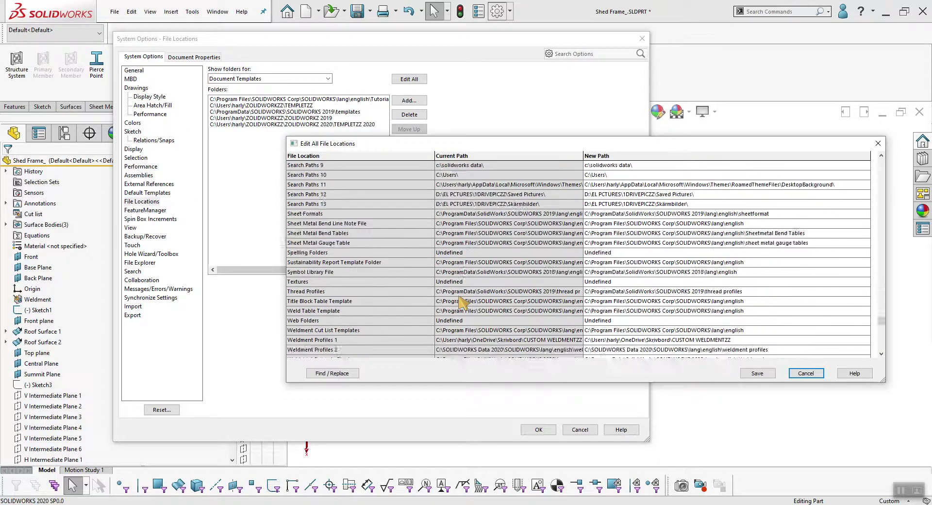
scroll(461, 304, "down", 3)
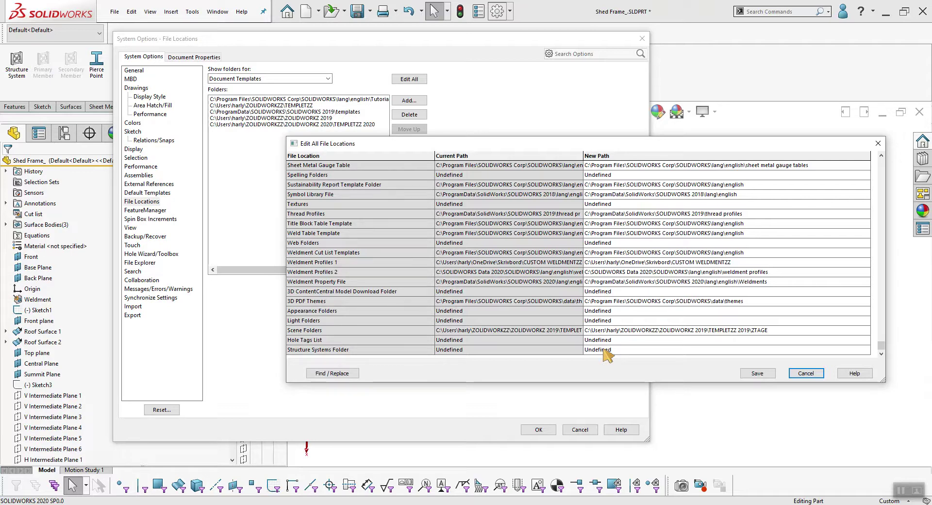
left_click(807, 375)
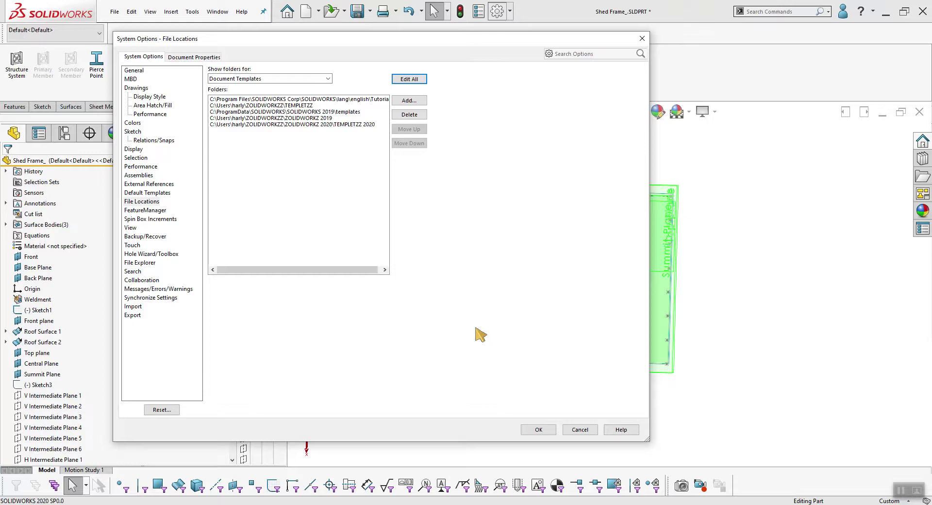
Close Options unchanged and start a new primary member on its profile settings
left_click(581, 430)
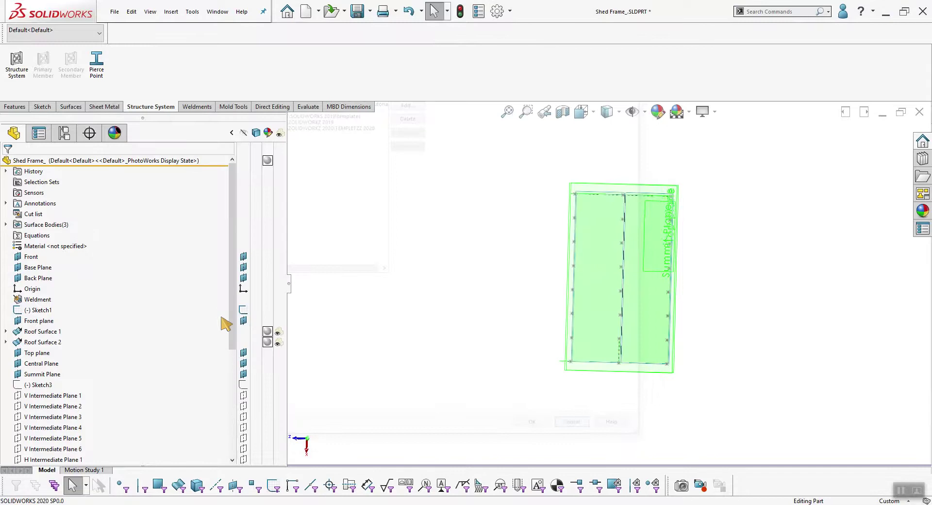
left_click(16, 63)
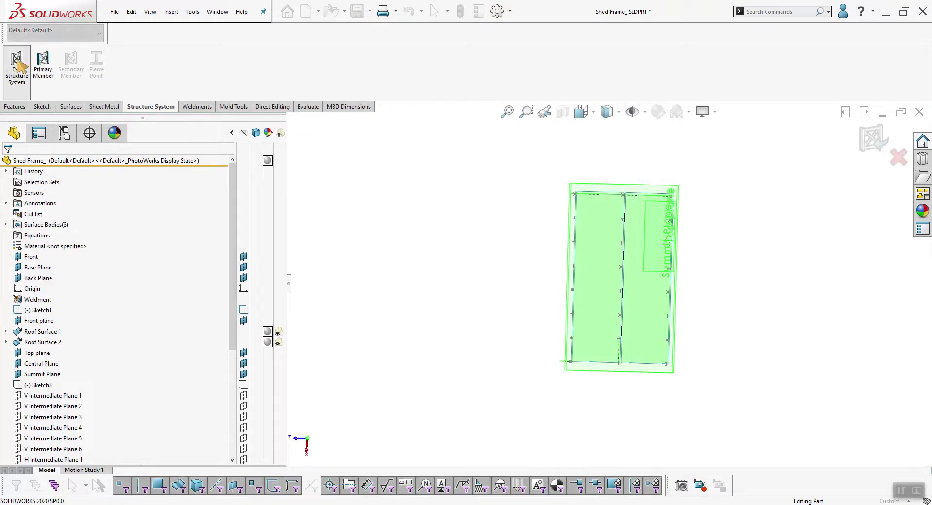
left_click(44, 68)
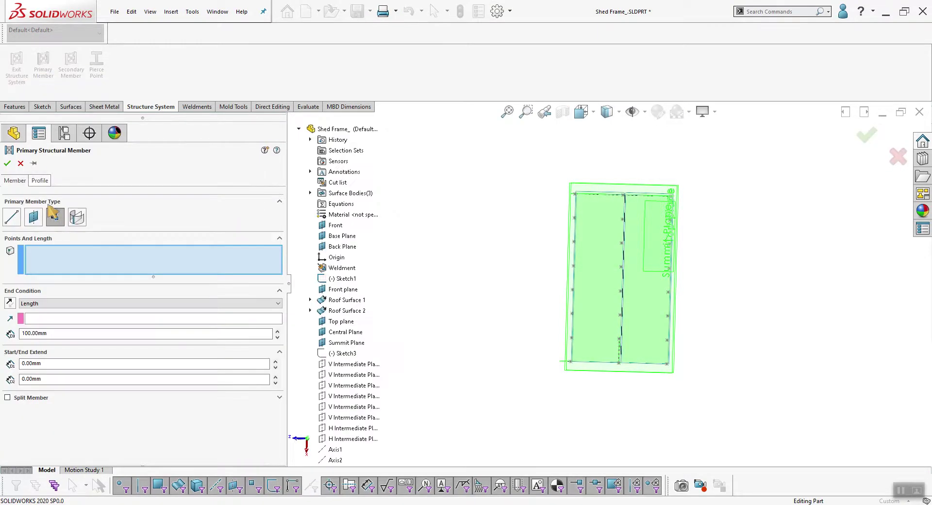
left_click(40, 180)
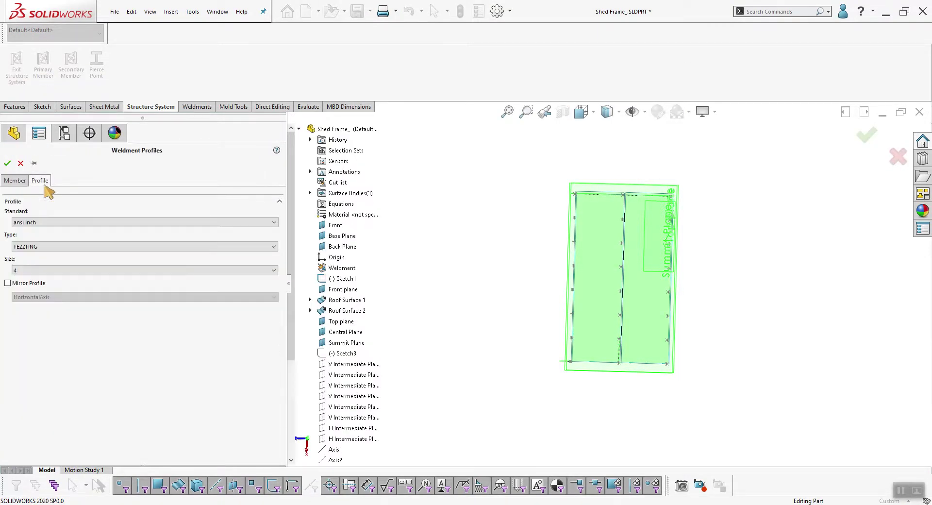
Choose ansi inch standard with pipe type, confirm sch 40 sizes, then cancel the member
left_click(54, 226)
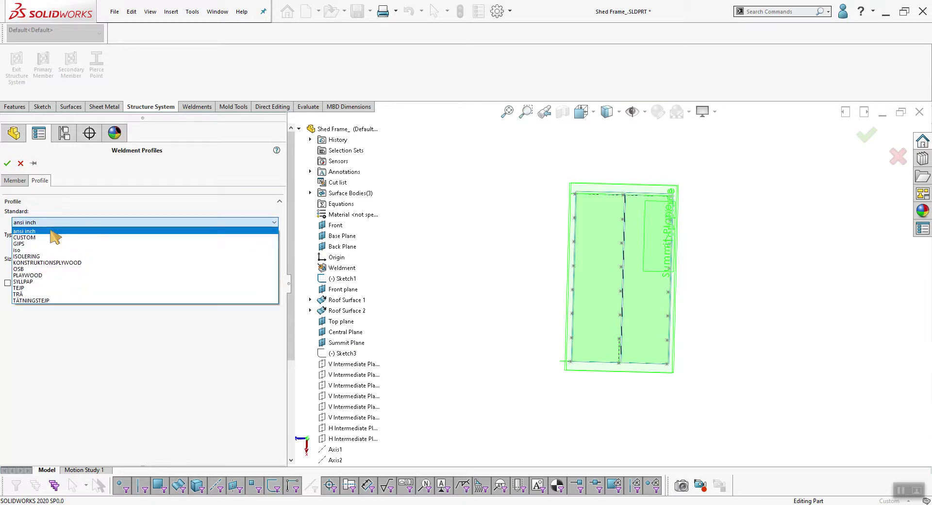
left_click(50, 232)
left_click(54, 246)
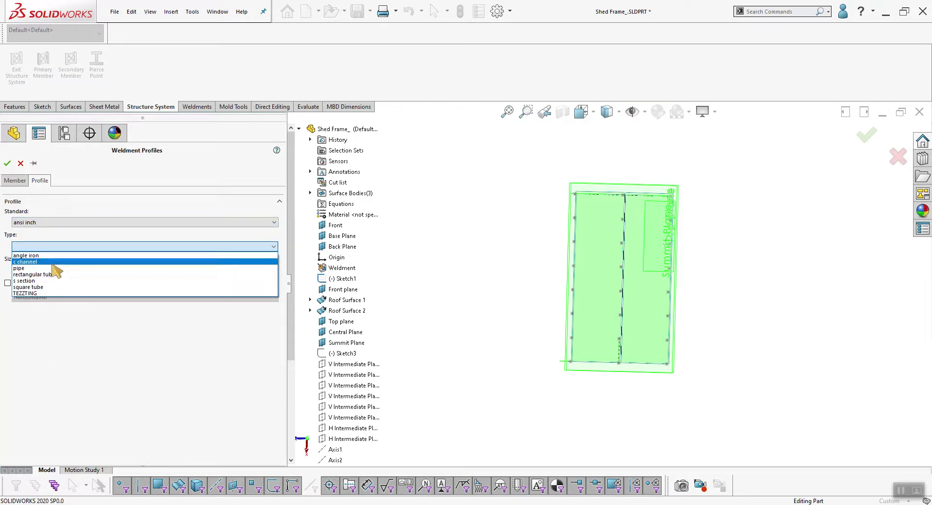
left_click(52, 268)
left_click(52, 270)
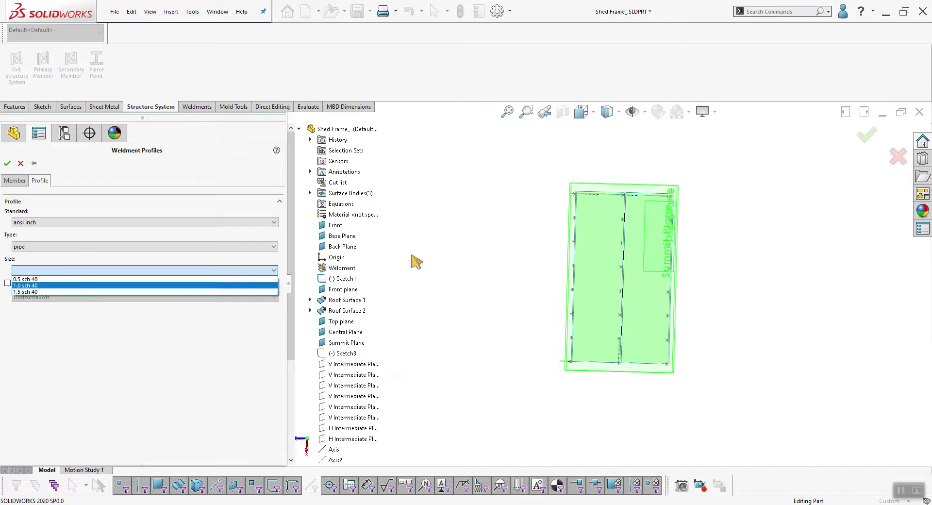
left_click(20, 164)
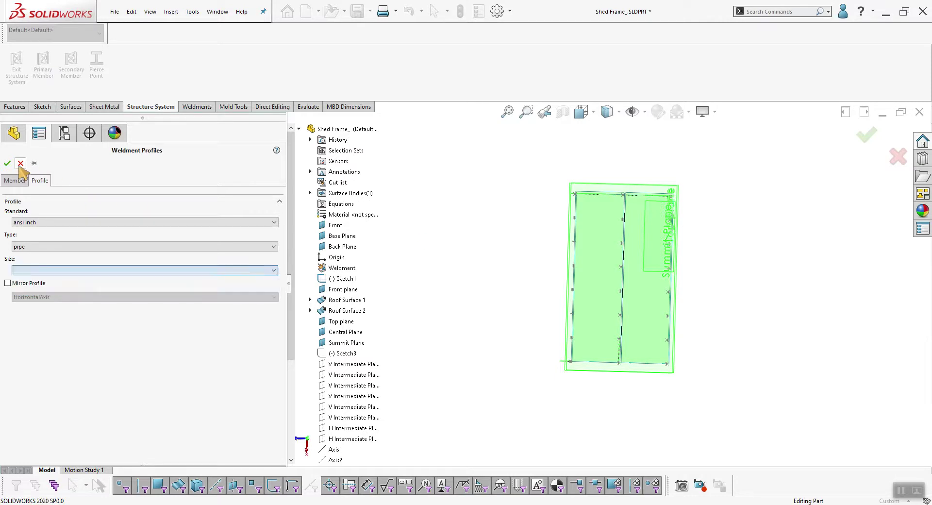
left_click(20, 164)
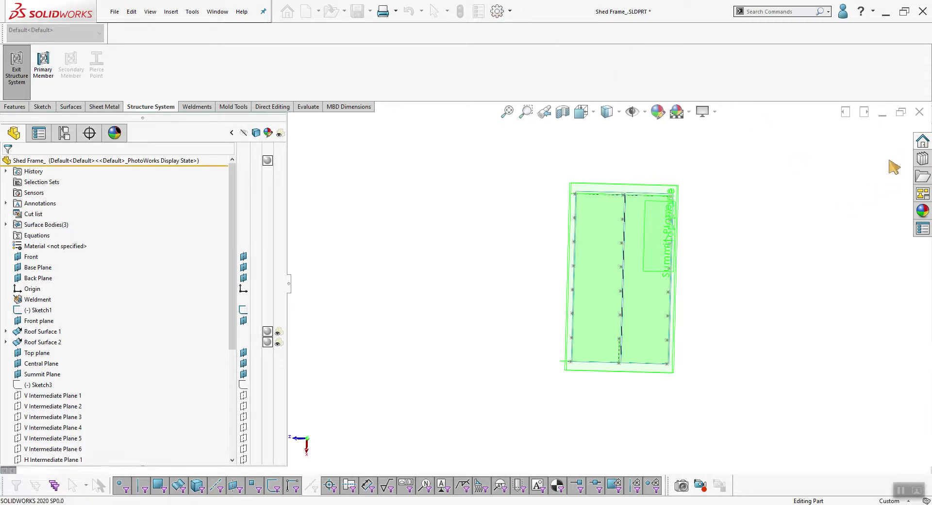
Delete the custom and default Weldment Profiles folder locations and apply the options
left_click(497, 10)
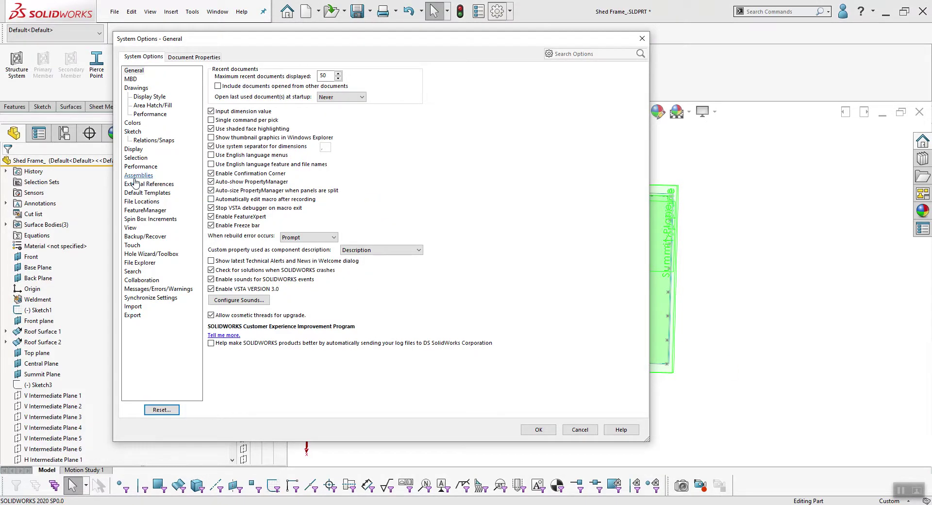
left_click(138, 202)
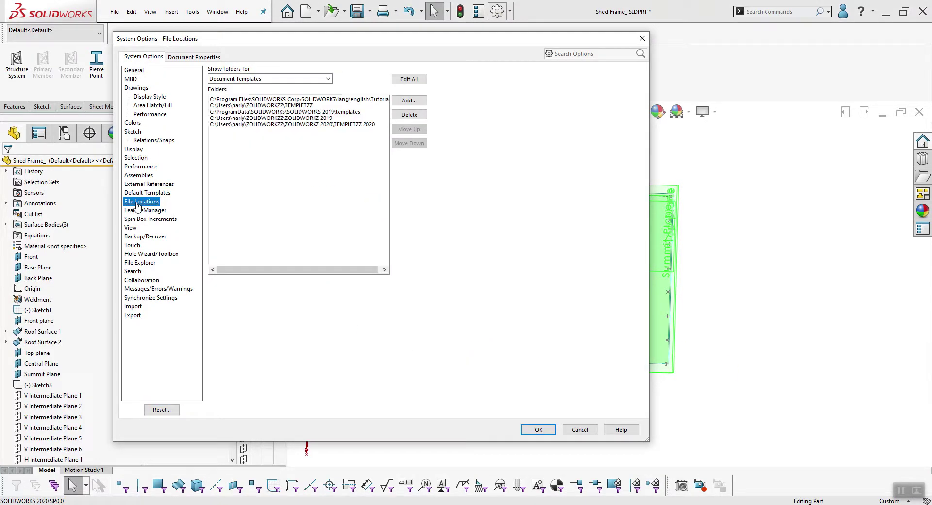
left_click(330, 79)
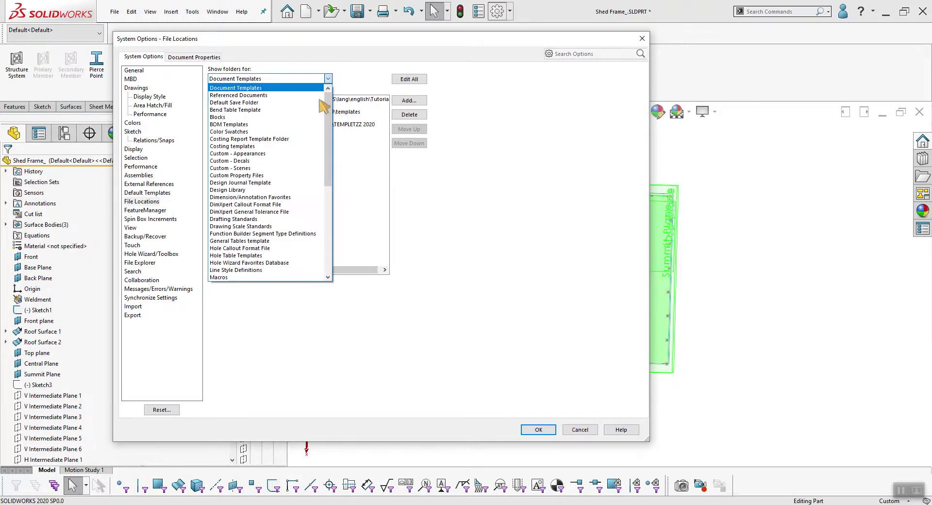
scroll(320, 181, "down", 8)
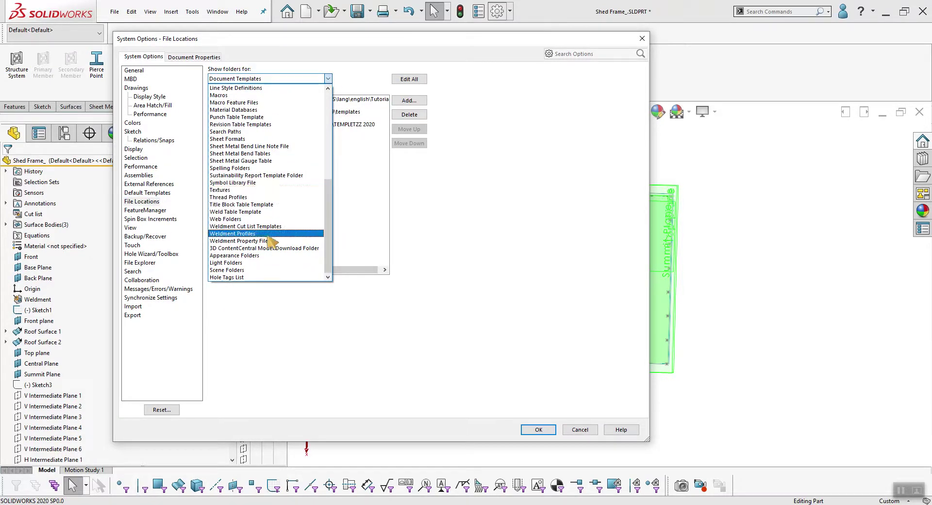
left_click(252, 234)
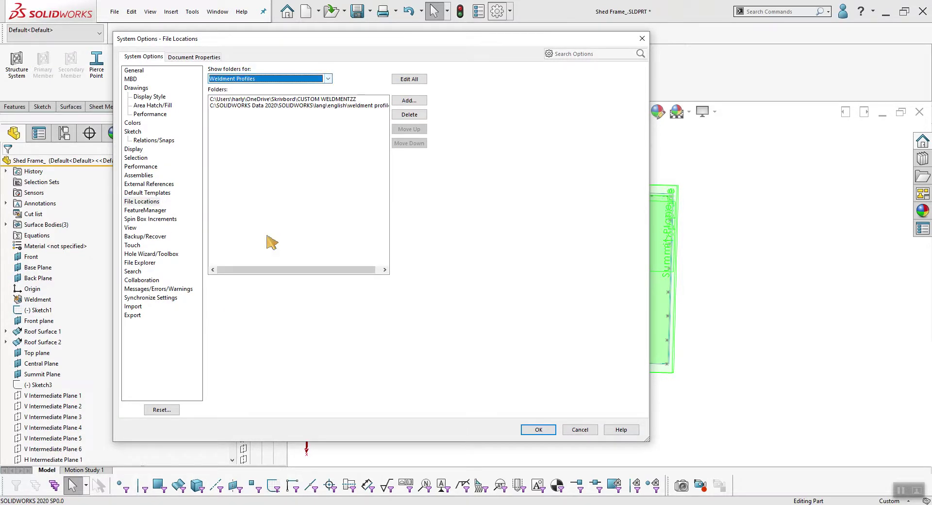
left_click(336, 99)
left_click(400, 116)
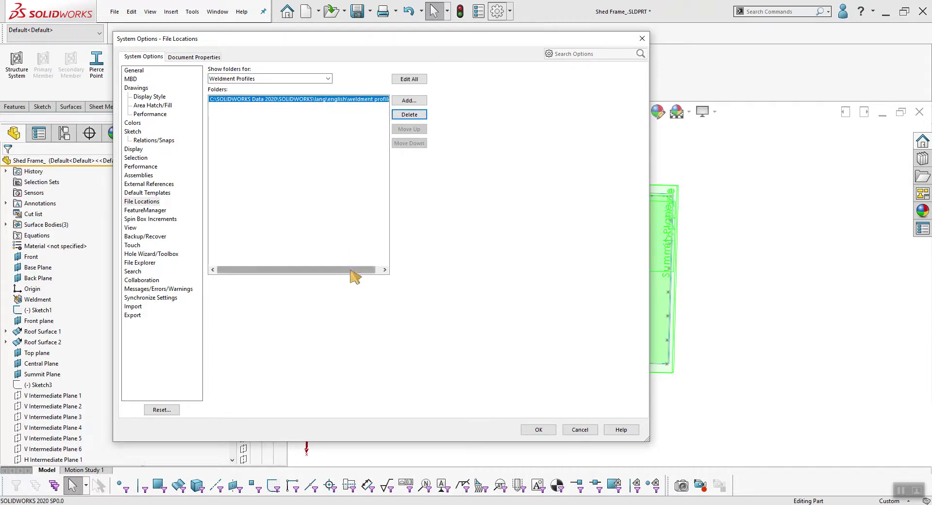
left_click_drag(360, 270, 371, 270)
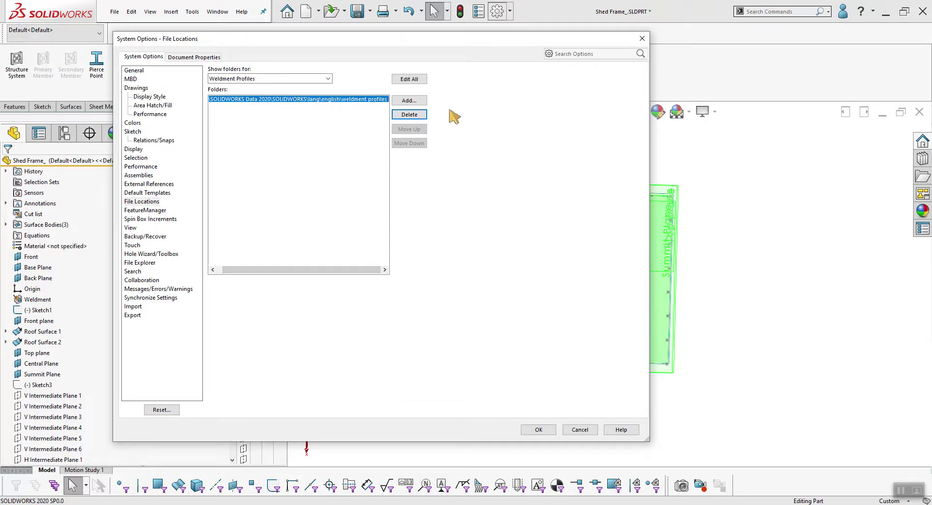
left_click(407, 115)
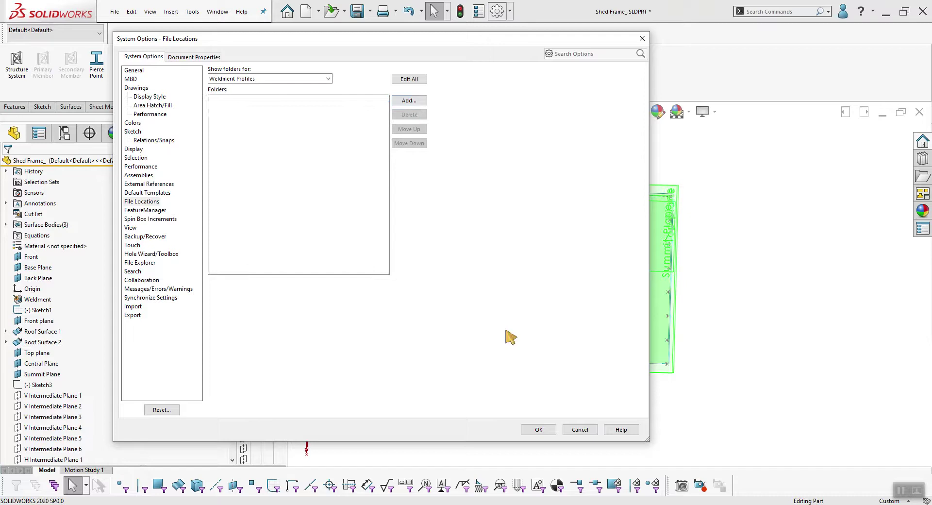
left_click(536, 431)
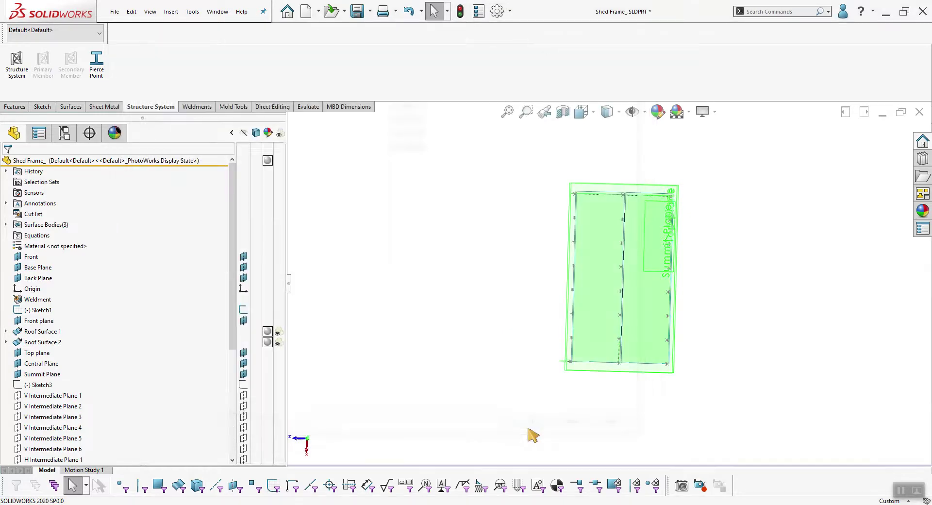
Reopen Options, review every file location, then cancel and close without changes
left_click(496, 13)
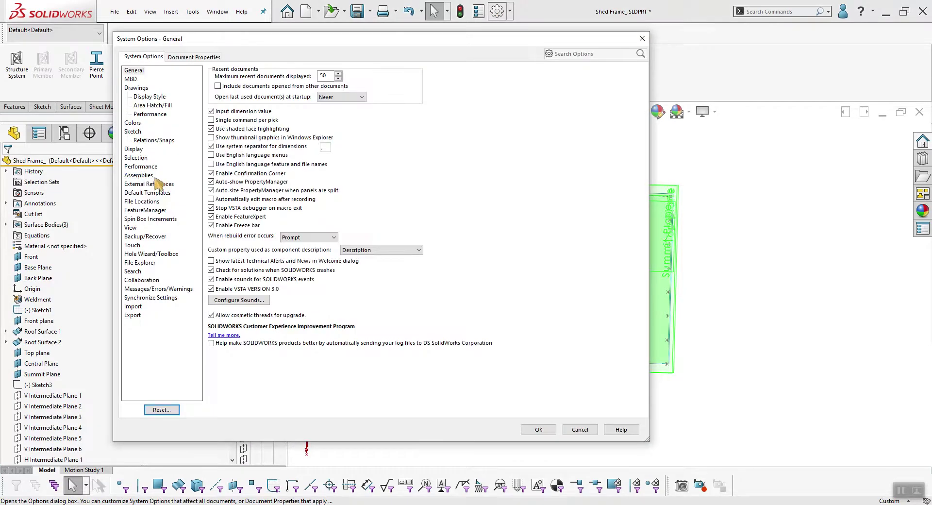
left_click(138, 201)
left_click(409, 79)
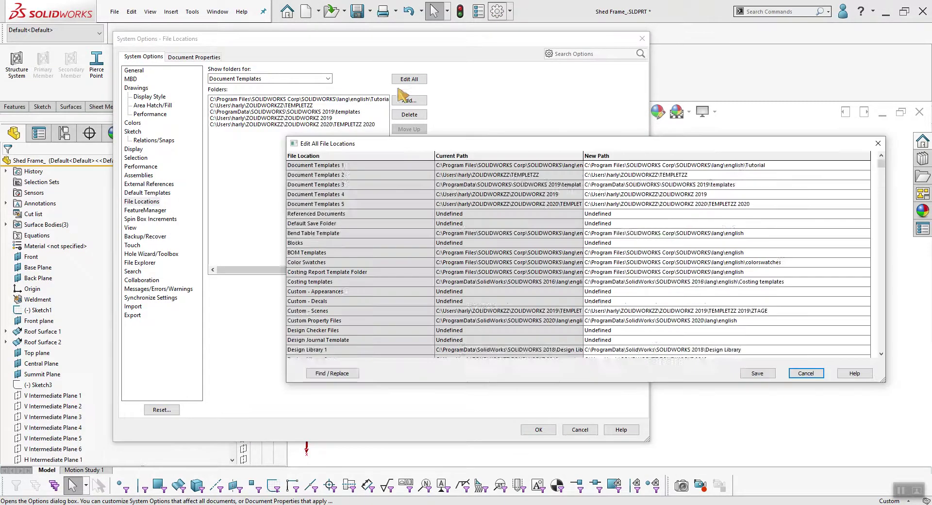
scroll(354, 241, "down", 10)
scroll(357, 243, "down", 2)
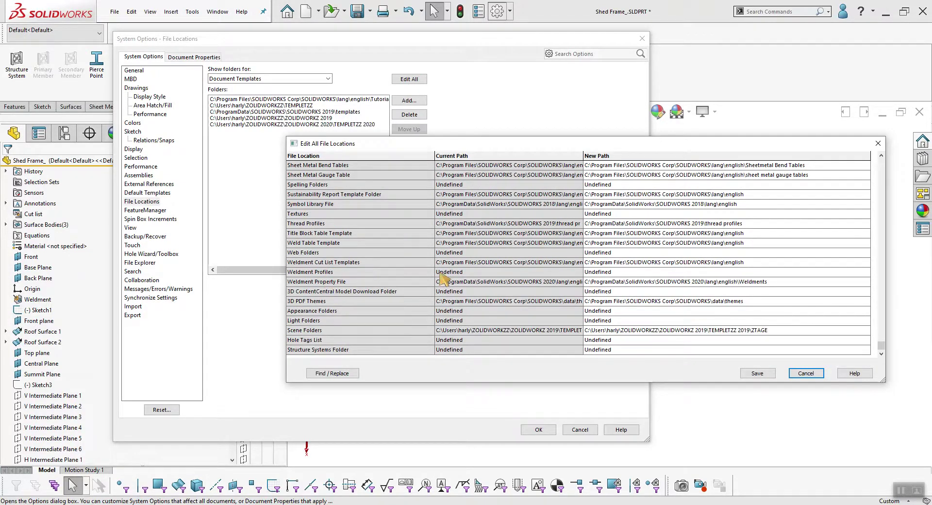
left_click(796, 375)
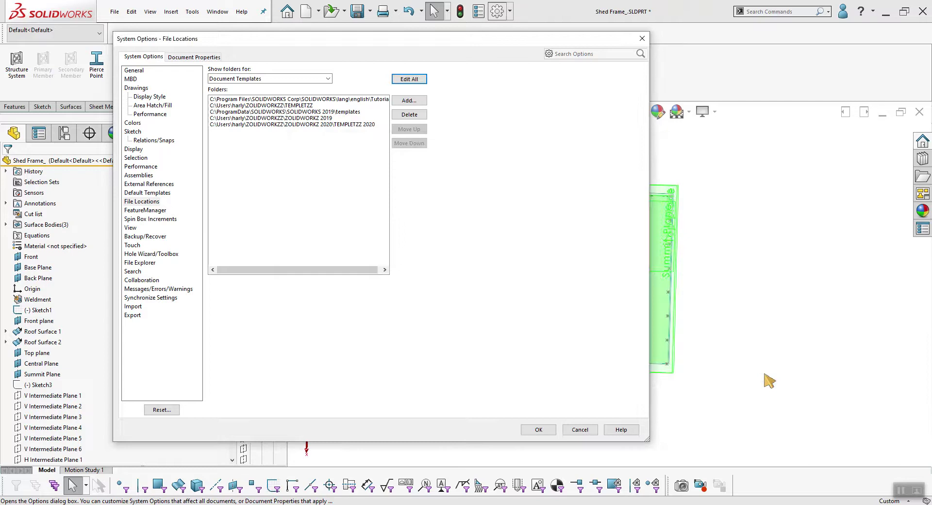
left_click(536, 430)
Start a structural member with the ansi inch standard, pipe - Configured type and size 0.5 sch 40
right_click_drag(364, 322, 398, 330)
key("Escape")
right_click_drag(437, 420, 298, 276)
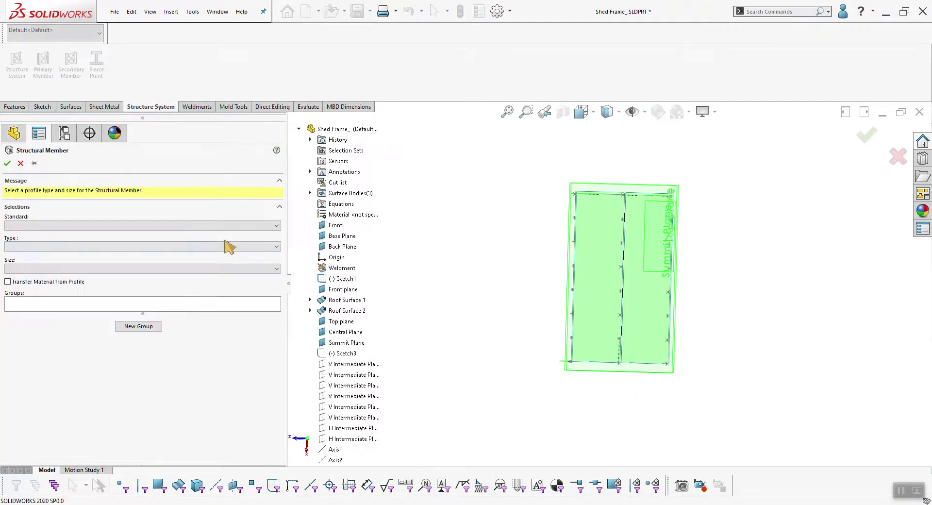
left_click(92, 227)
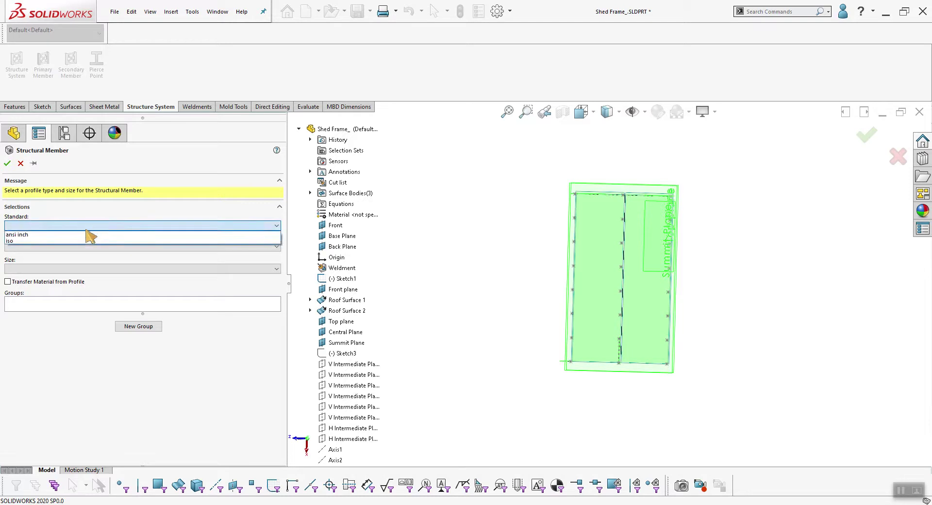
left_click(84, 235)
left_click(79, 247)
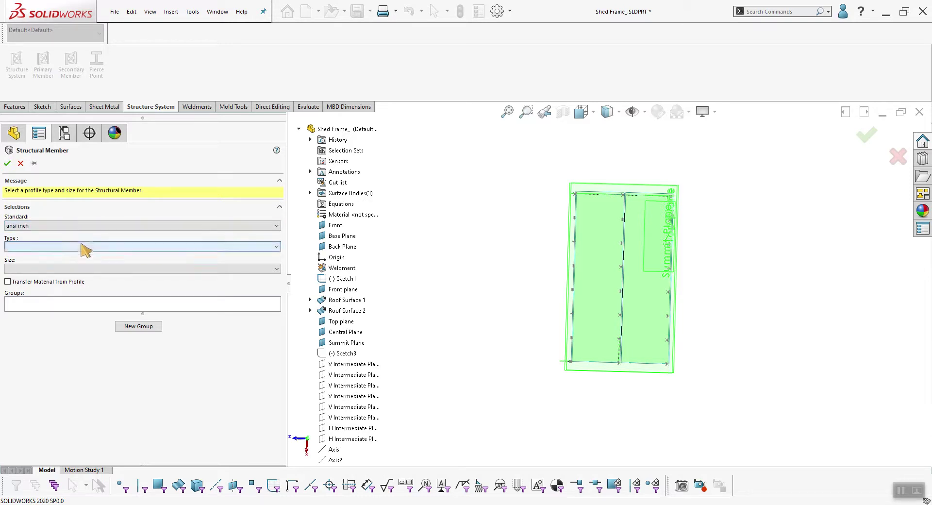
left_click(49, 268)
left_click(74, 271)
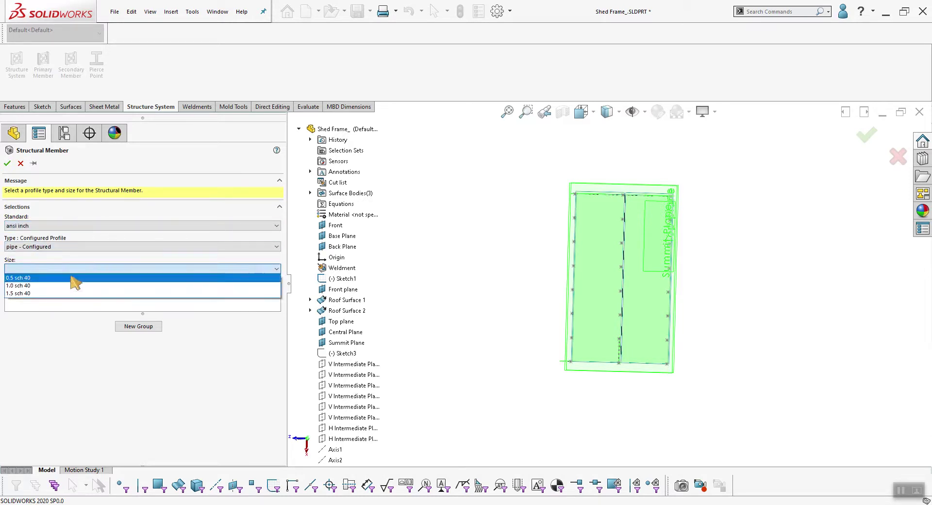
left_click(74, 274)
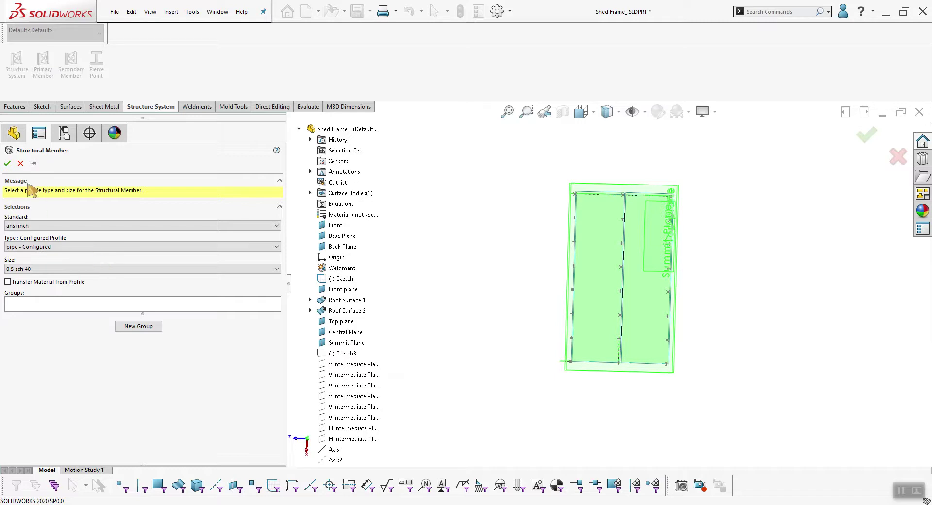
Close the member, start another to check the standards list, cancel it, and open System Options
left_click(21, 163)
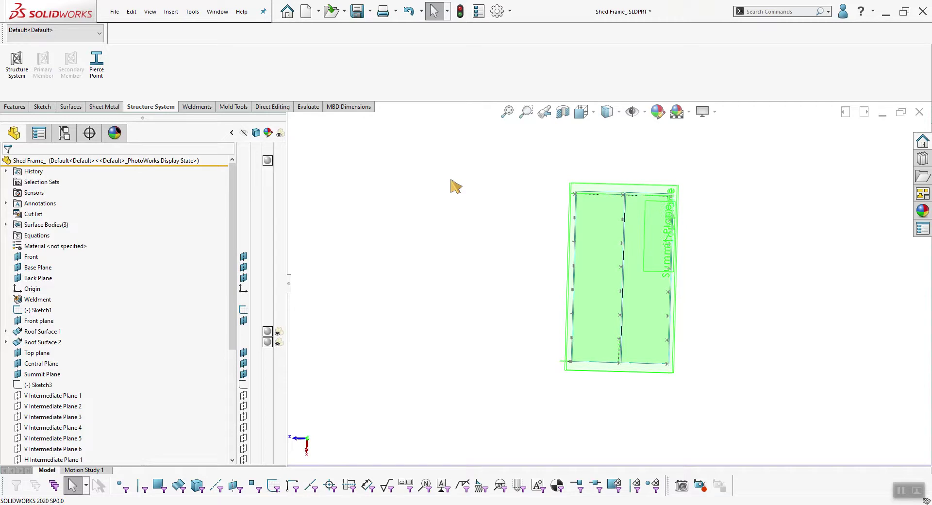
right_click_drag(371, 233, 414, 236)
key("s")
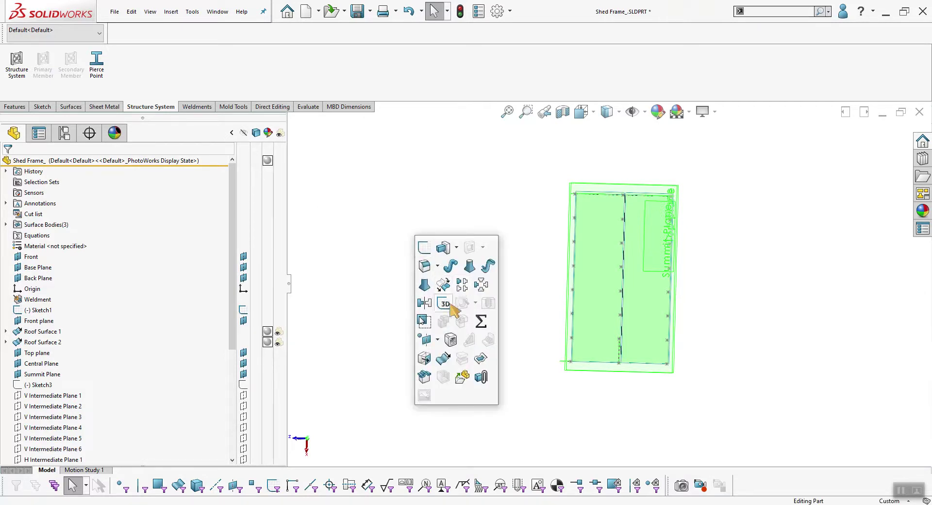
key("Escape")
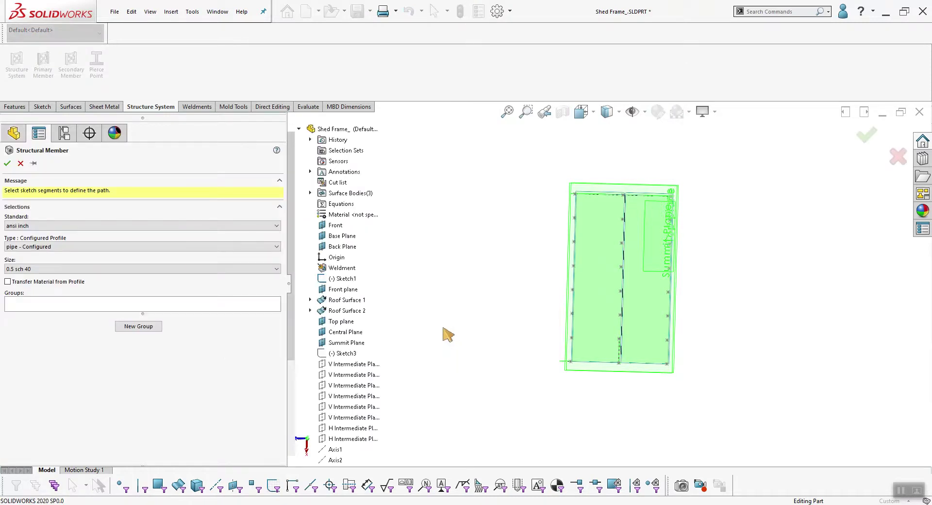
left_click(103, 226)
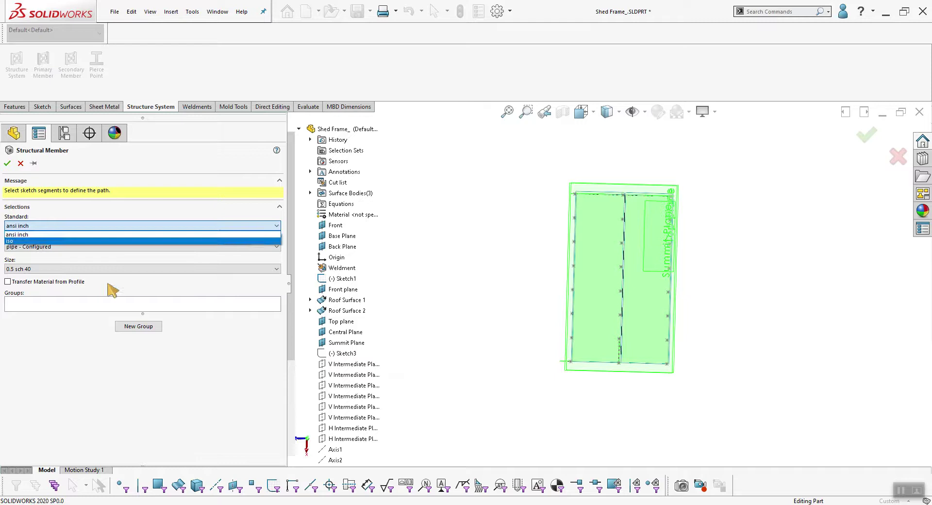
left_click(25, 171)
left_click(20, 163)
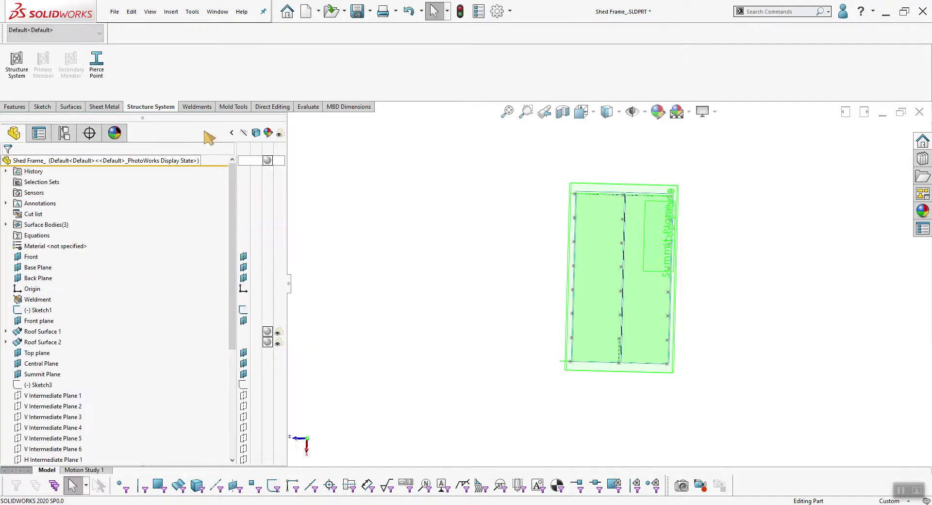
left_click(497, 12)
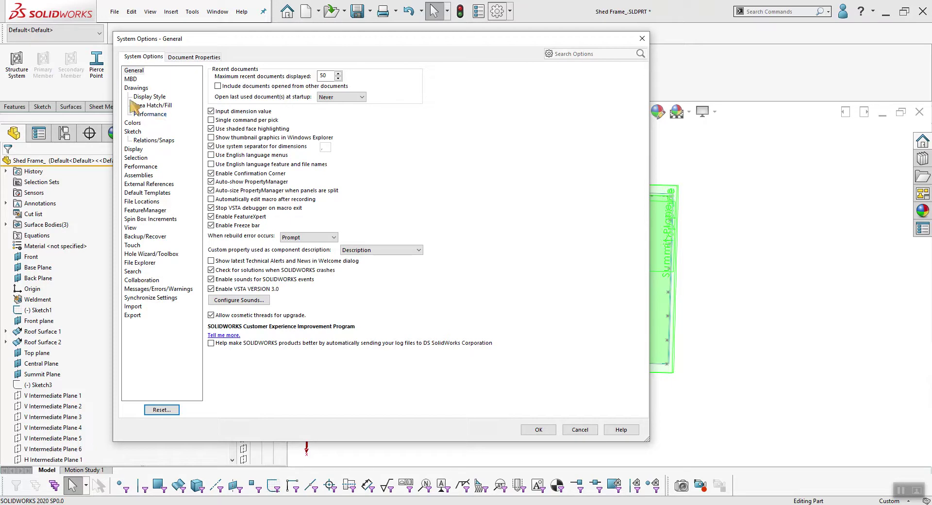
Add the desktop CUSTOM WELDMENTZZ folder as a Weldment Profiles file location and accept the search path change
left_click(142, 201)
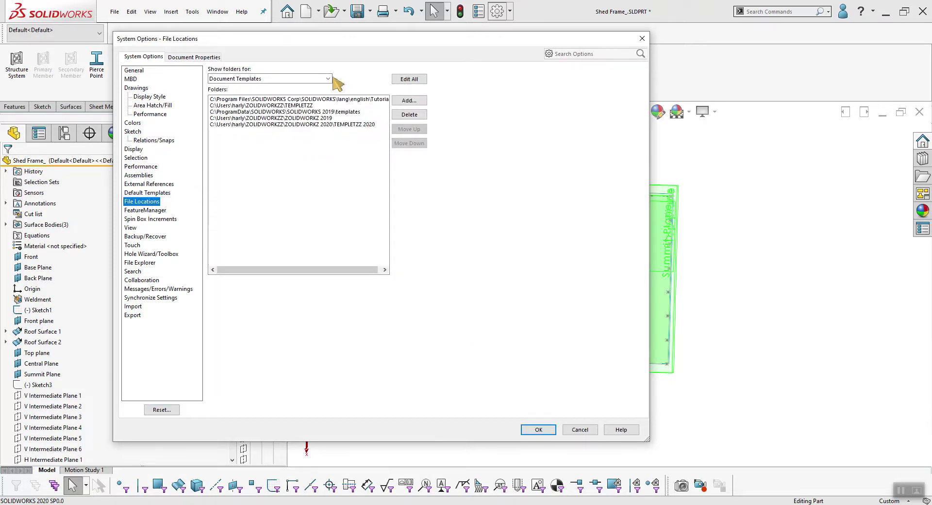
left_click(329, 79)
scroll(282, 267, "down", 4)
scroll(281, 266, "down", 3)
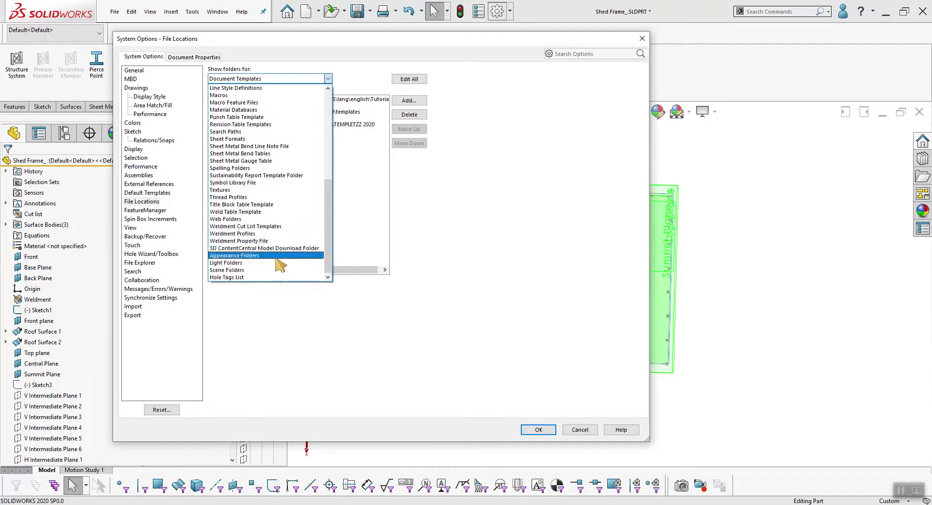
left_click(247, 235)
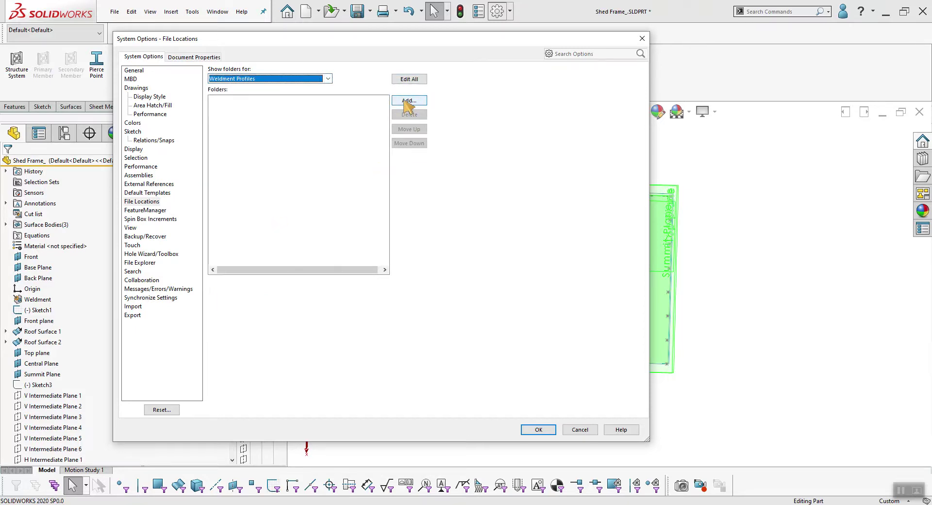
left_click(408, 101)
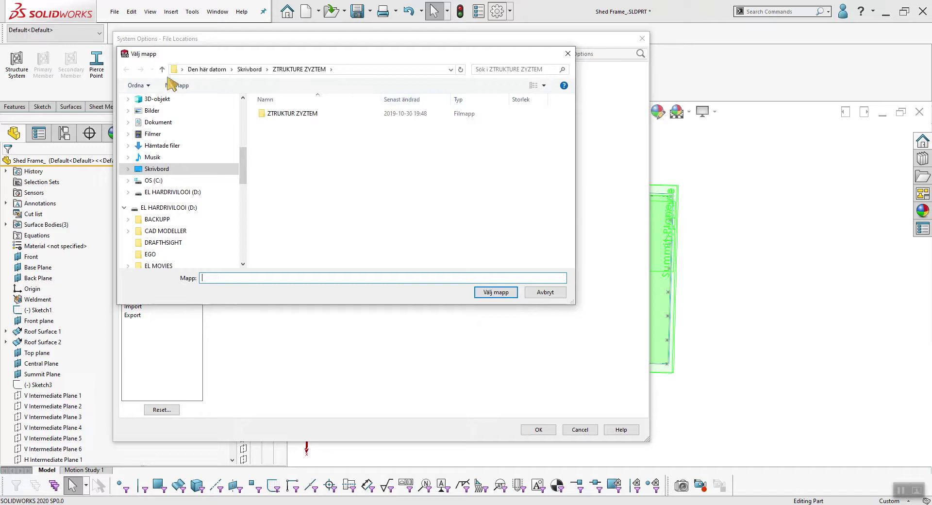
left_click(162, 69)
left_click(292, 113)
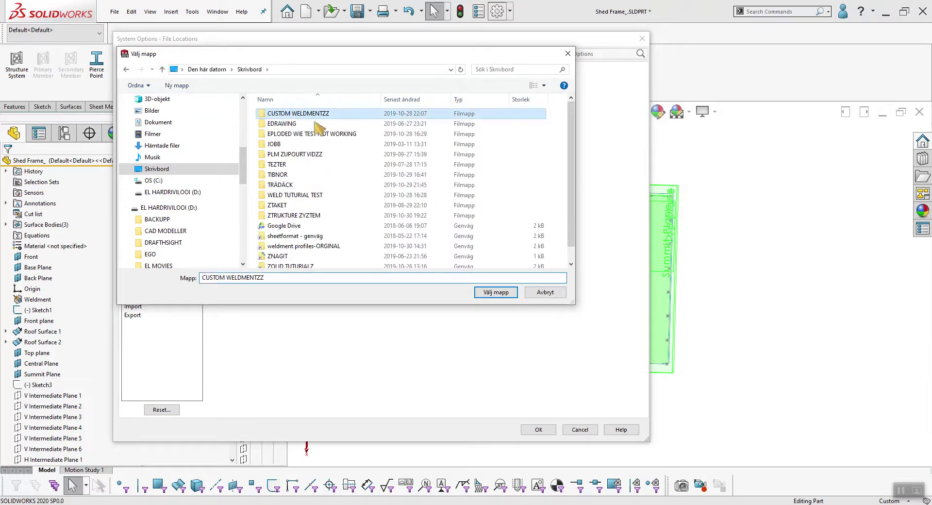
left_click(507, 292)
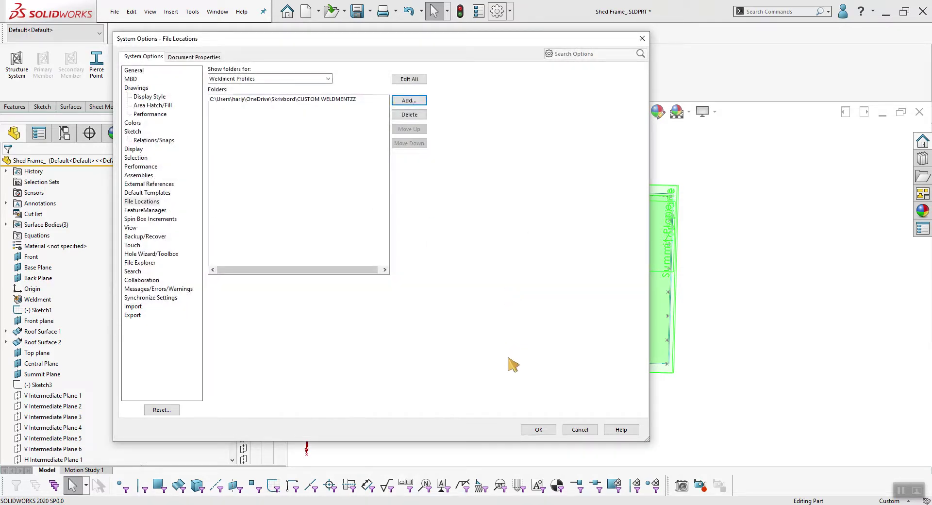
left_click(539, 429)
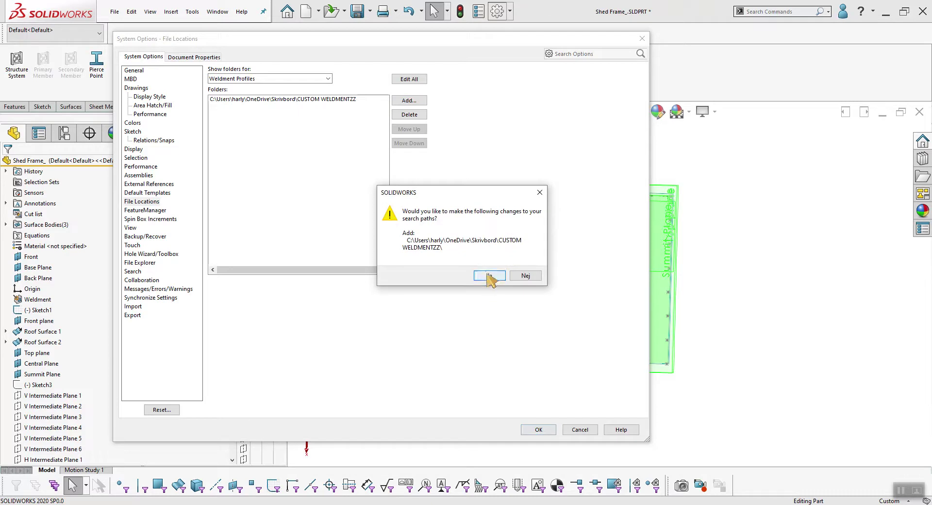
left_click(490, 275)
Start a new structural member to see the CUSTOM standard offered
right_click_drag(400, 314, 451, 317)
key("s")
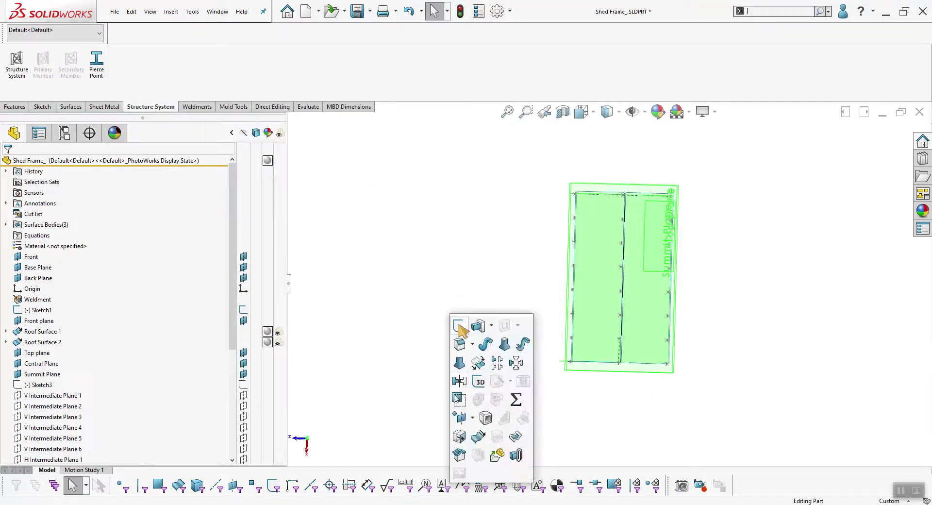
left_click(485, 418)
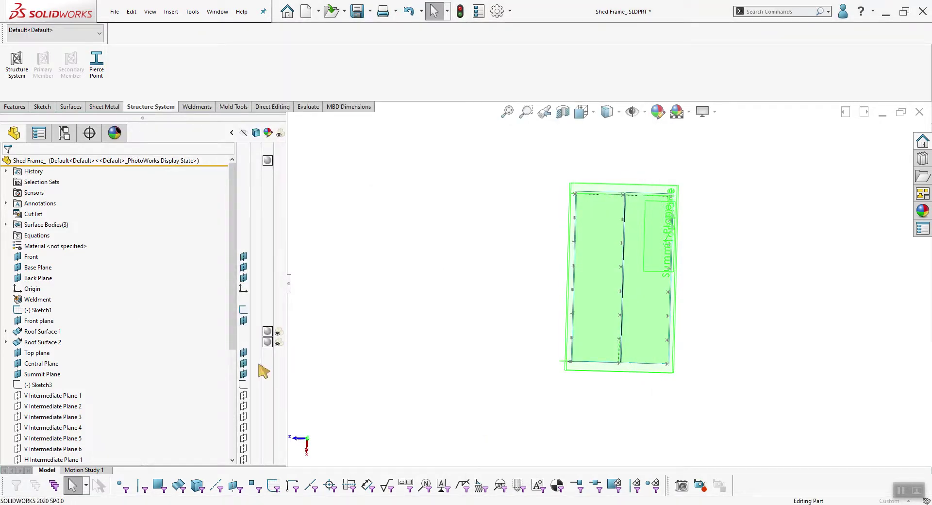
left_click(89, 226)
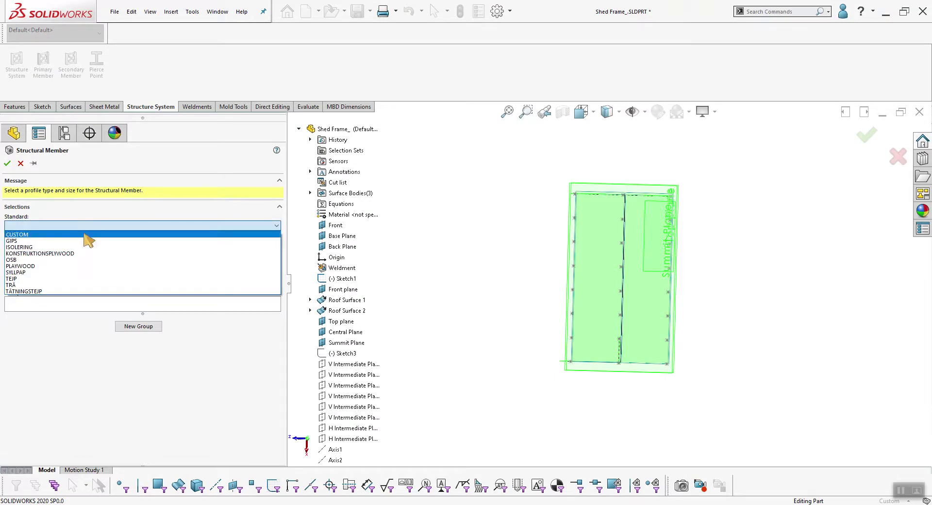
left_click(84, 234)
left_click(86, 246)
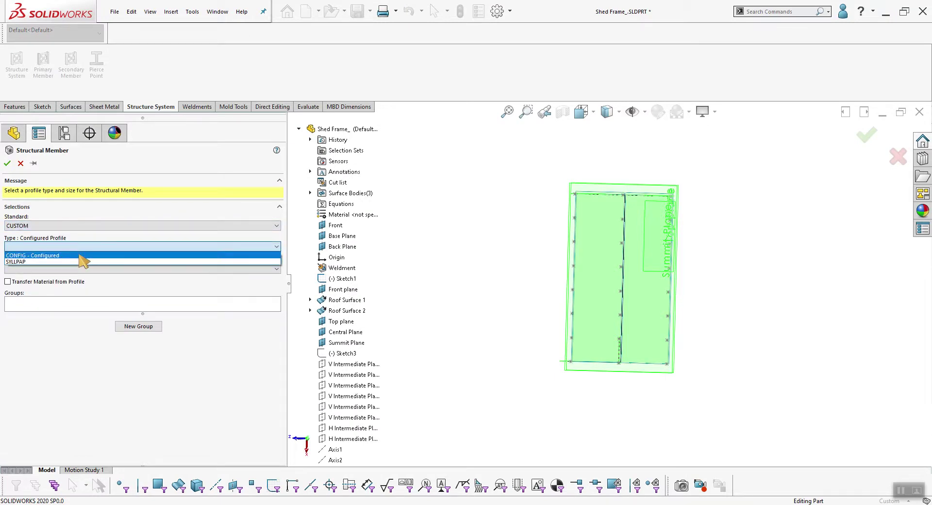
left_click(84, 256)
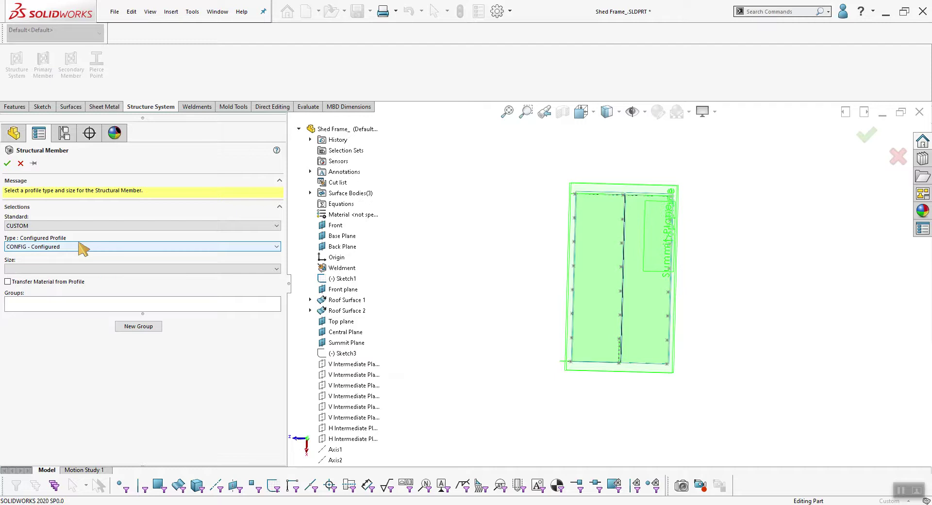
left_click(82, 269)
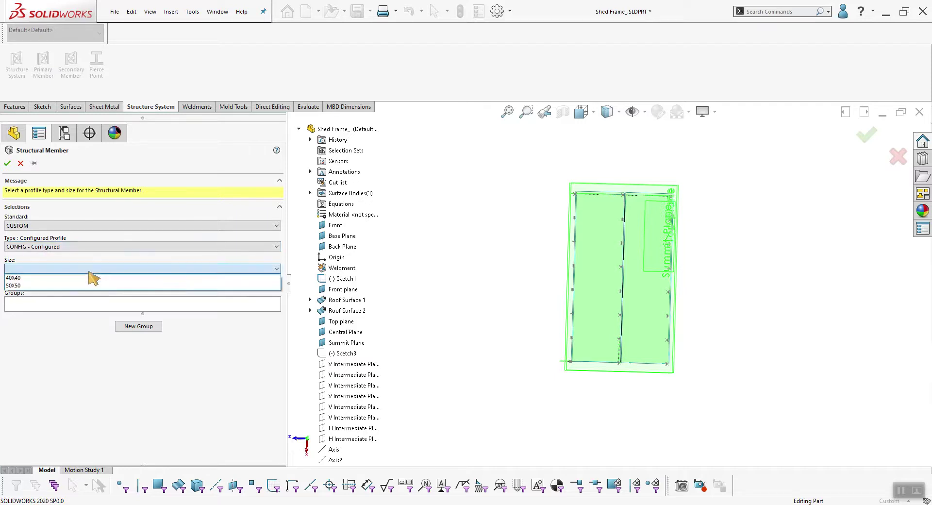
left_click(44, 285)
left_click(65, 226)
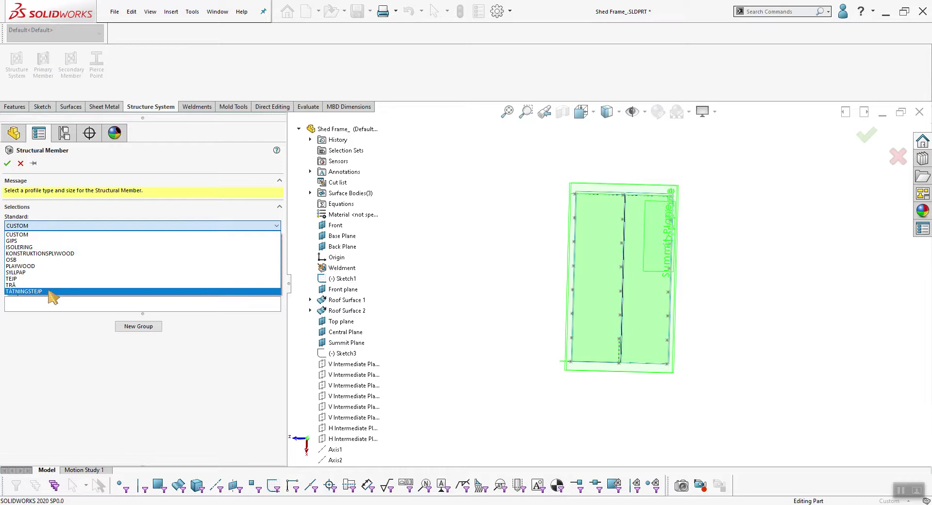
left_click(59, 350)
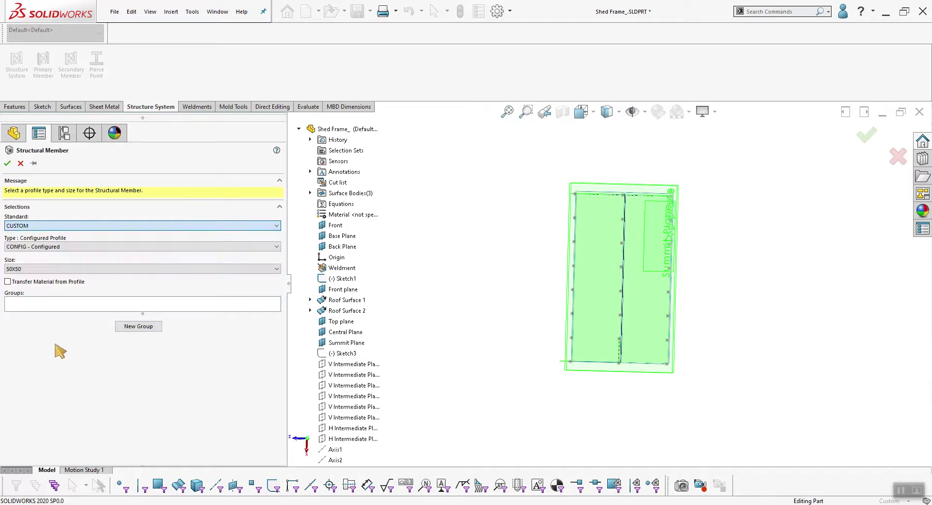
left_click(21, 164)
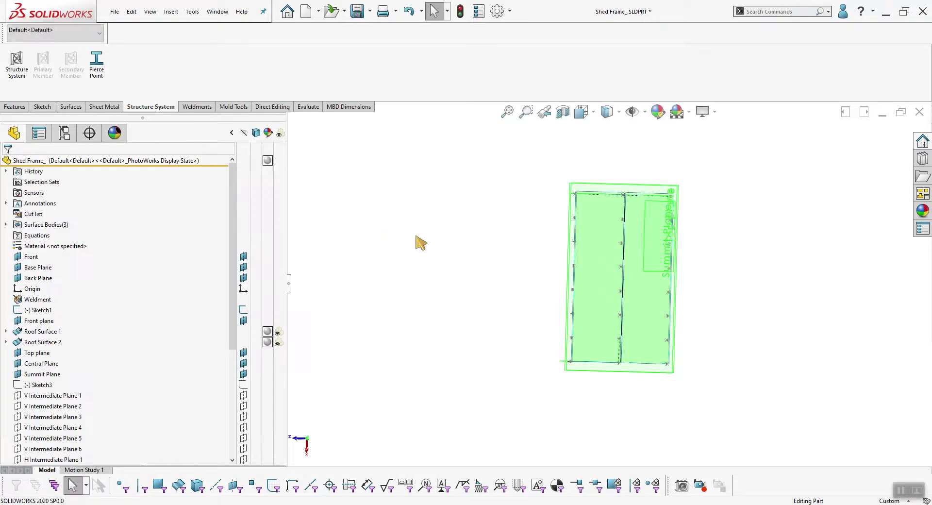
key("s")
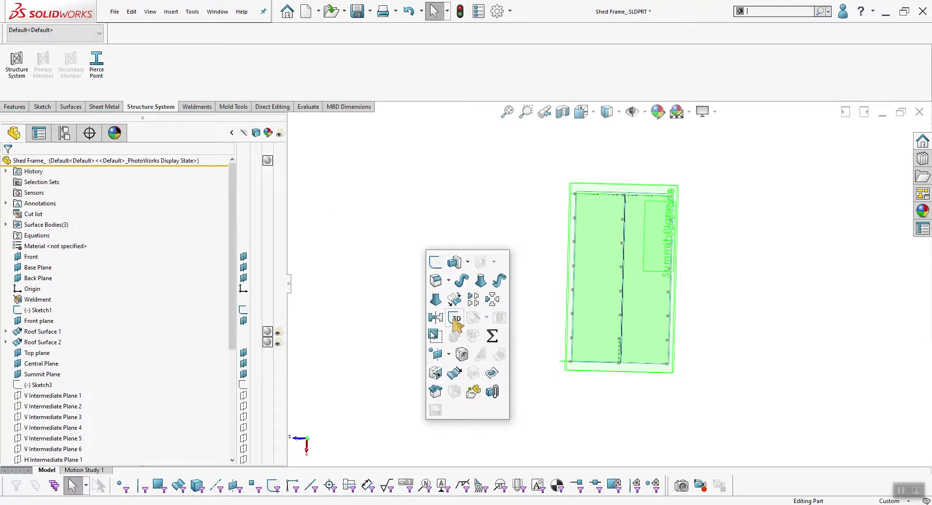
left_click(27, 86)
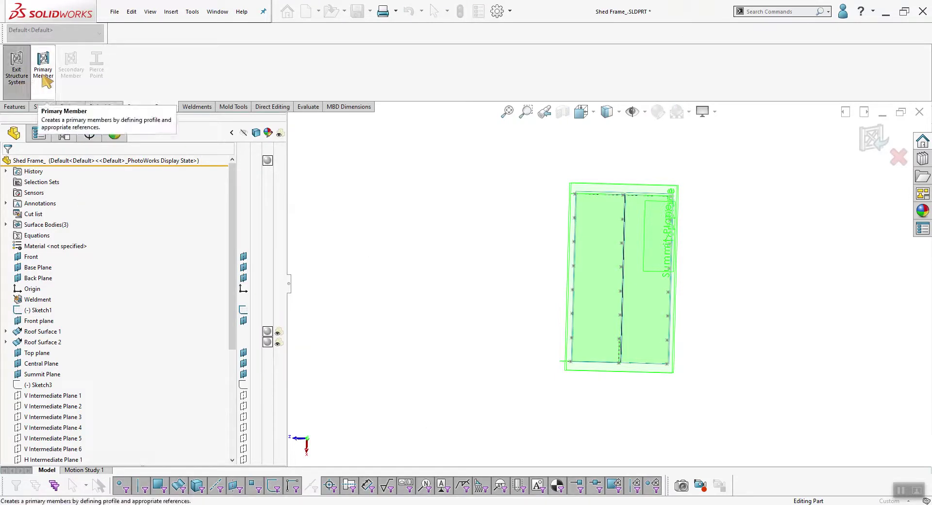
left_click(42, 73)
left_click(40, 180)
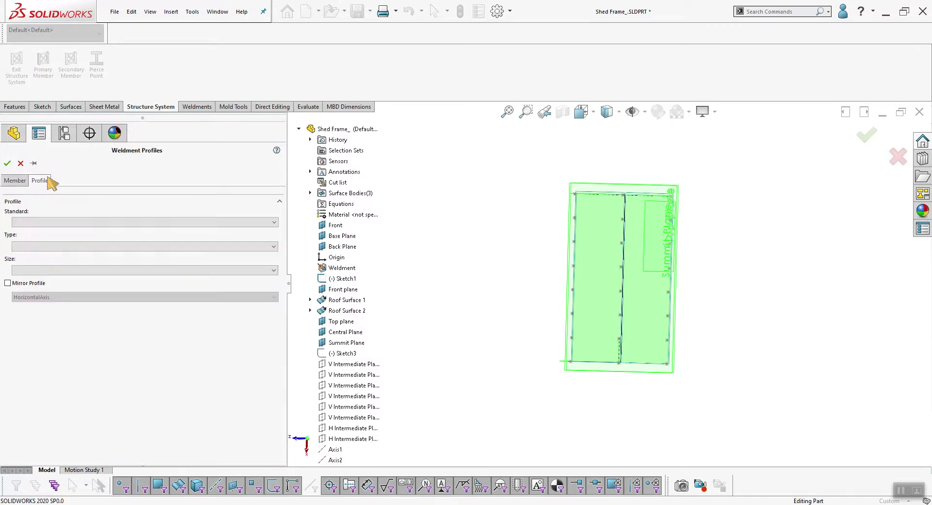
left_click(35, 222)
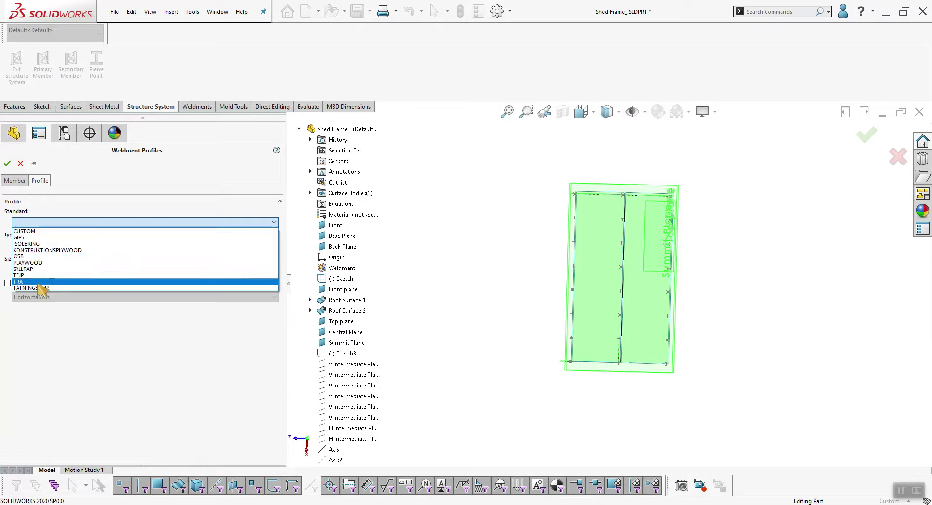
left_click(515, 271)
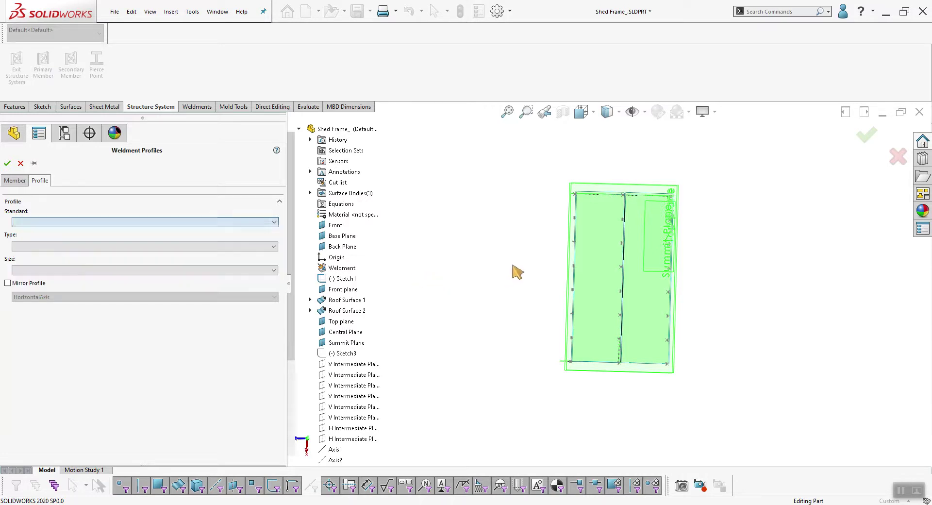
left_click(20, 163)
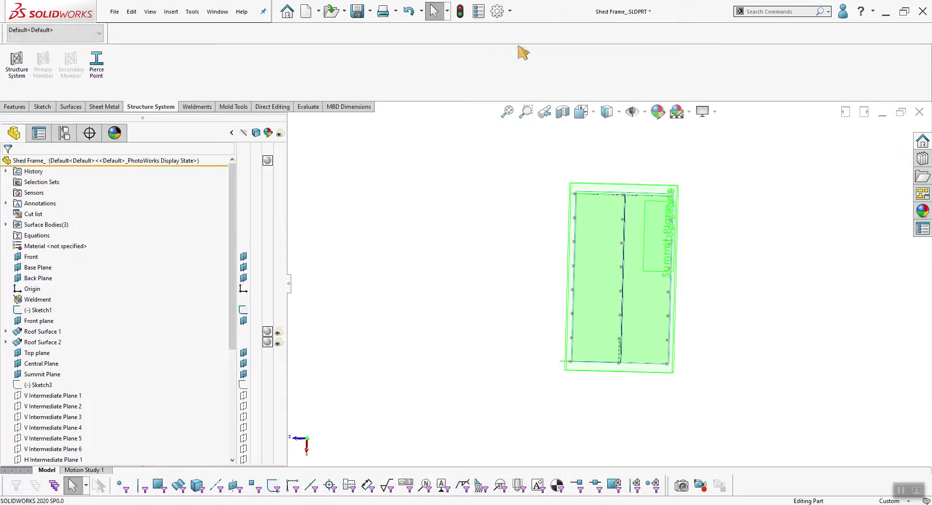
Delete the CUSTOM WELDMENTZZ path from the Weldment Profiles file locations and click OK
left_click(502, 14)
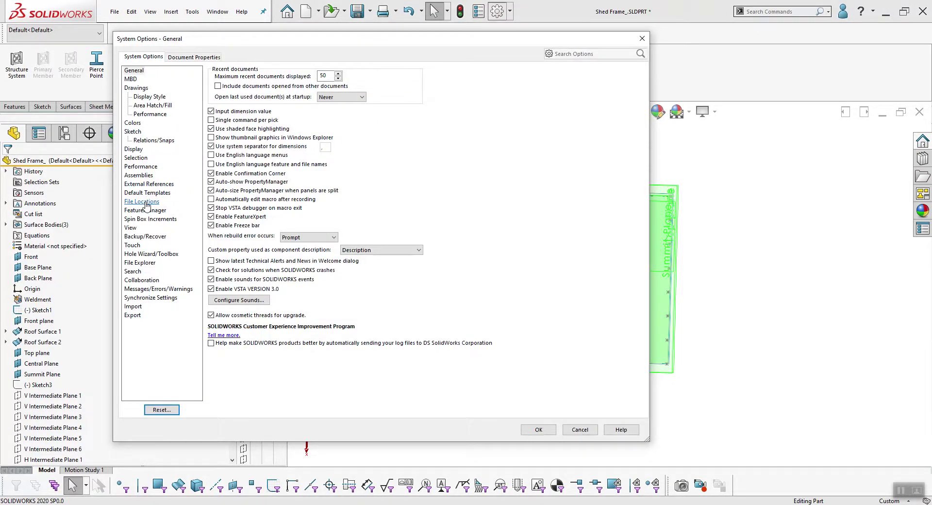
left_click(144, 202)
left_click(328, 79)
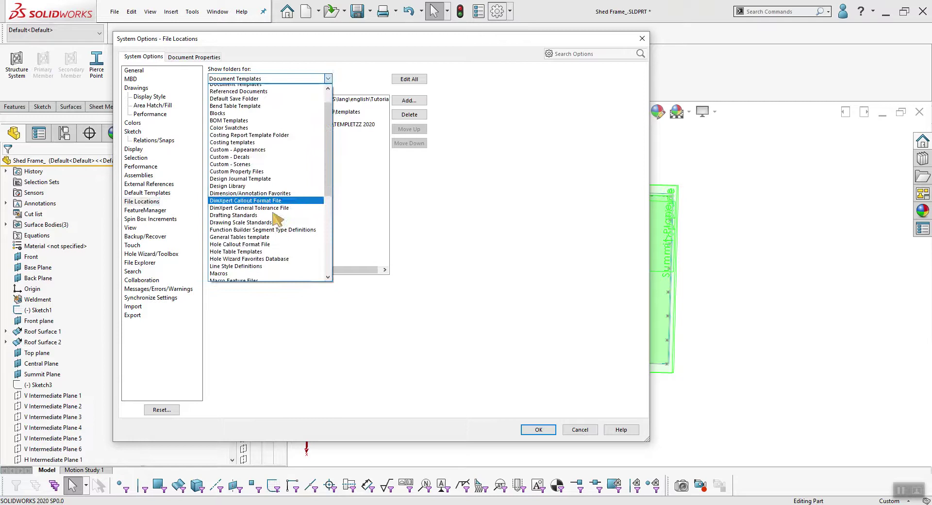
scroll(271, 218, "down", 5)
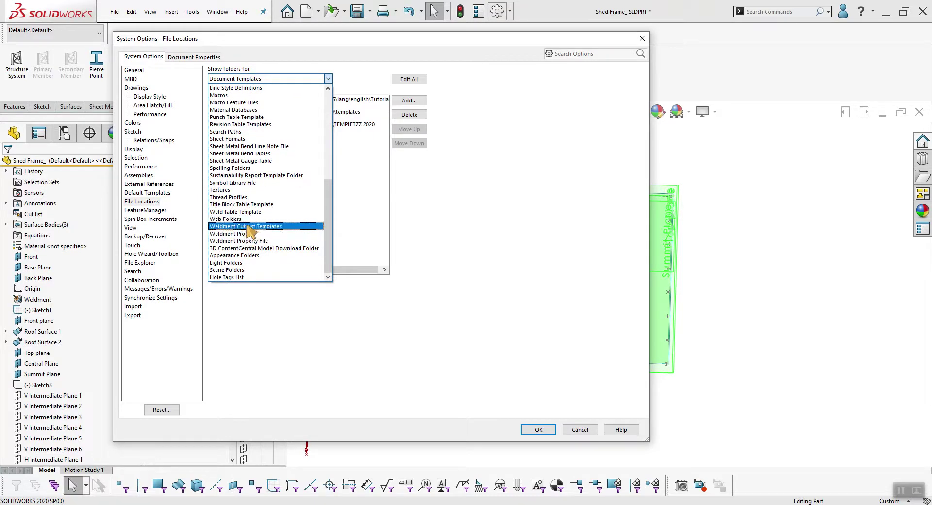
left_click(245, 234)
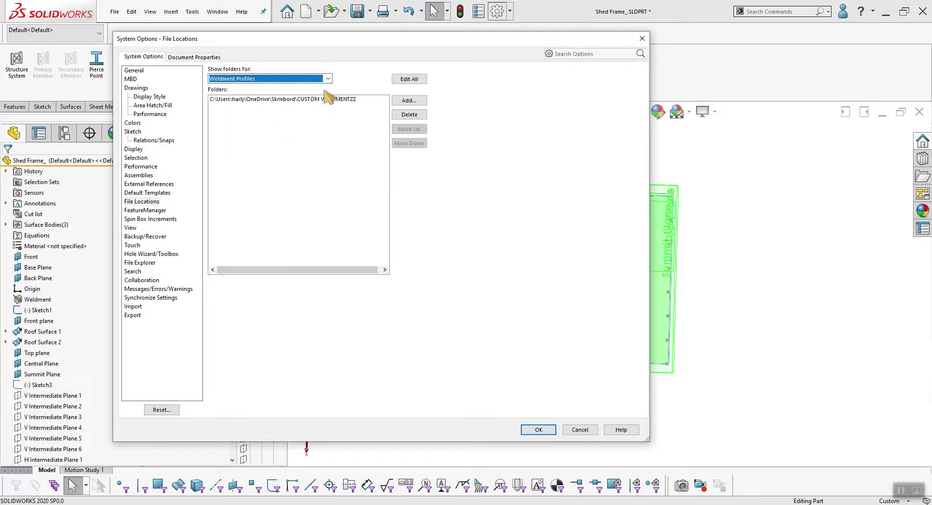
left_click(315, 102)
left_click(409, 115)
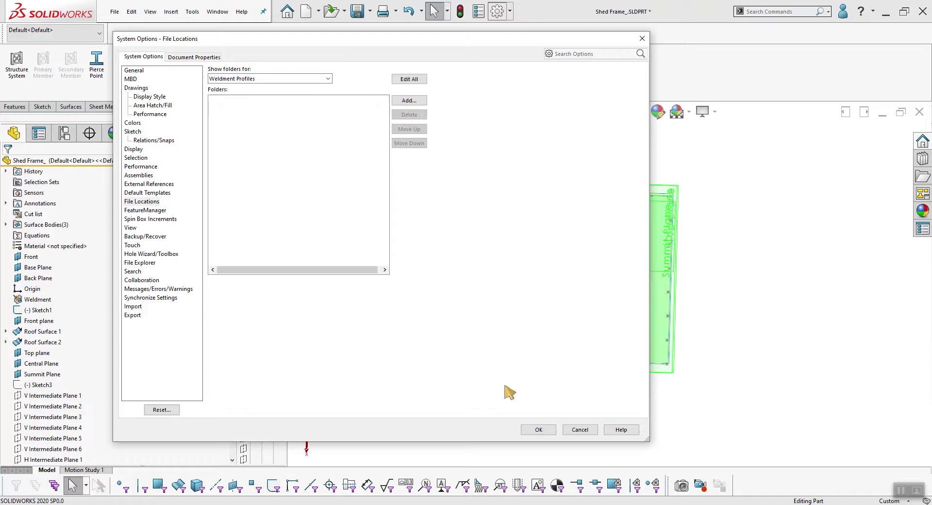
left_click(539, 430)
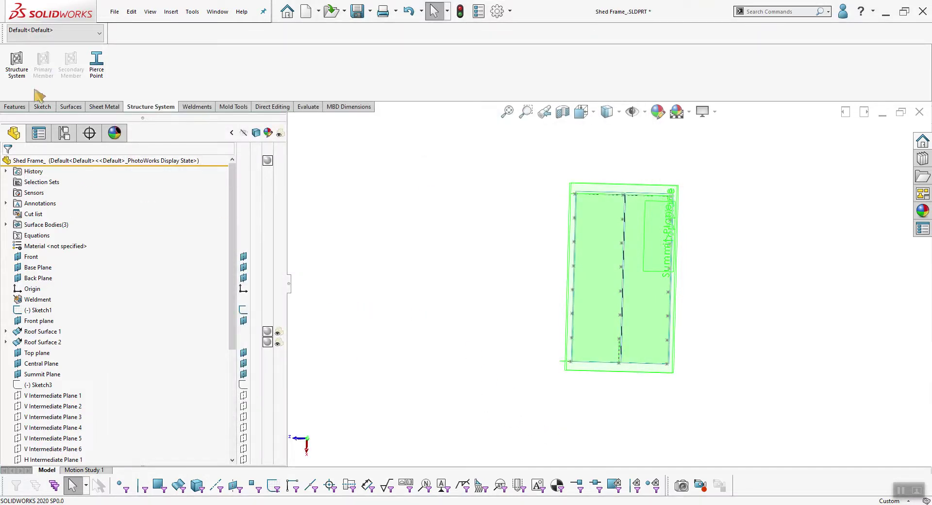
left_click(22, 79)
left_click(40, 81)
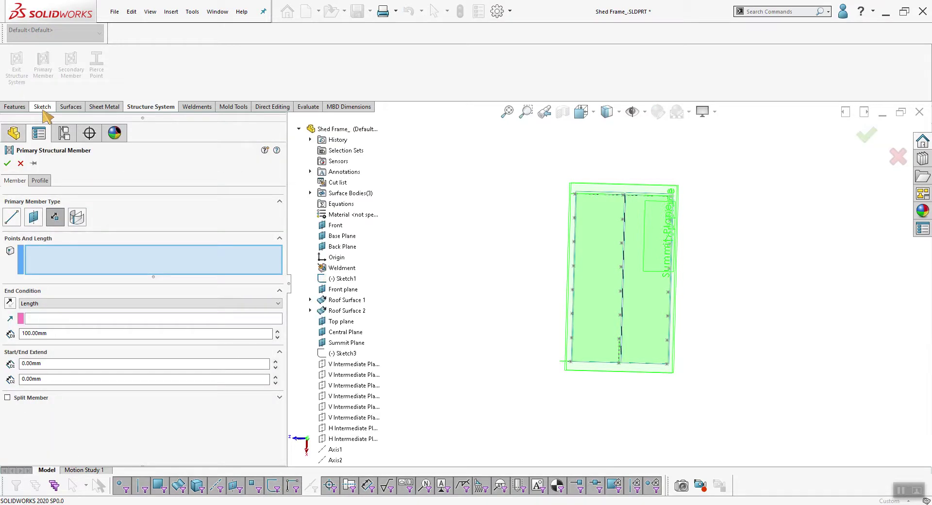
left_click(42, 181)
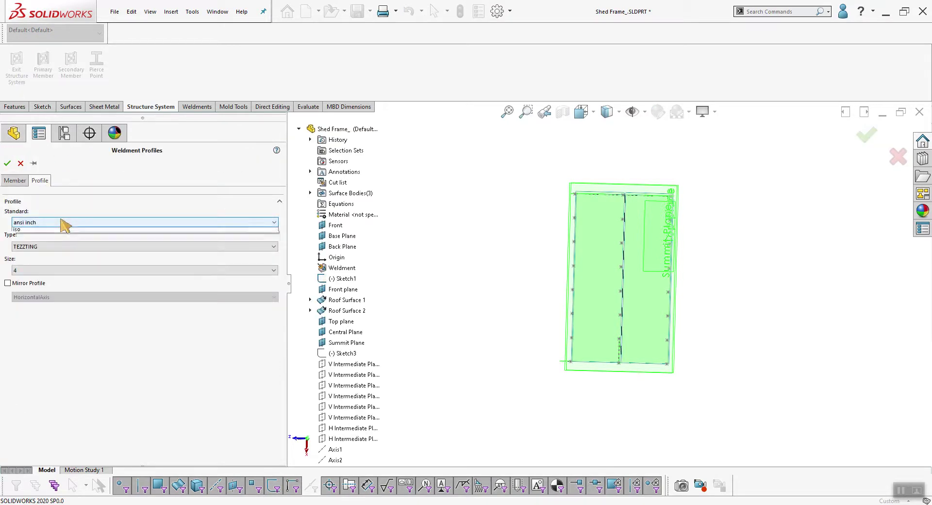
left_click(62, 224)
left_click(63, 233)
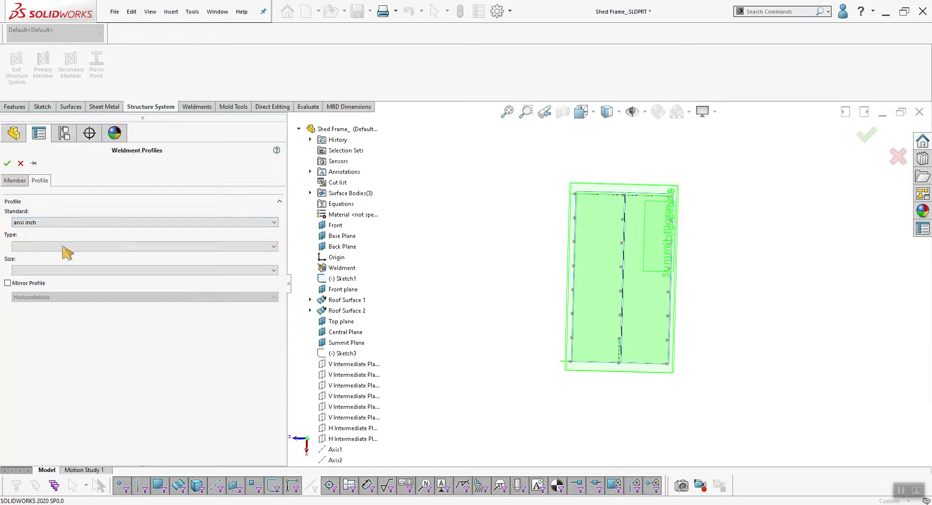
left_click(64, 246)
left_click(59, 256)
left_click(60, 270)
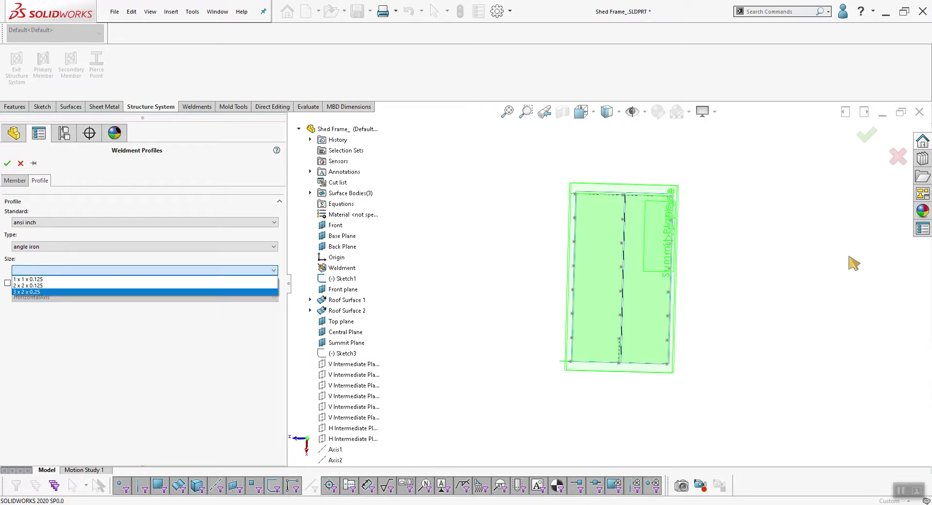
left_click(893, 159)
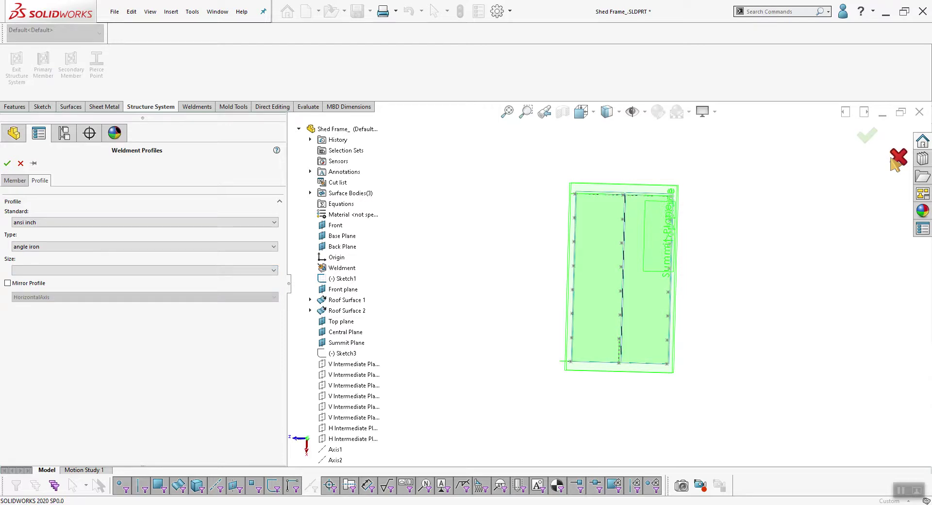
left_click(895, 163)
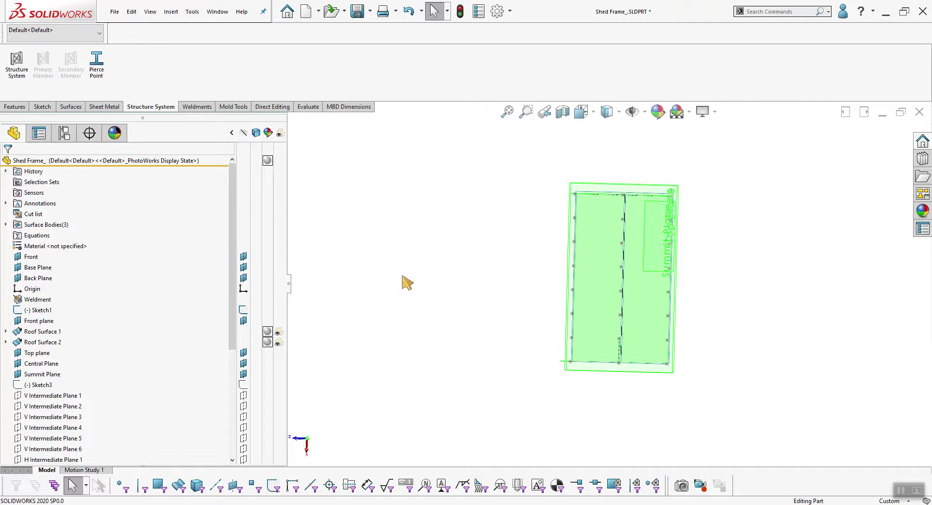
Orbit and zoom the Shed Frame model to an oblique view from above
middle_click_drag(616, 387, 676, 248)
middle_click_drag(626, 331, 652, 287)
scroll(643, 279, "down", 3)
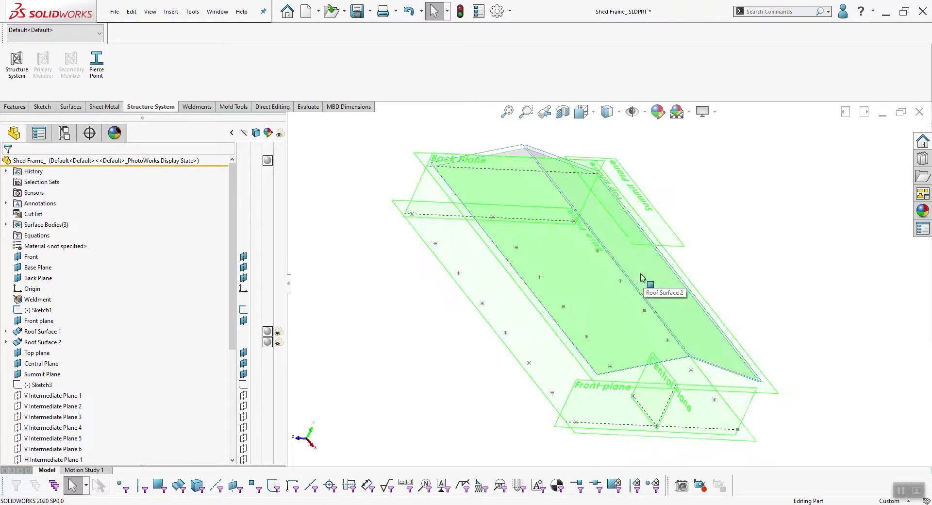
scroll(544, 342, "up", 2)
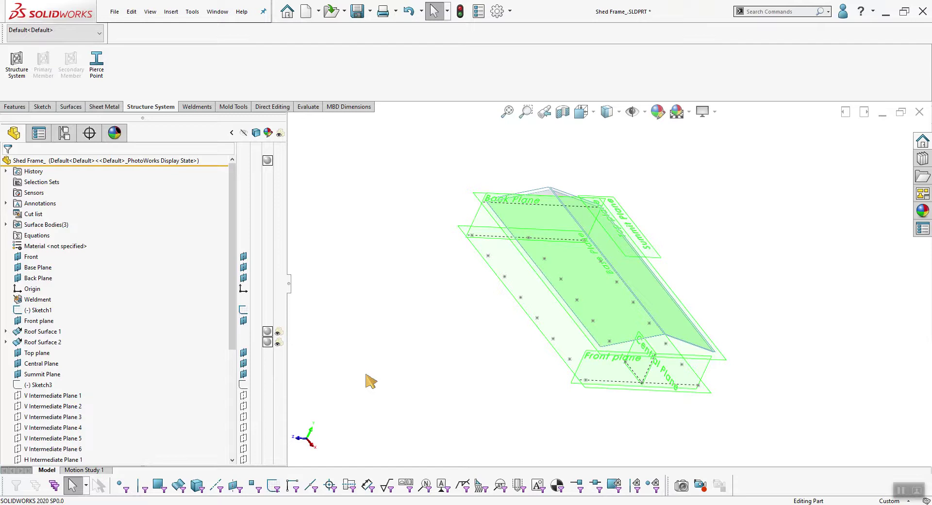
Open TEZZTING.SLDLFP from the ZTRUKTURE ZYZTEM folder on the desktop
left_click(330, 11)
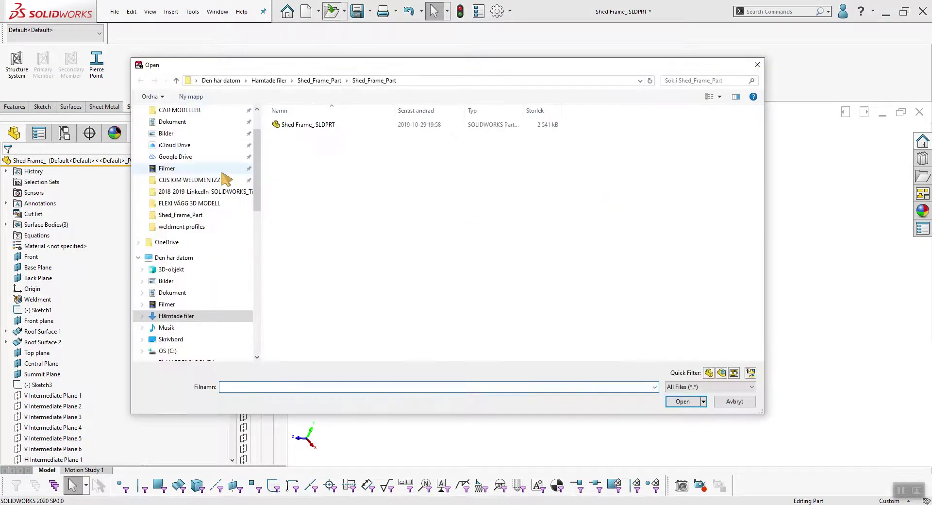
scroll(214, 160, "up", 3)
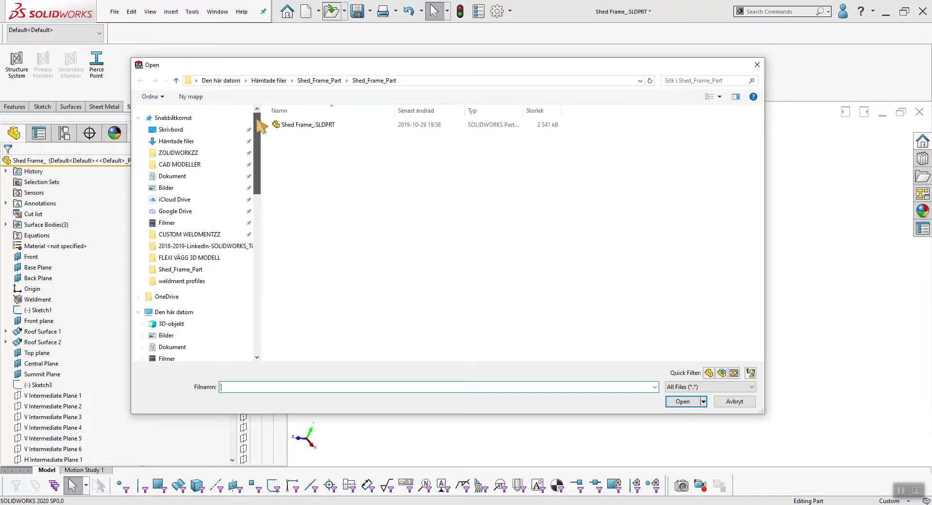
left_click(204, 130)
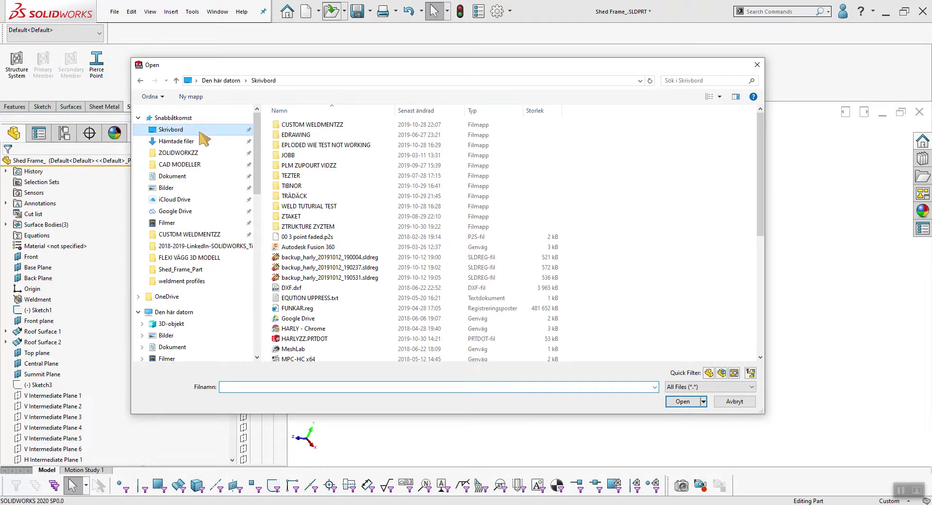
double_click(309, 227)
double_click(310, 136)
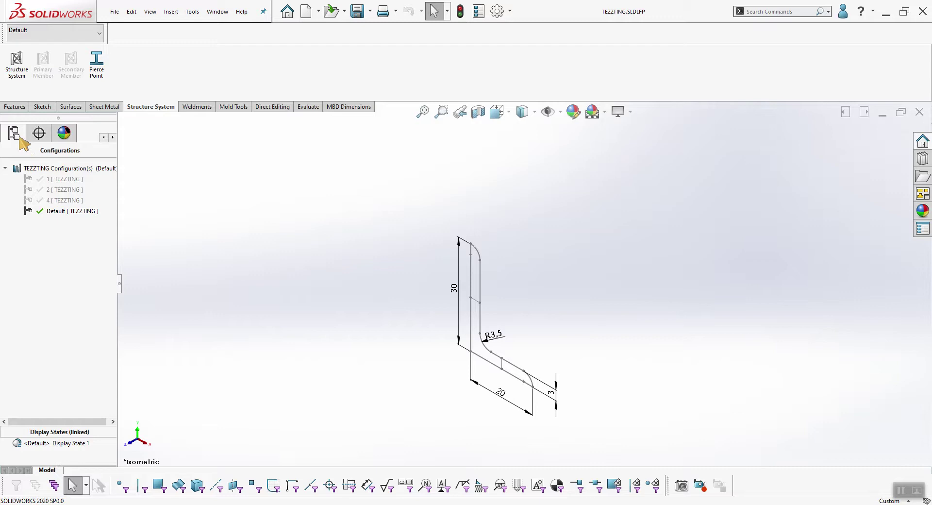
Widen the side panel, show the FeatureManager tree and orbit the L-shaped profile sketch
left_click_drag(120, 280, 156, 281)
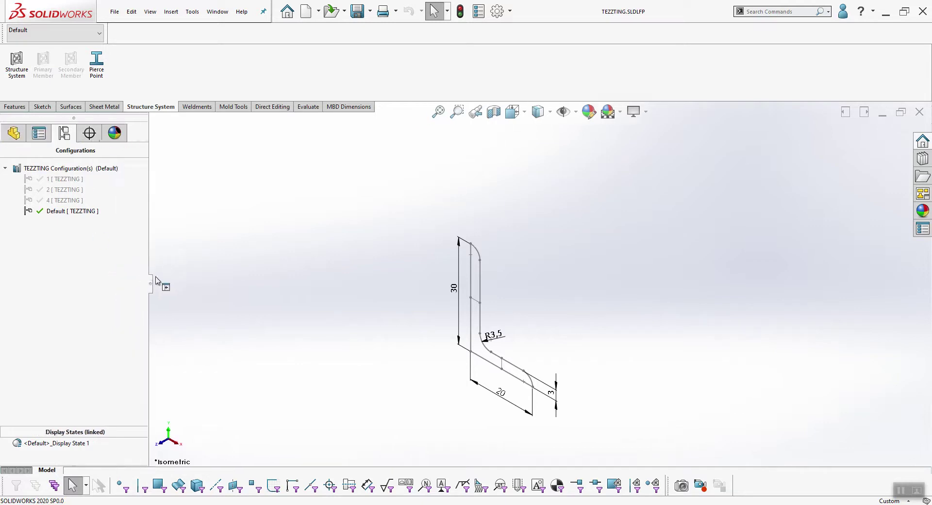
left_click(14, 132)
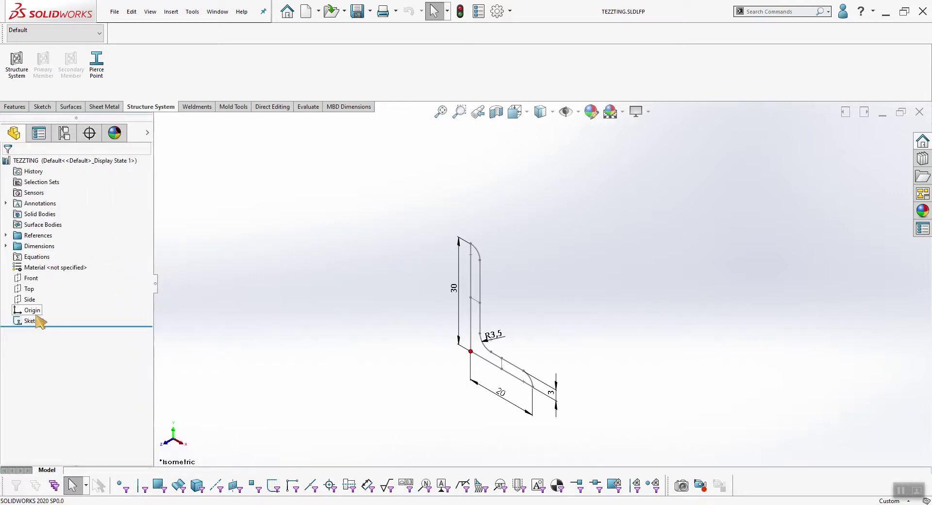
mouse_move(36, 323)
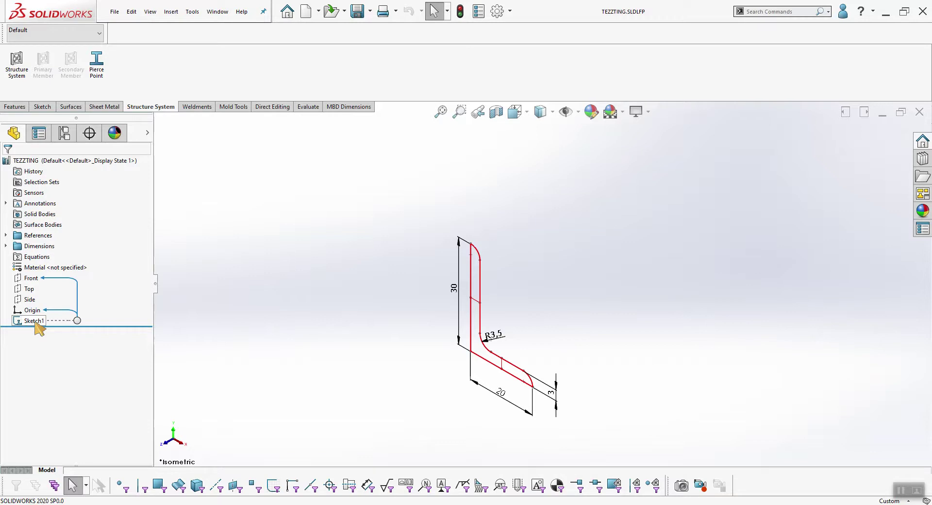
middle_click_drag(508, 350, 516, 313)
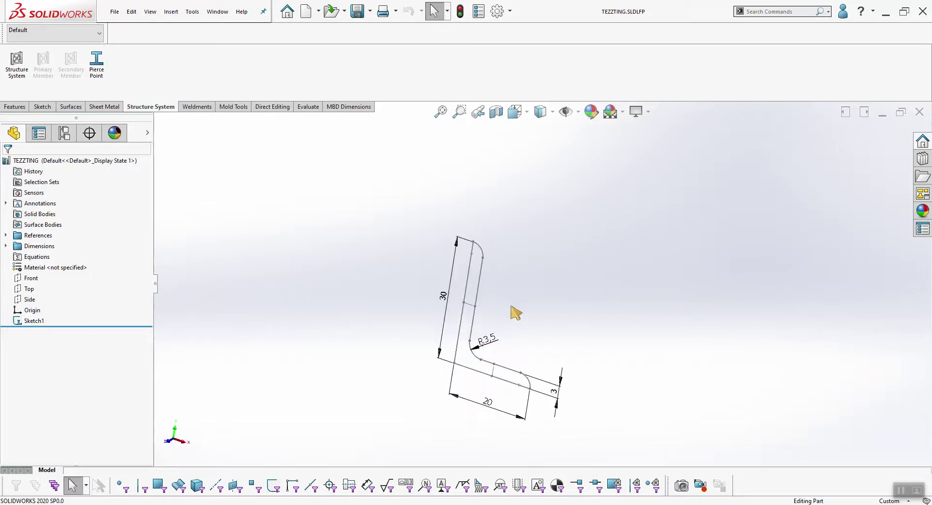
Add the 30, R3.5, 3 and 20 dimensions to the Modify Configurations table, dropping D5, then cancel
right_click(444, 297)
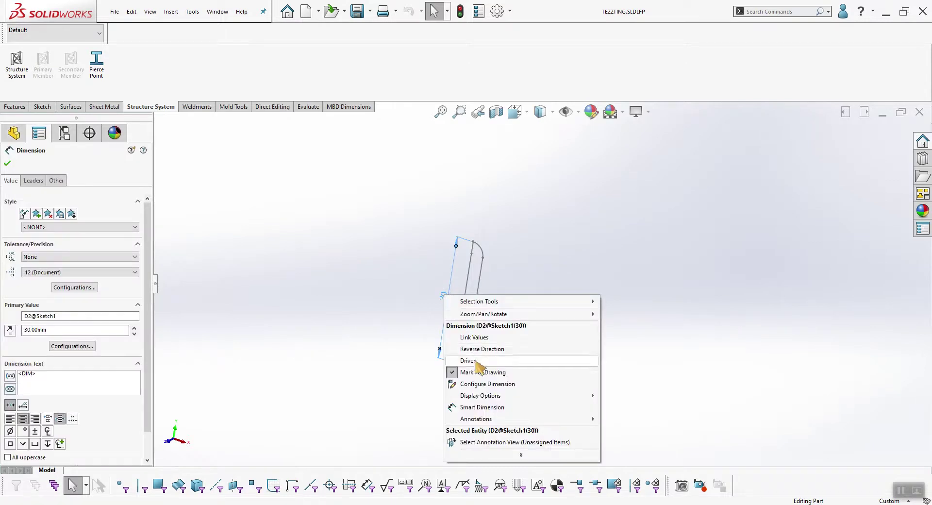
left_click(480, 385)
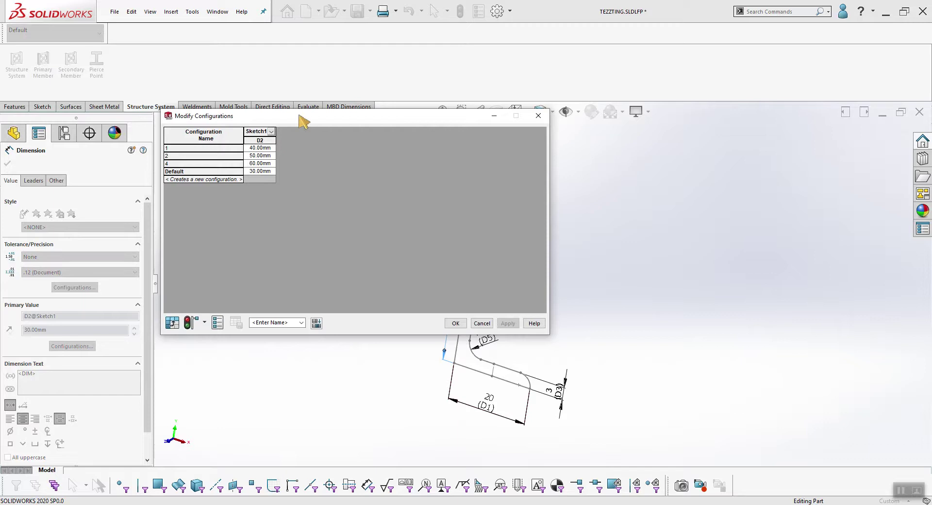
left_click_drag(299, 117, 186, 63)
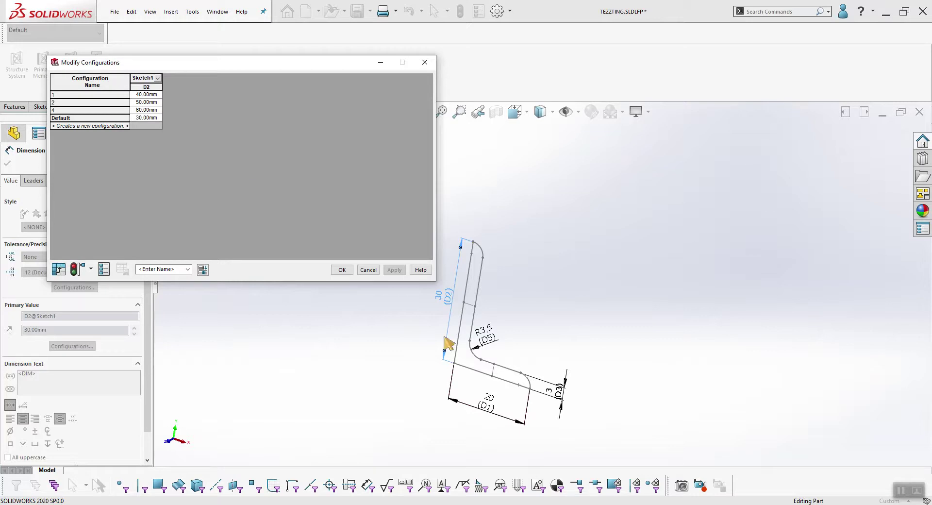
double_click(487, 340)
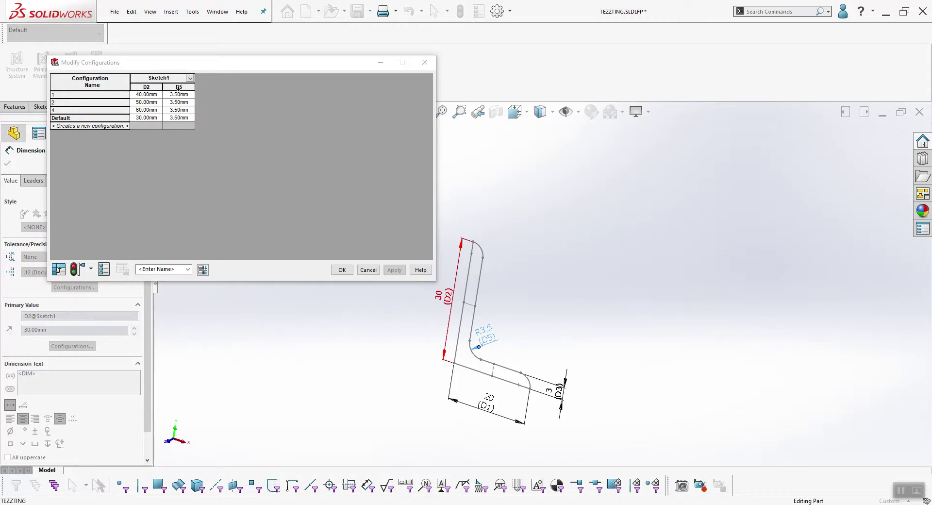
right_click(178, 88)
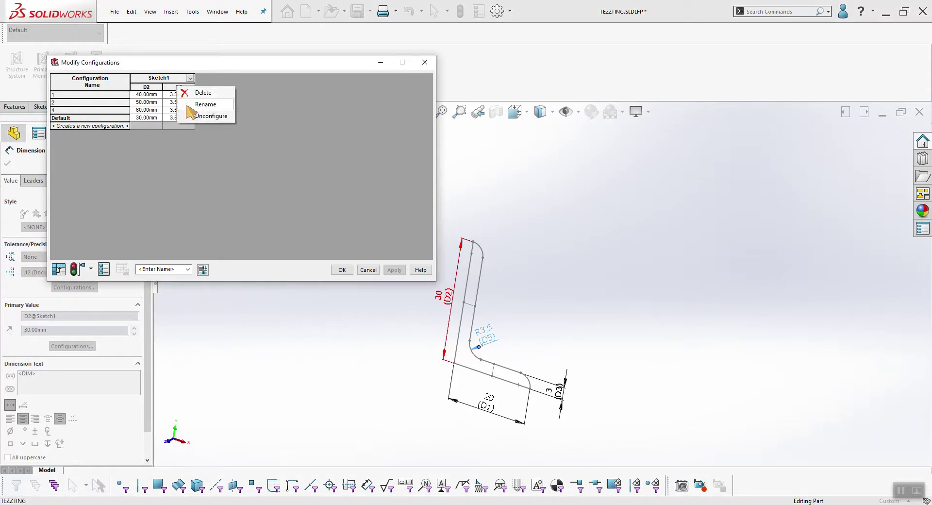
left_click(193, 92)
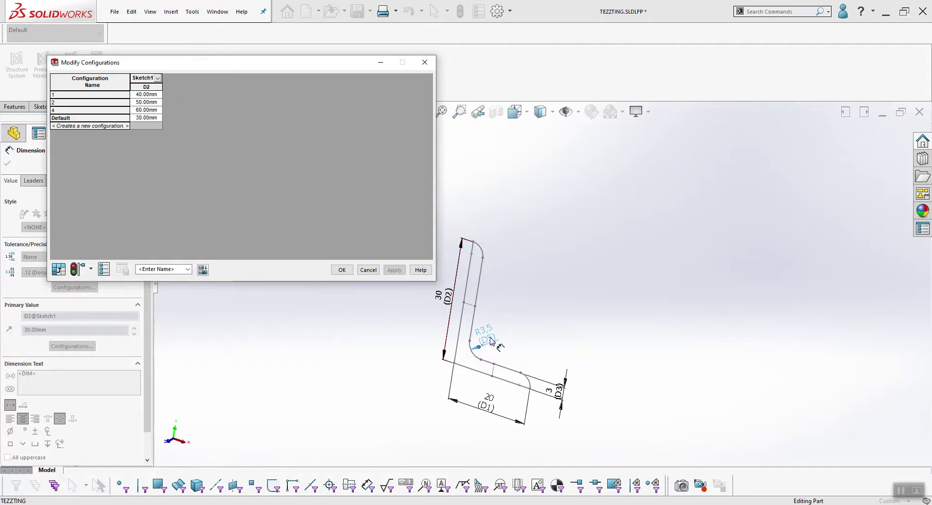
double_click(560, 390)
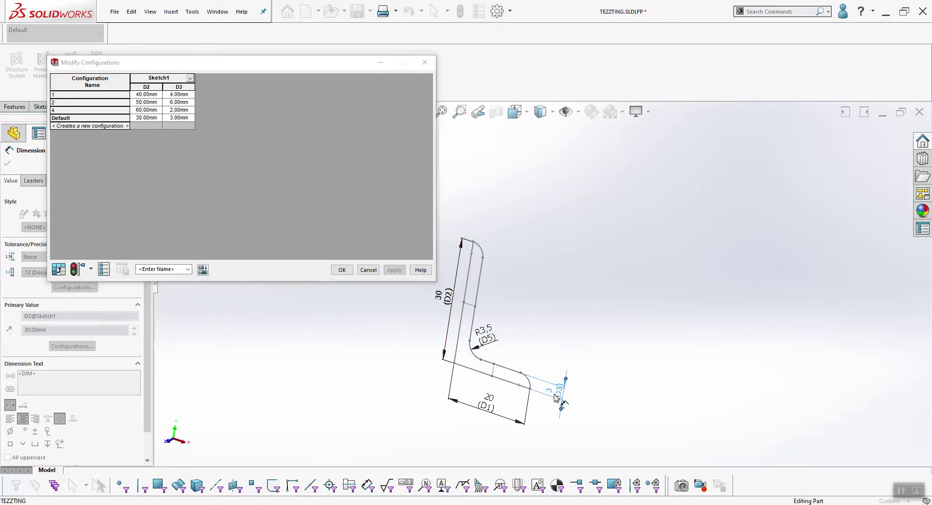
double_click(482, 411)
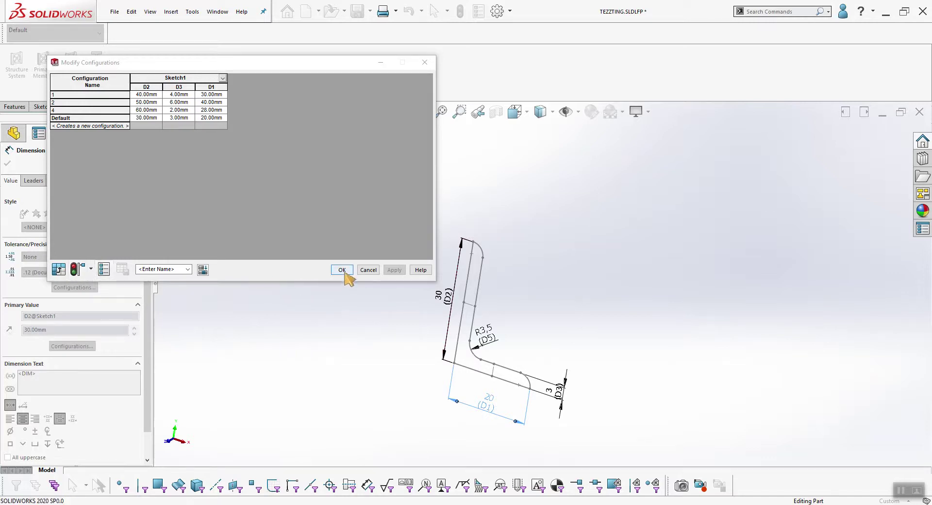
left_click(367, 270)
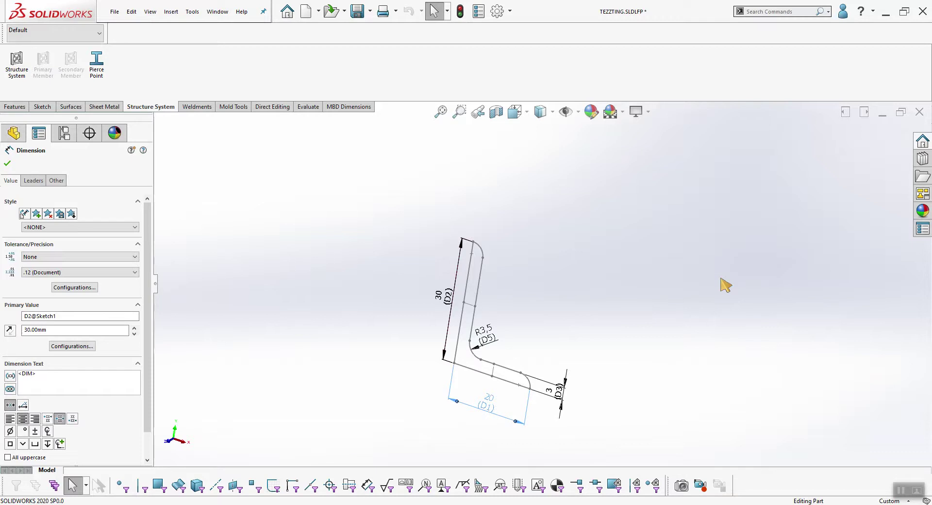
Close TEZZTING without saving and open System Options
left_click(920, 112)
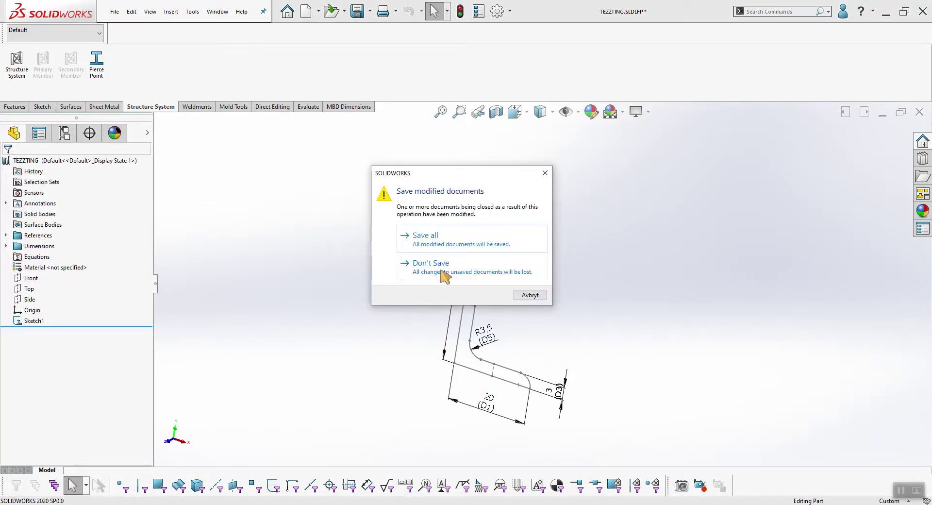
left_click(443, 273)
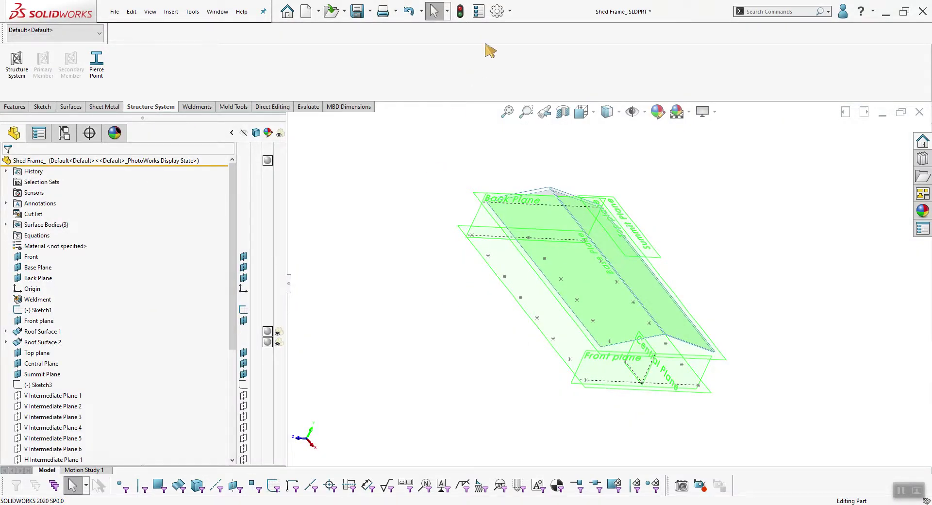
left_click(498, 11)
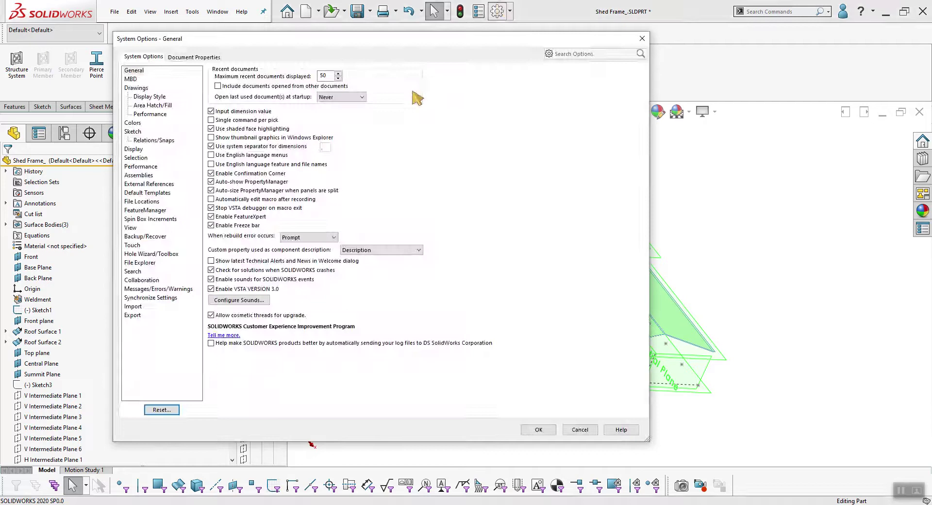
Add the desktop ZTRUKTURE ZYZTEM folder as a Weldment Profiles location and confirm the search path change
left_click(139, 202)
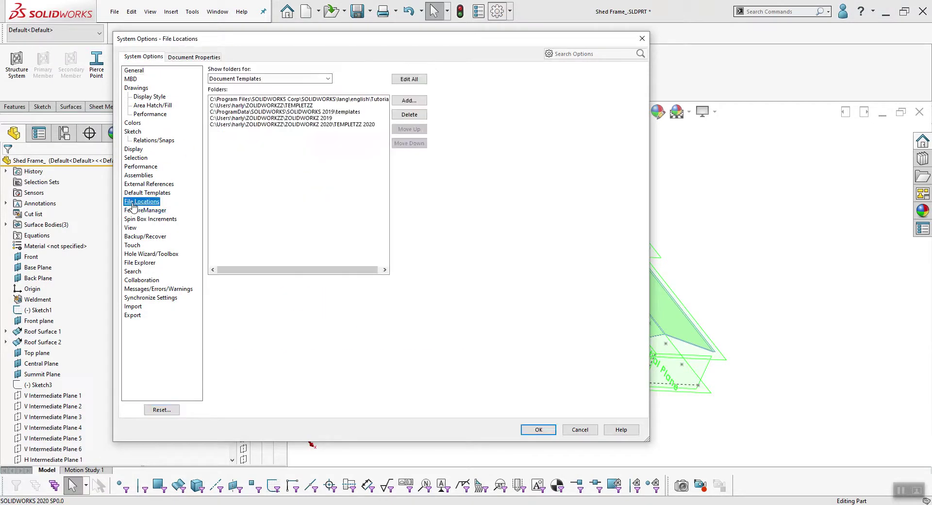
left_click(329, 78)
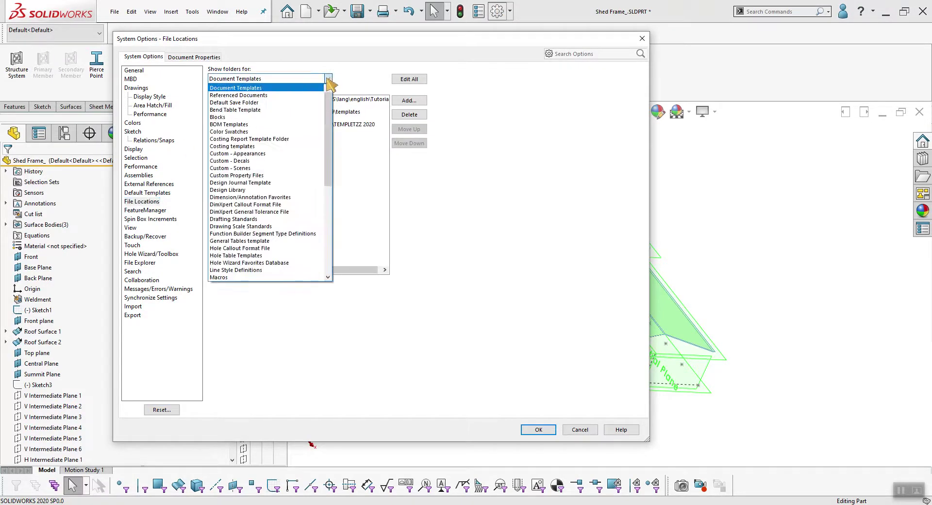
scroll(281, 213, "down", 5)
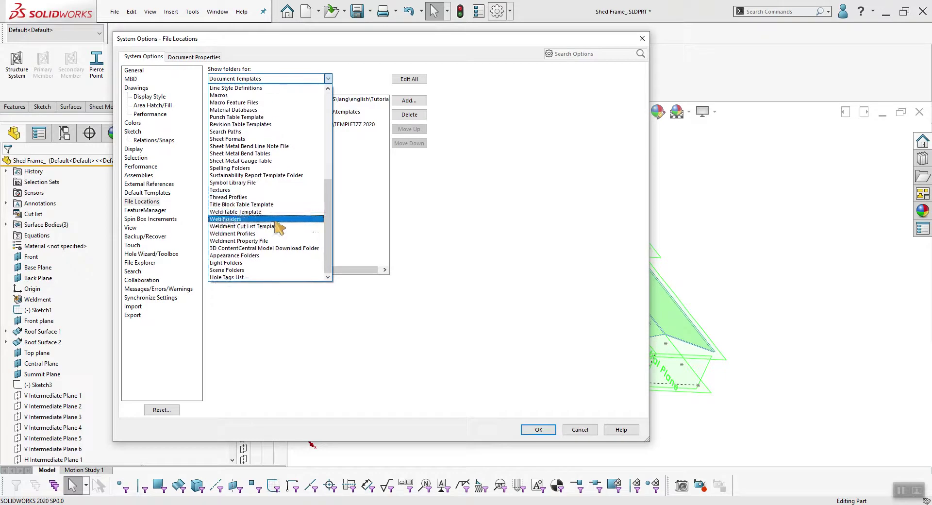
left_click(271, 235)
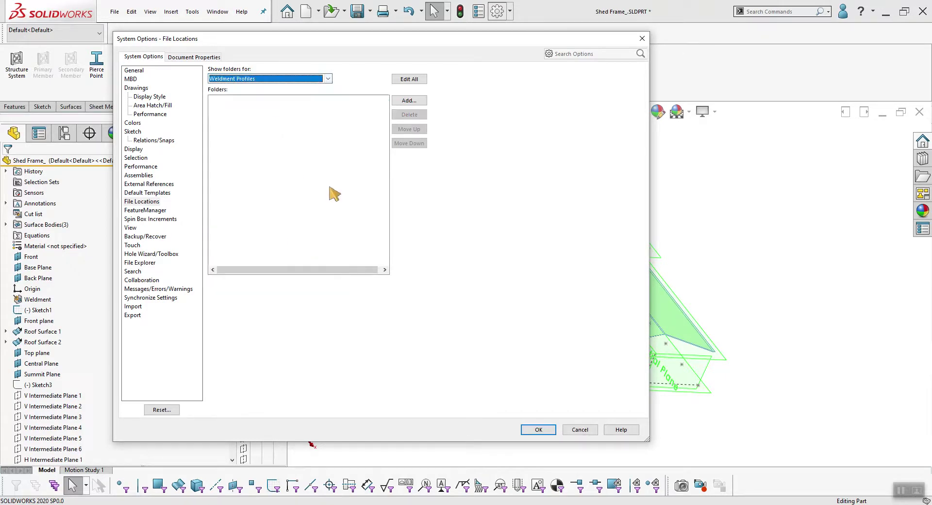
left_click(409, 102)
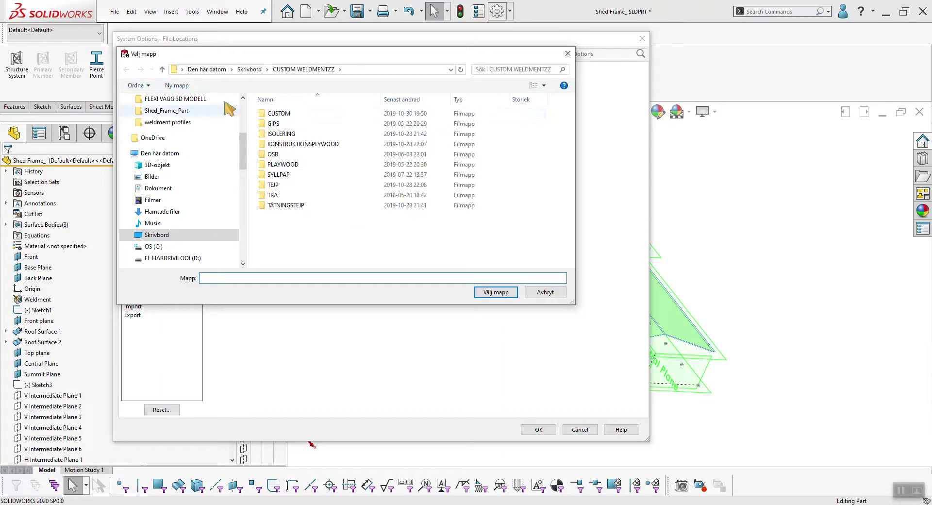
left_click(162, 70)
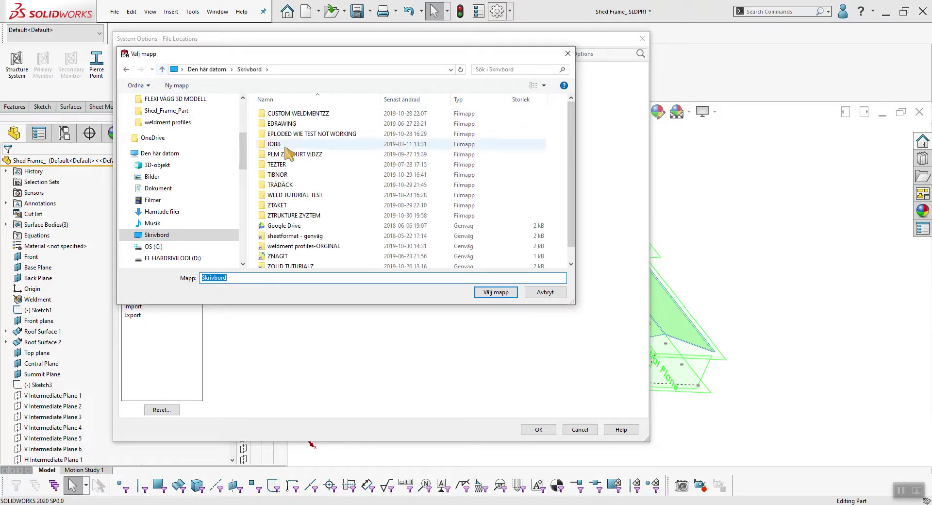
scroll(298, 194, "down", 1)
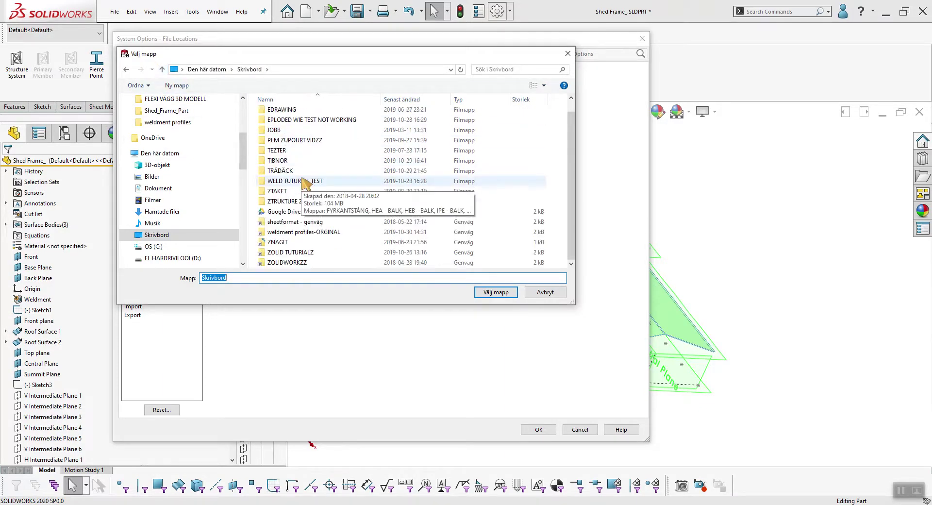
left_click(293, 201)
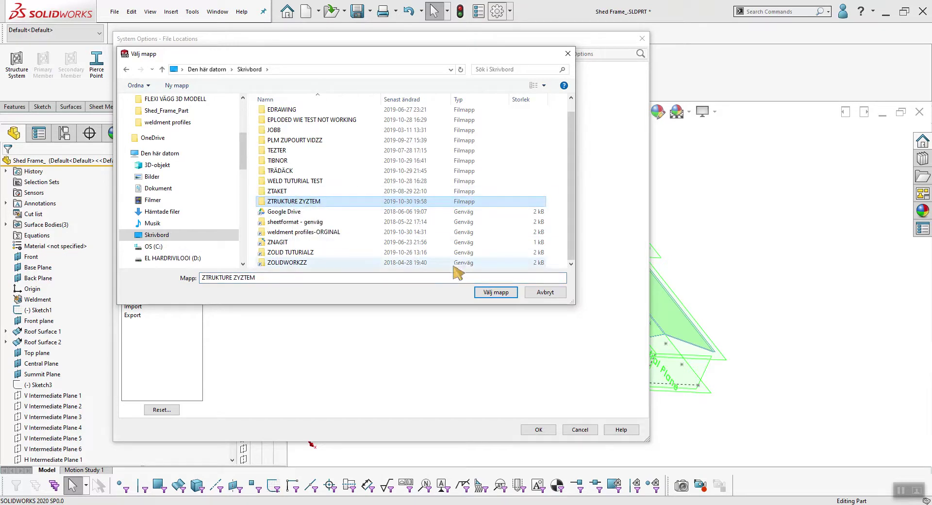
left_click(492, 296)
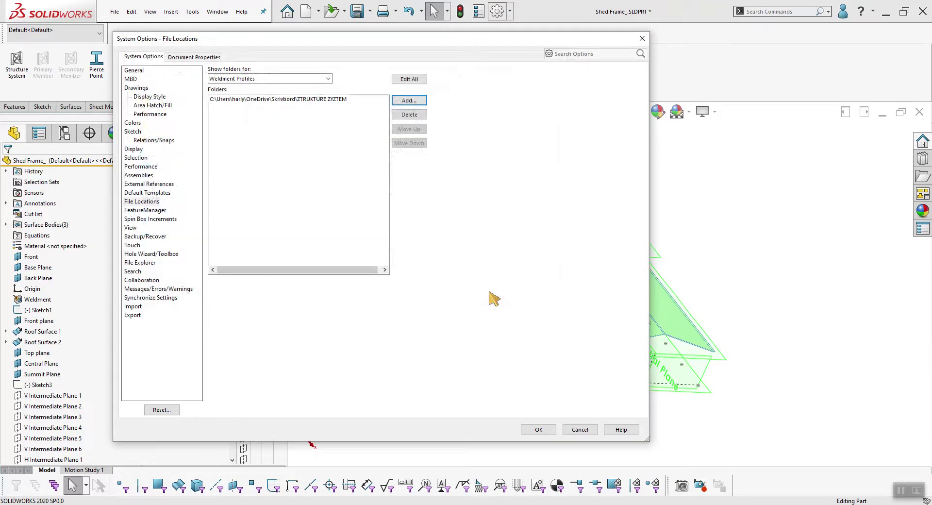
left_click(540, 430)
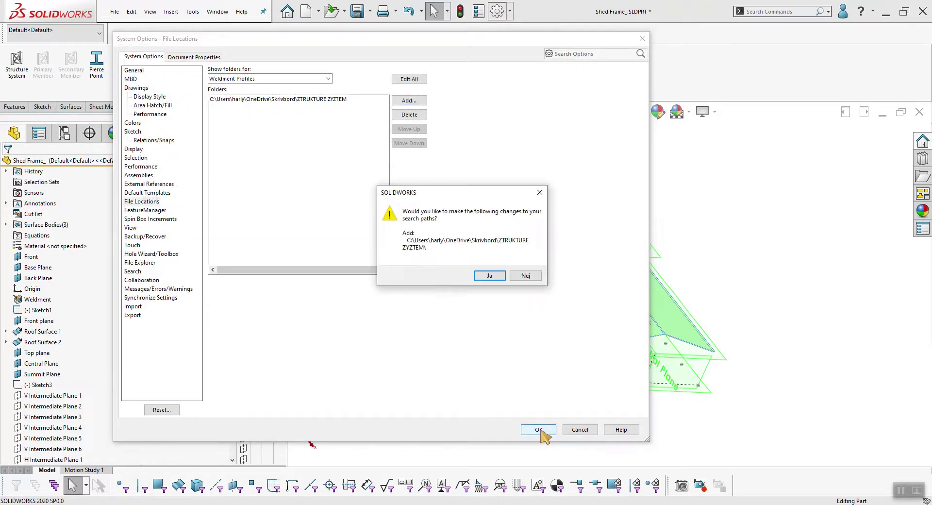
left_click(489, 274)
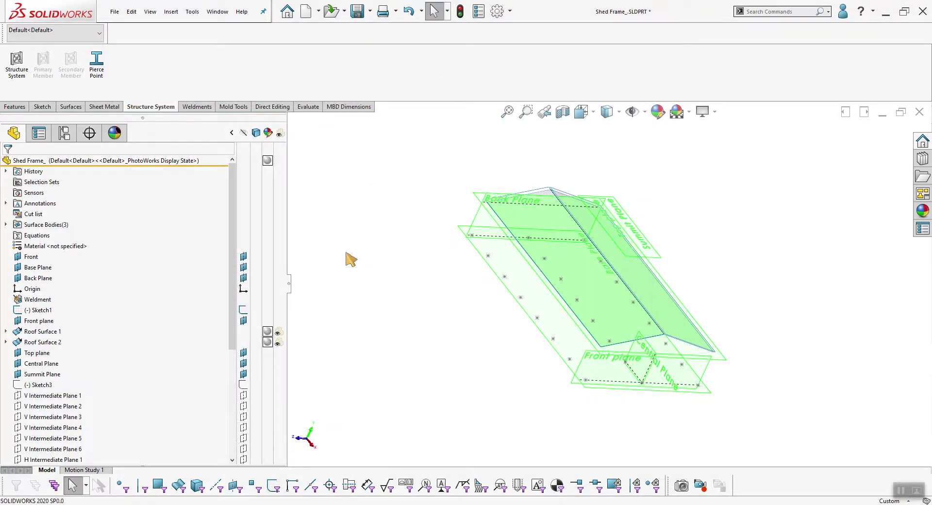
Create a primary structure member with standard ZTRUKTUR ZYZTEM, type TEZZTING and size 2
right_click(346, 252)
left_click(16, 64)
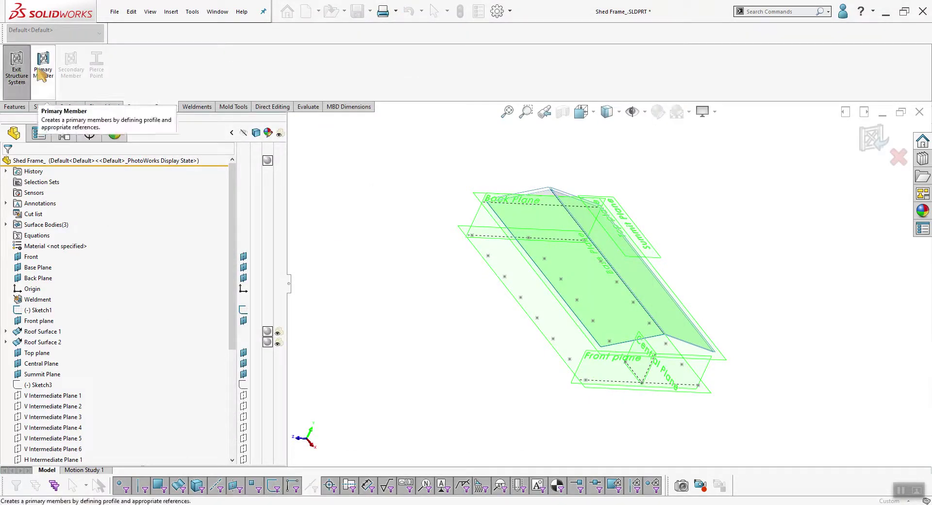
left_click(41, 70)
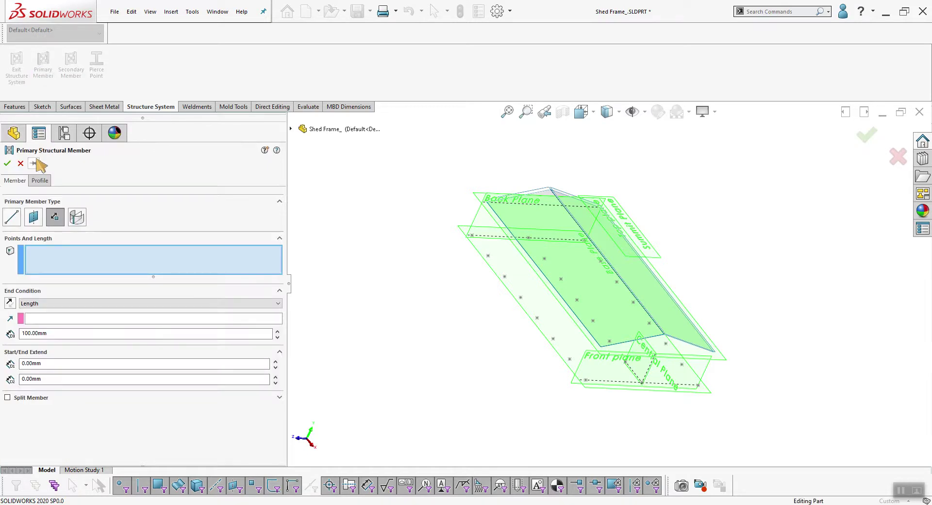
left_click(40, 181)
left_click(65, 222)
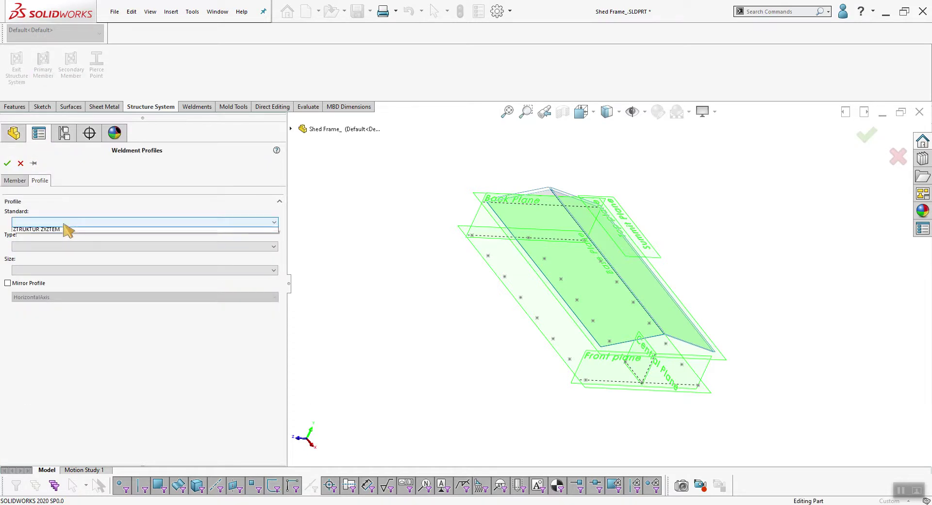
left_click(68, 229)
left_click(67, 246)
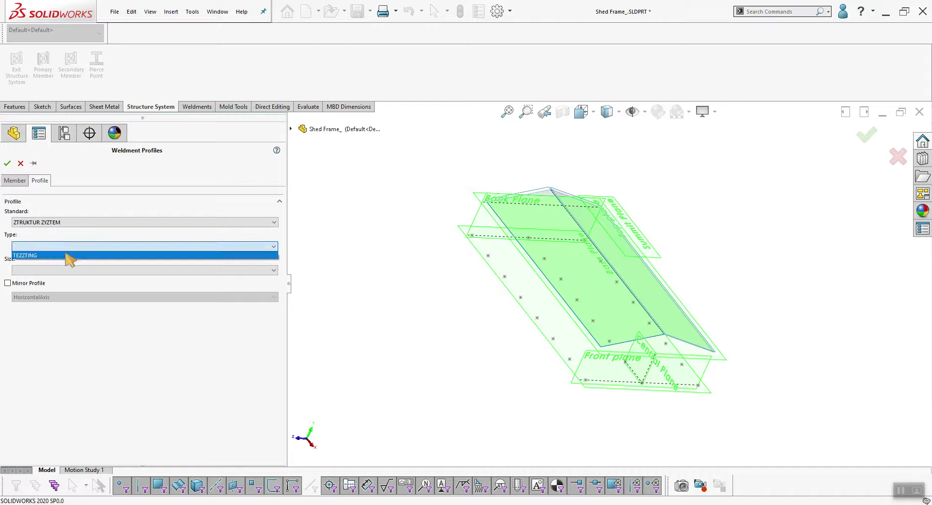
left_click(66, 254)
left_click(67, 270)
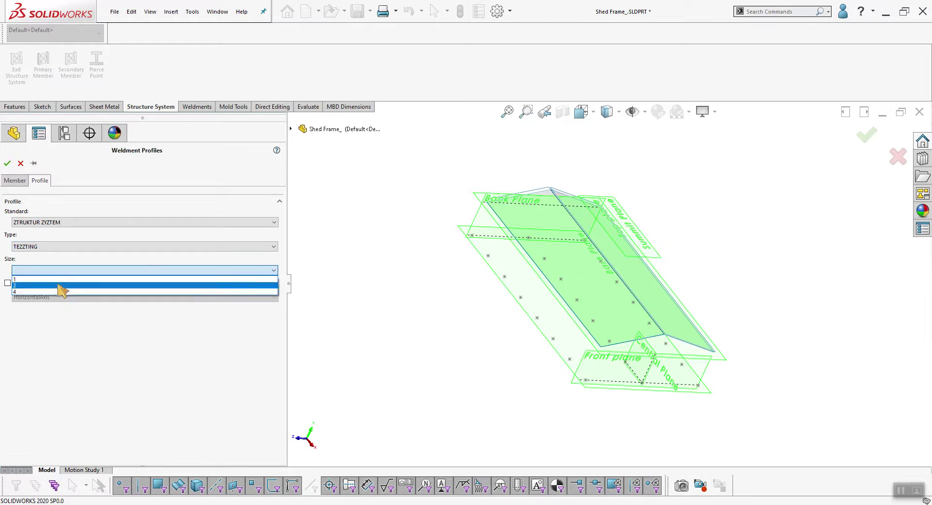
left_click(58, 286)
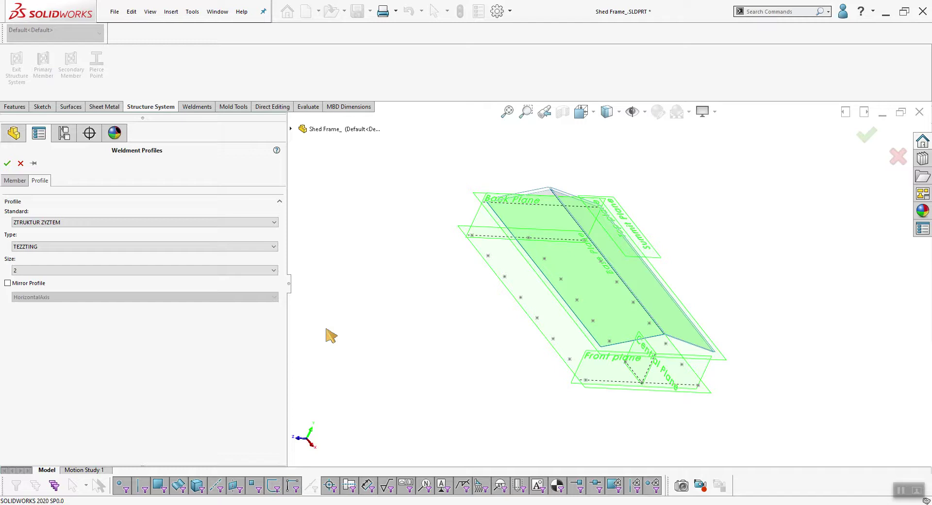
Minimize SOLIDWORKS and browse the desktop ZTRUKTURE ZYZTEM folder and its ZTRUKTUR ZYZTEM subfolder
left_click(885, 13)
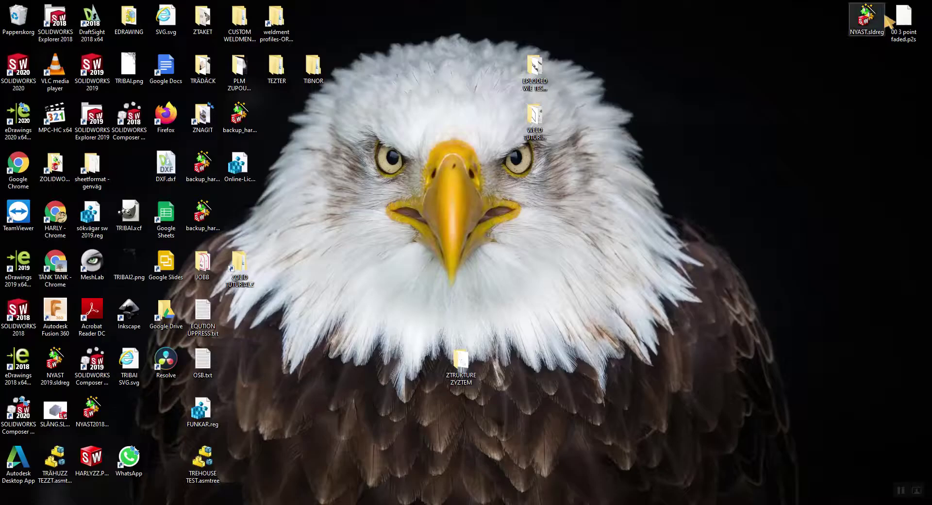
double_click(470, 372)
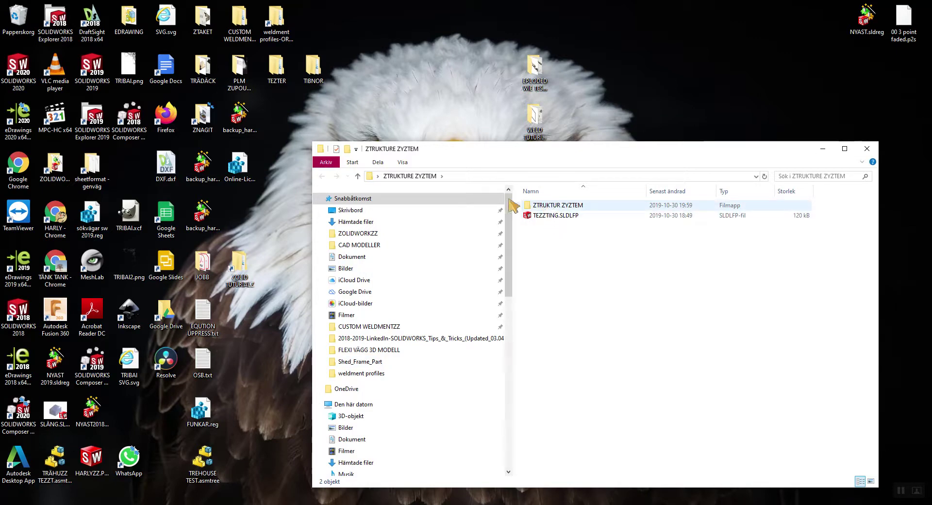
left_click(359, 176)
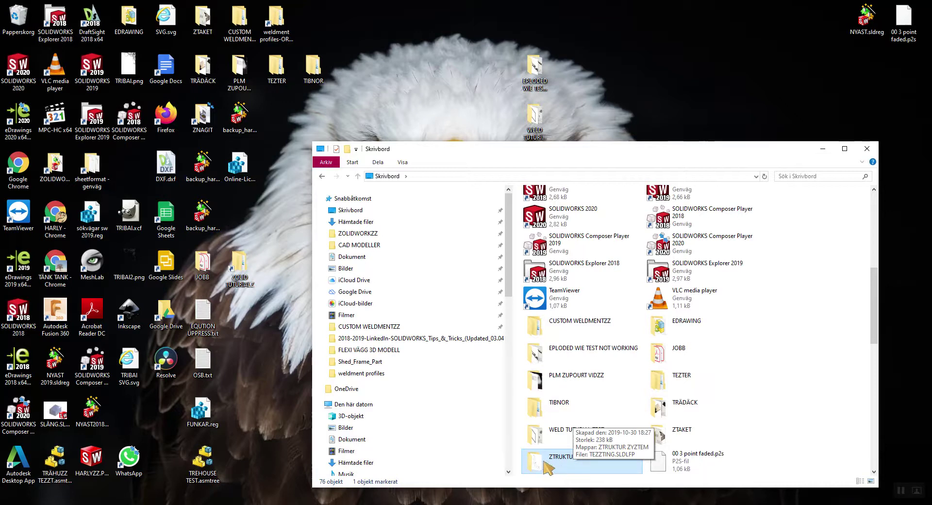
double_click(563, 461)
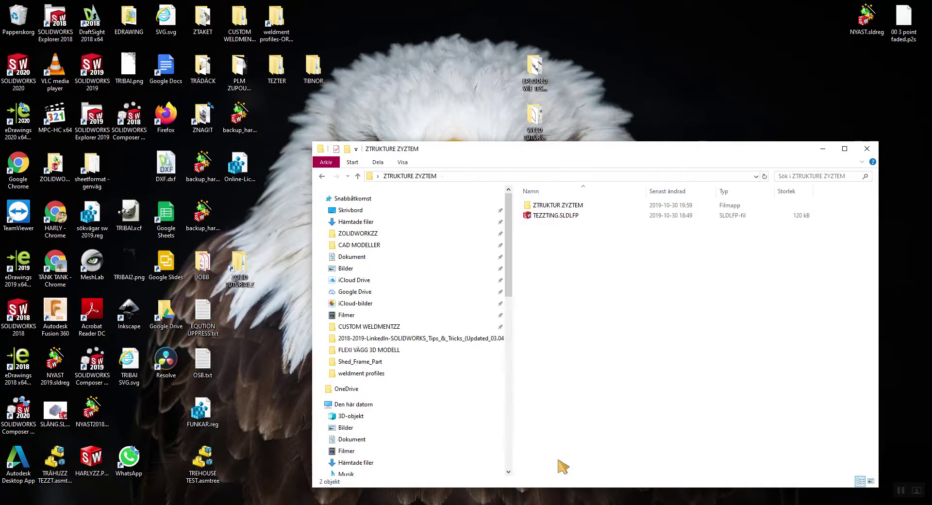
double_click(554, 206)
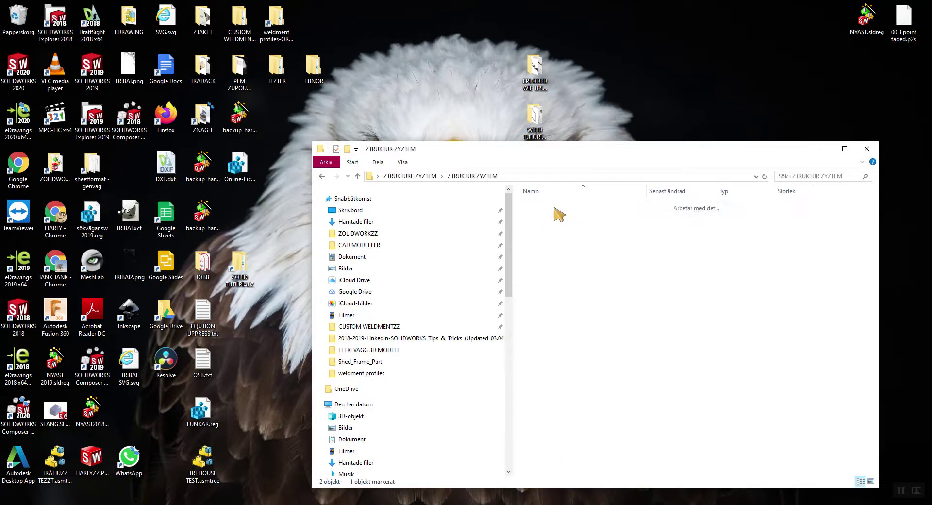
left_click(357, 176)
Delete TEZZTING.SLDLFP from ZTRUKTURE ZYZTEM and close the Explorer window
left_click(551, 215)
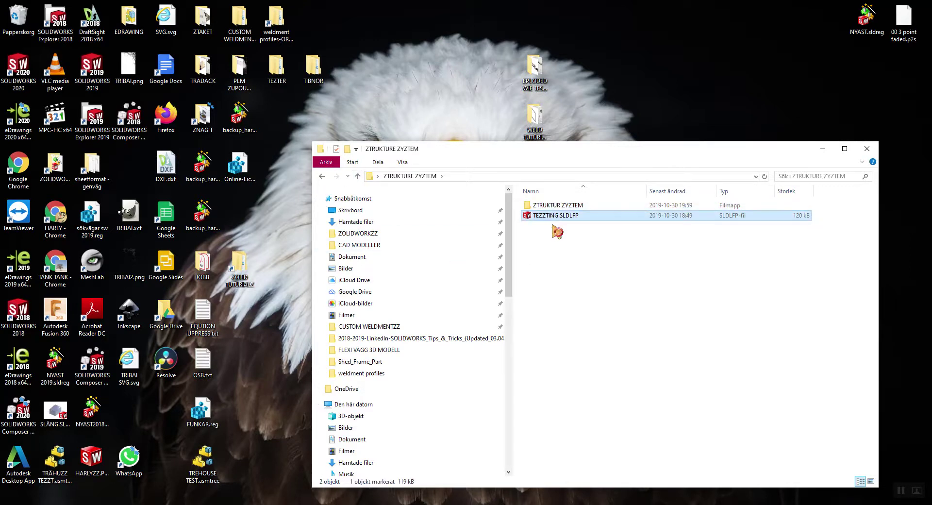
right_click(549, 216)
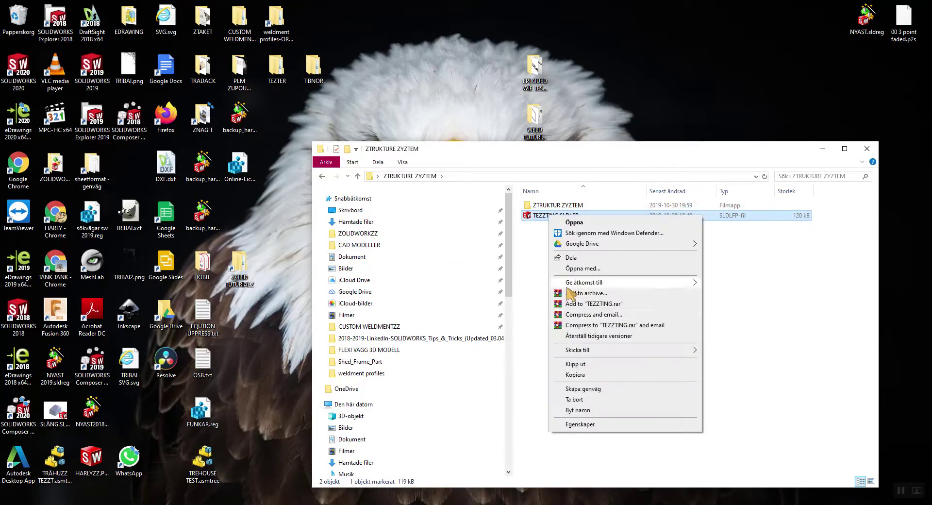
left_click(578, 400)
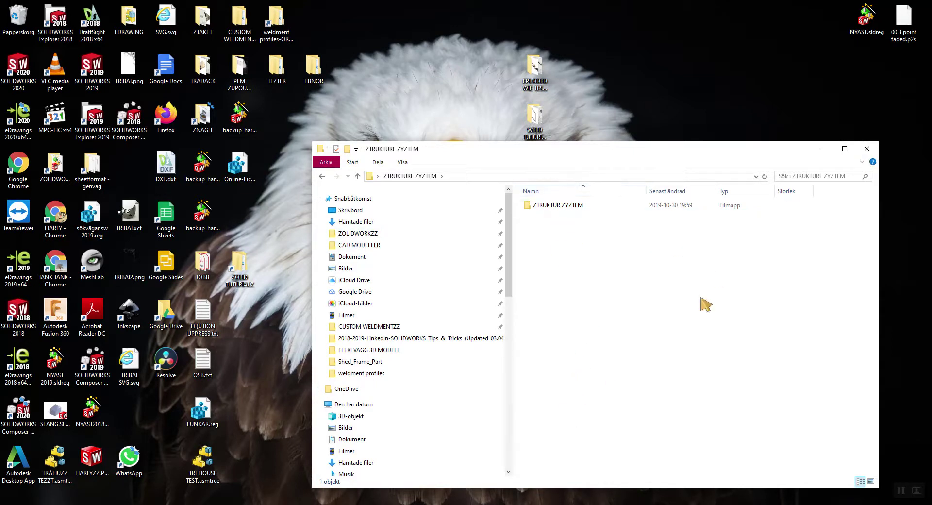
left_click(867, 149)
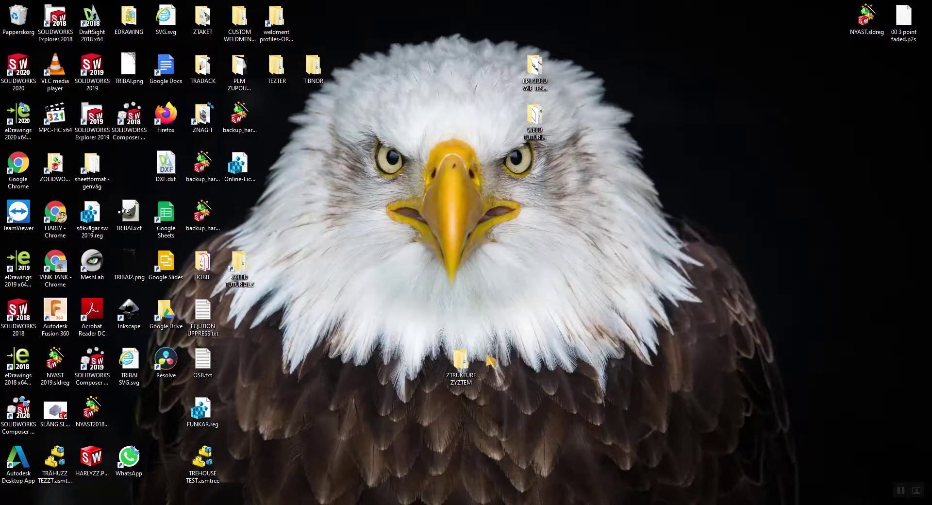
Create a new folder named BFB inside ZTRUKTURE ZYZTEM
double_click(464, 378)
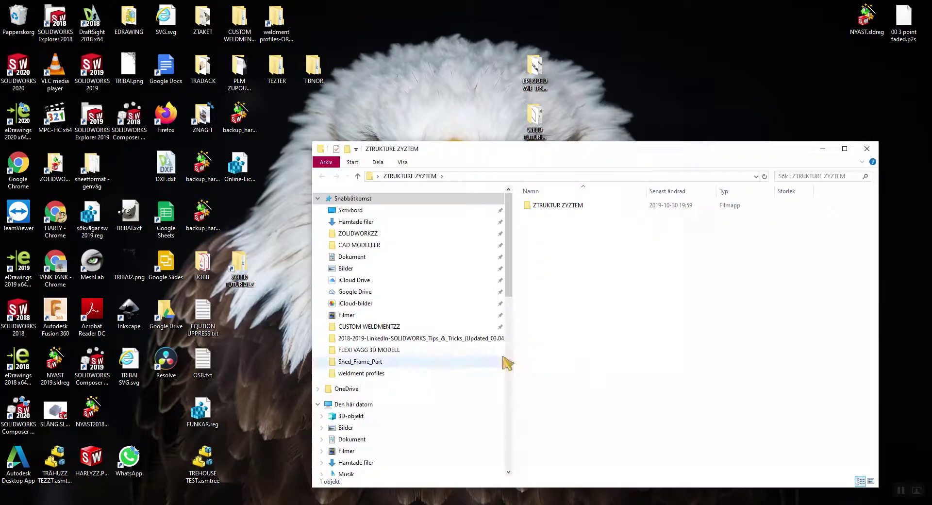
right_click(577, 354)
mouse_move(679, 471)
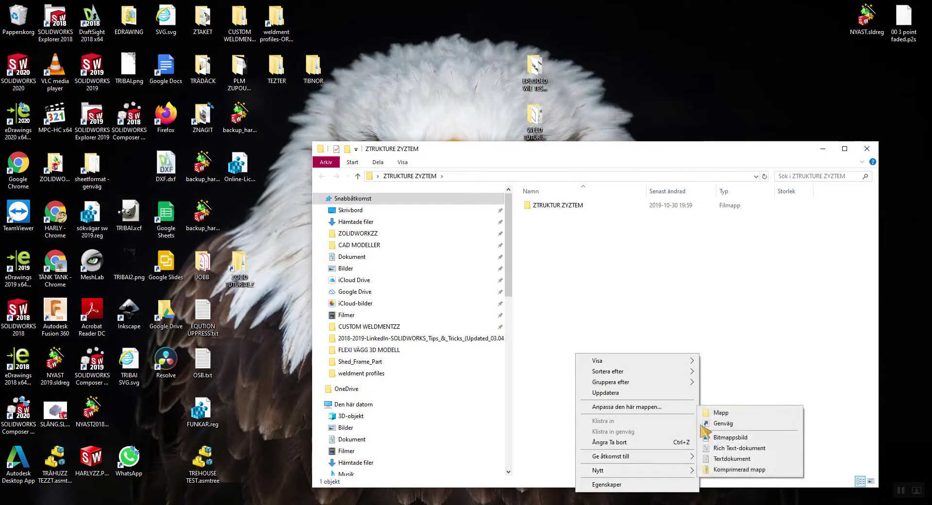
left_click(716, 413)
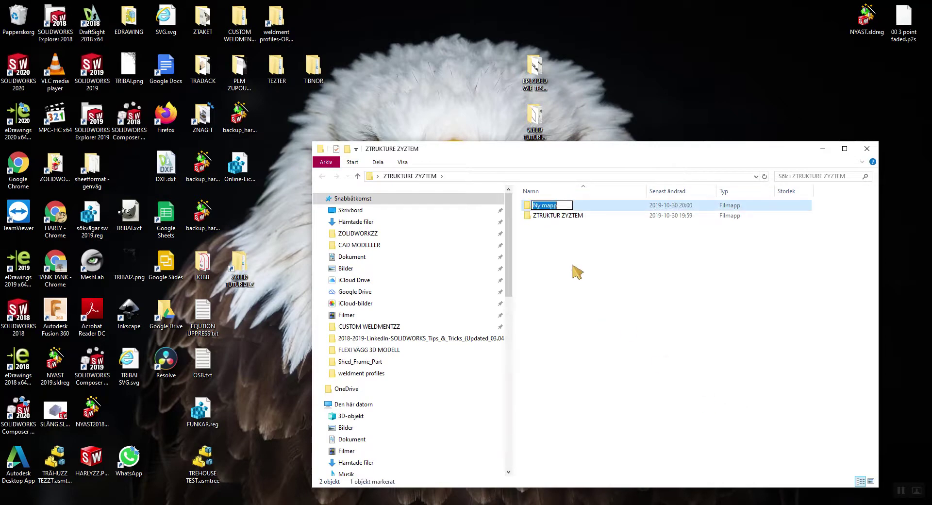
type("BFB")
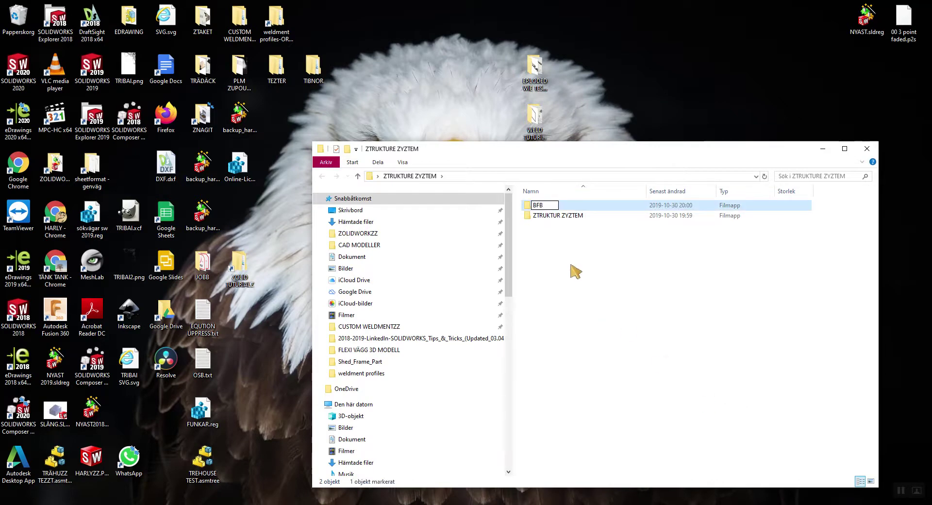
left_click(585, 277)
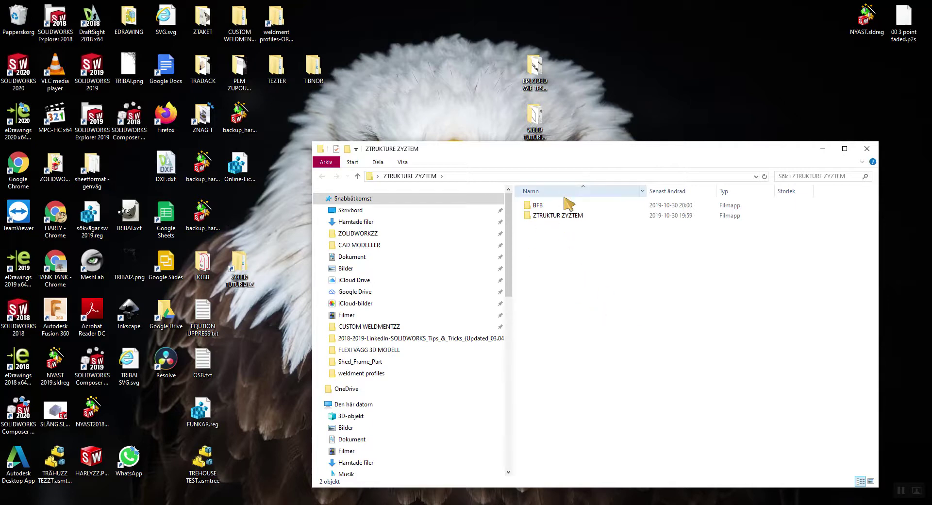
Open the new BFB folder to confirm it is empty
left_click(542, 209)
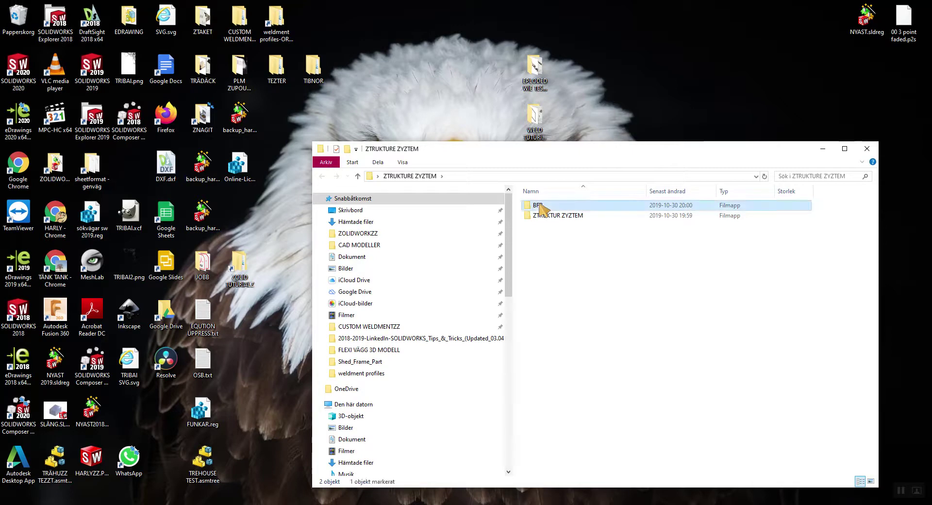
double_click(528, 205)
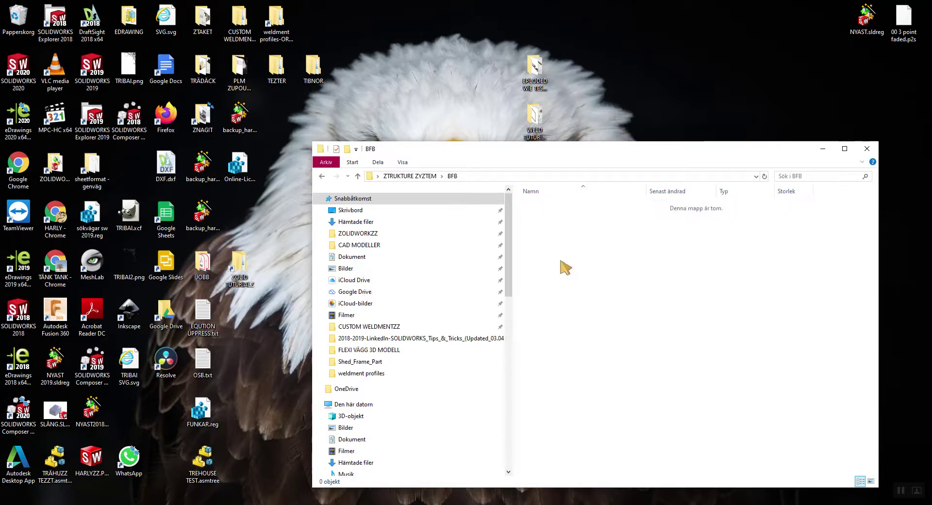
right_click(572, 268)
left_click(548, 311)
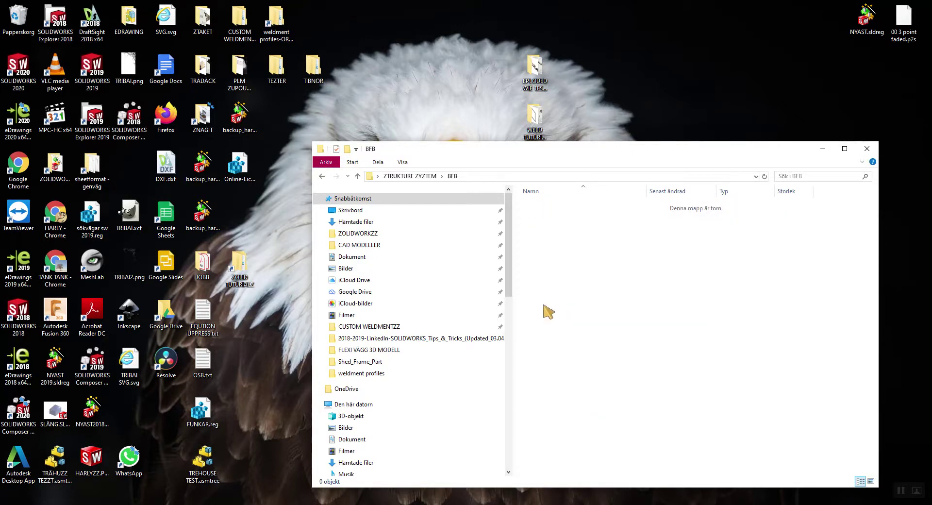
Copy TEZZTING.SLDLFP from the ZTRUKTUR ZYZTEM subfolder into BFB and close the window
left_click(358, 176)
left_click(539, 216)
double_click(539, 217)
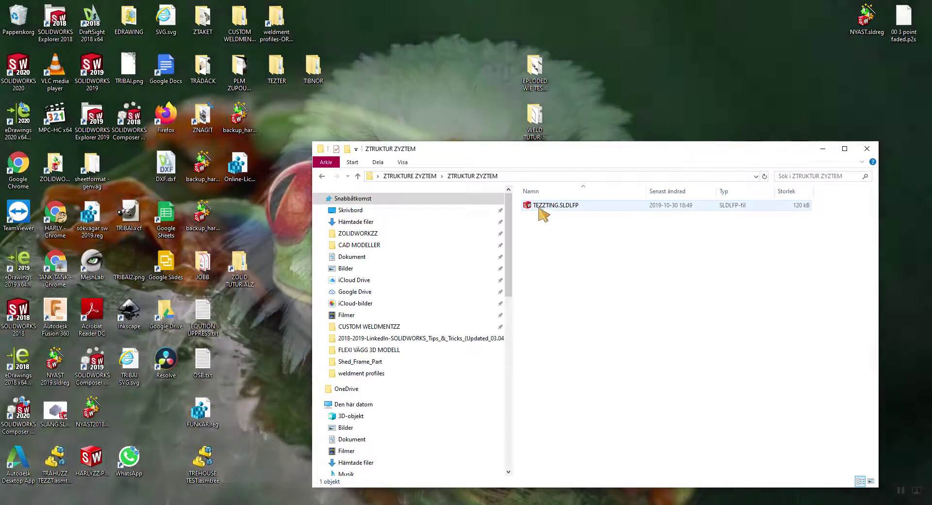
right_click(540, 208)
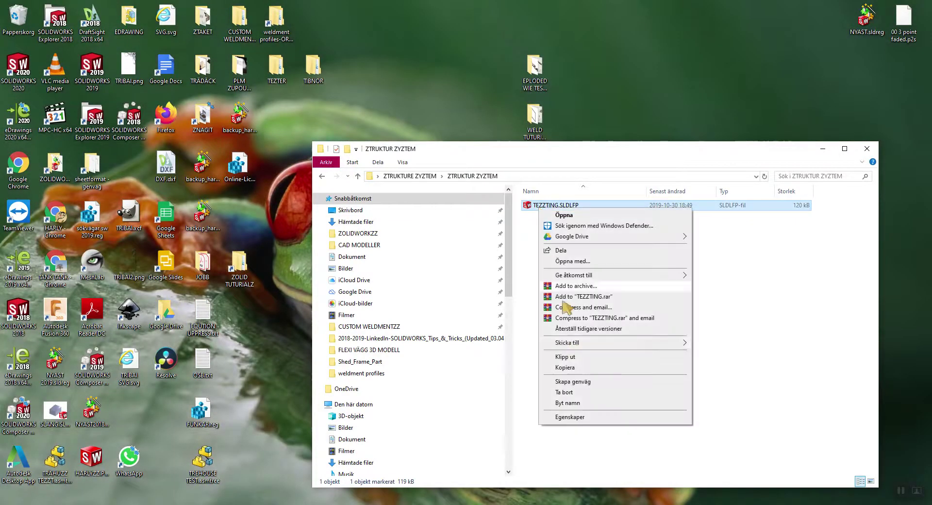
left_click(578, 368)
left_click(359, 176)
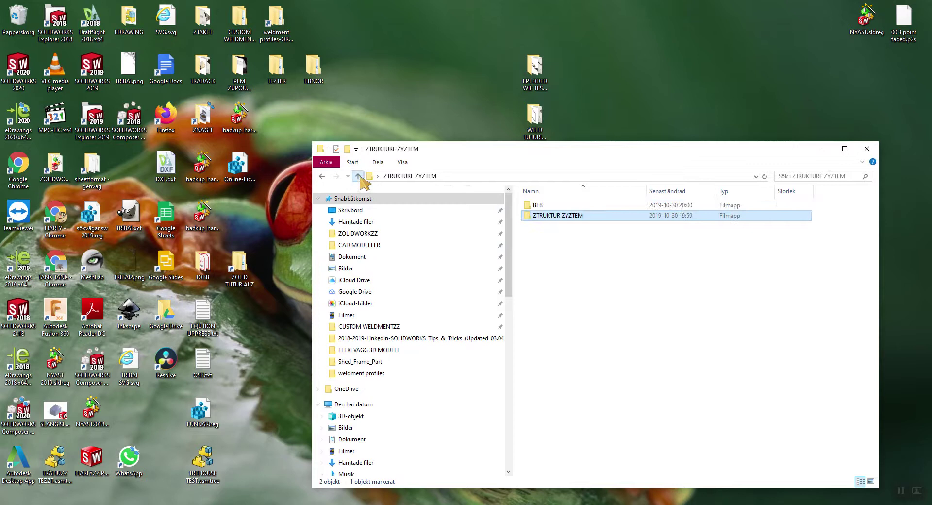
left_click(537, 205)
double_click(537, 208)
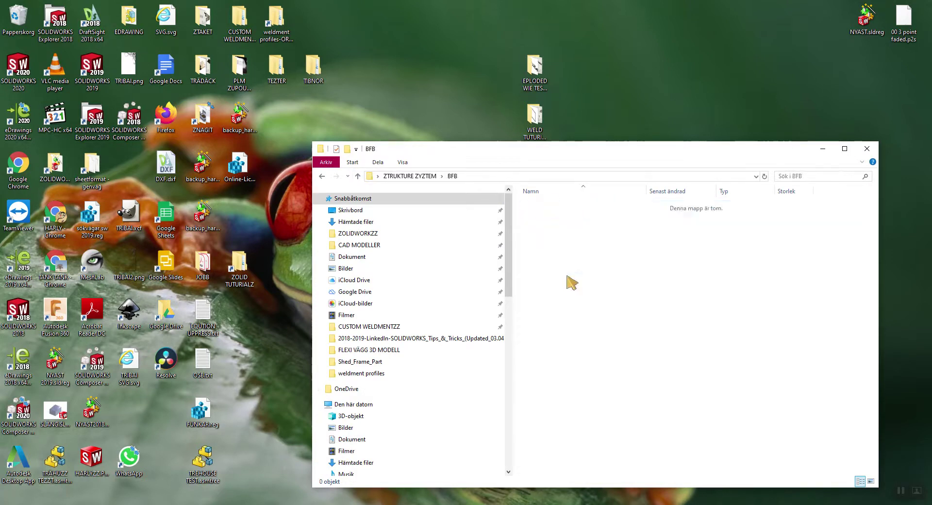
right_click(567, 275)
left_click(598, 344)
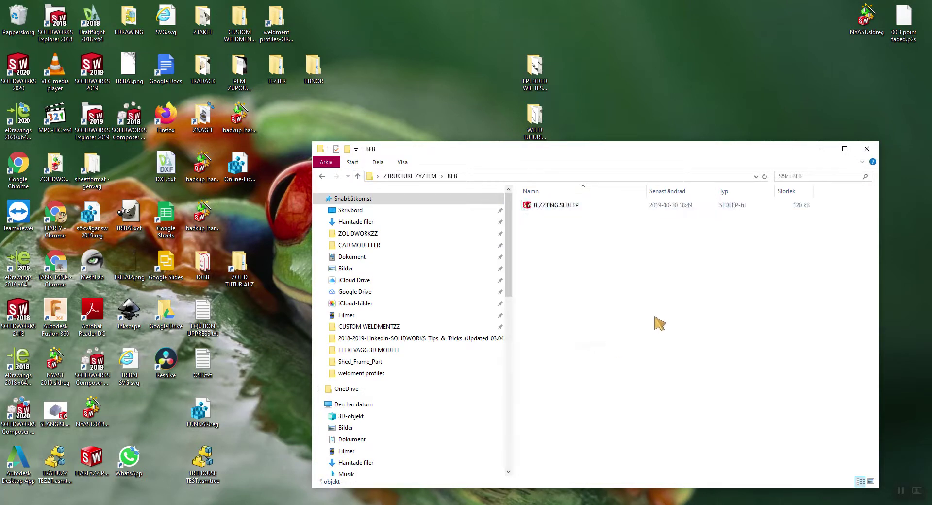
left_click(867, 148)
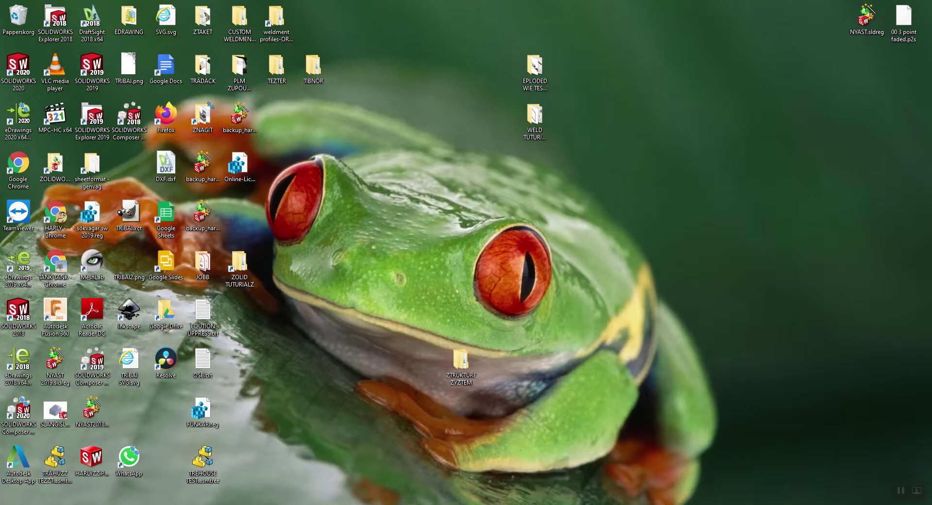
Check the ZTRUKTUR ZYZTEM standard and TEZZTING type, cancel that member, and start a new Primary Member
key("alt+Tab")
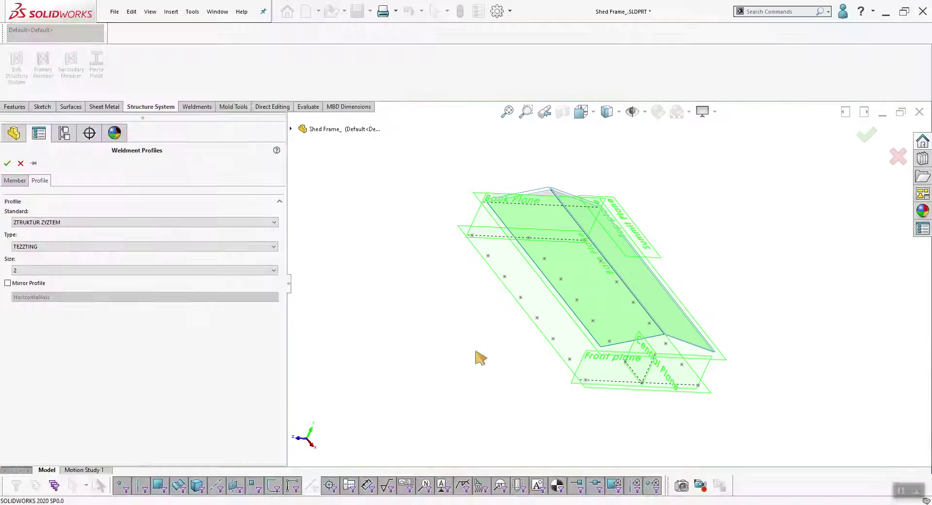
left_click(54, 222)
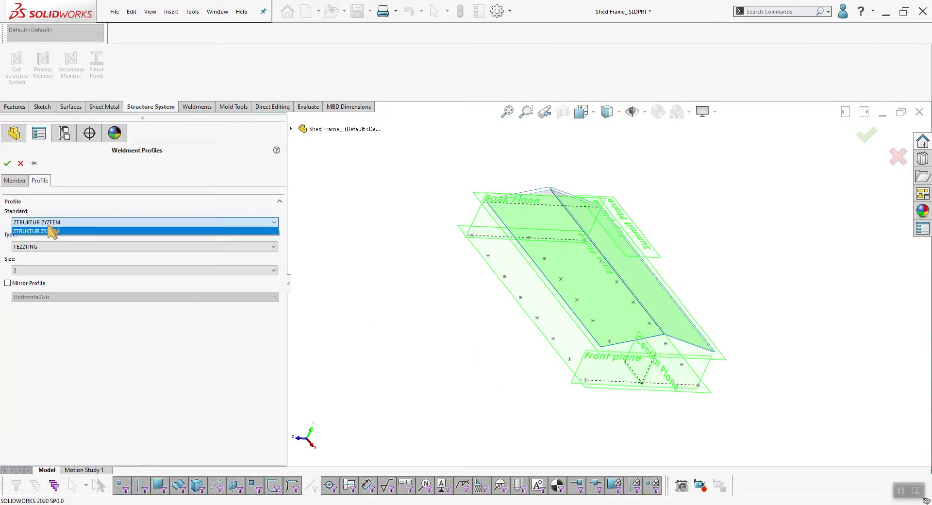
left_click(53, 230)
left_click(50, 252)
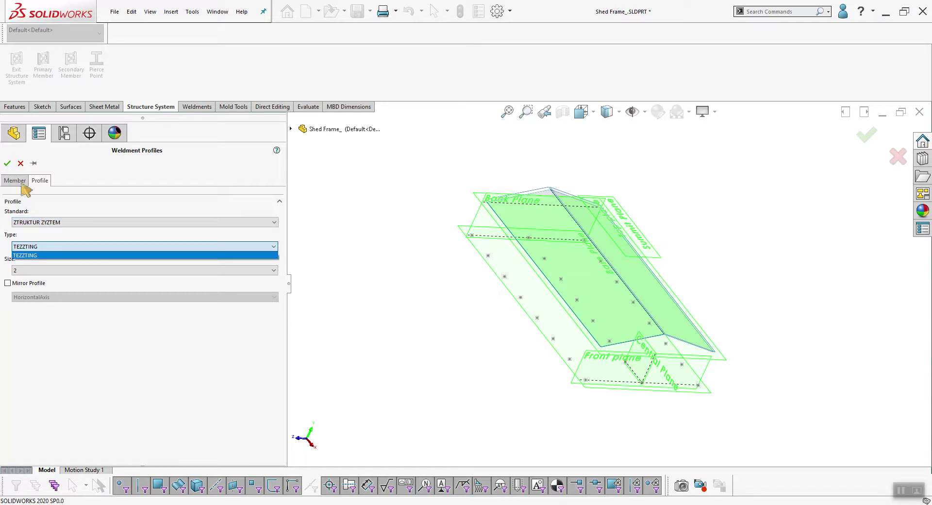
left_click(20, 163)
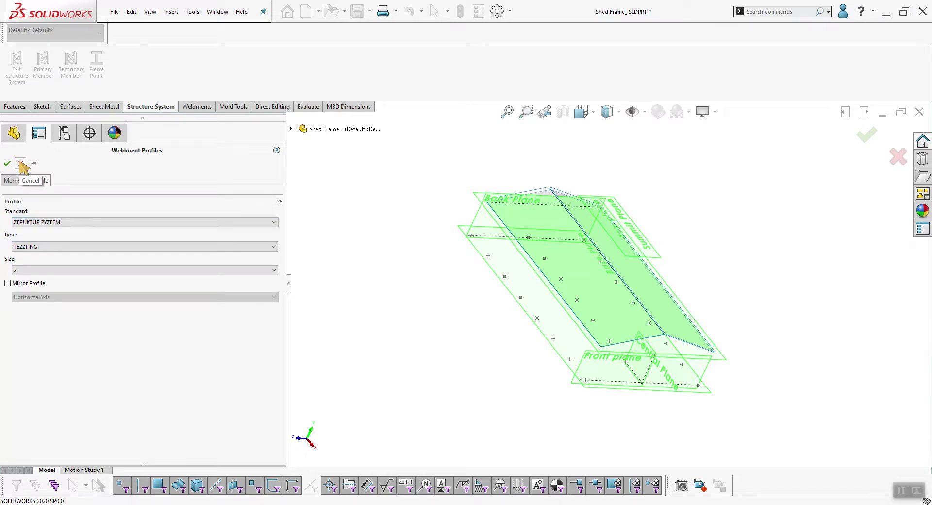
left_click(19, 164)
left_click(43, 63)
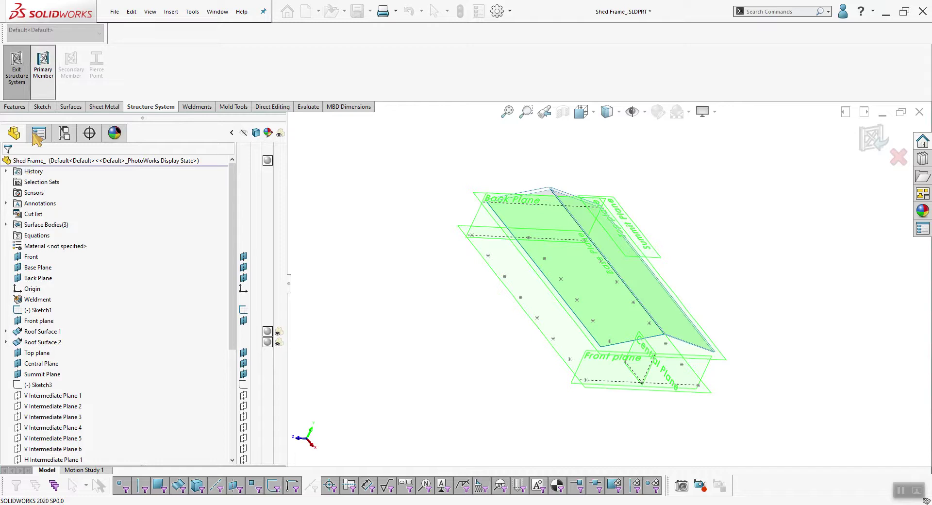
Give the member the BFB standard, TEZZTING type and size 2, then cancel it
left_click(39, 180)
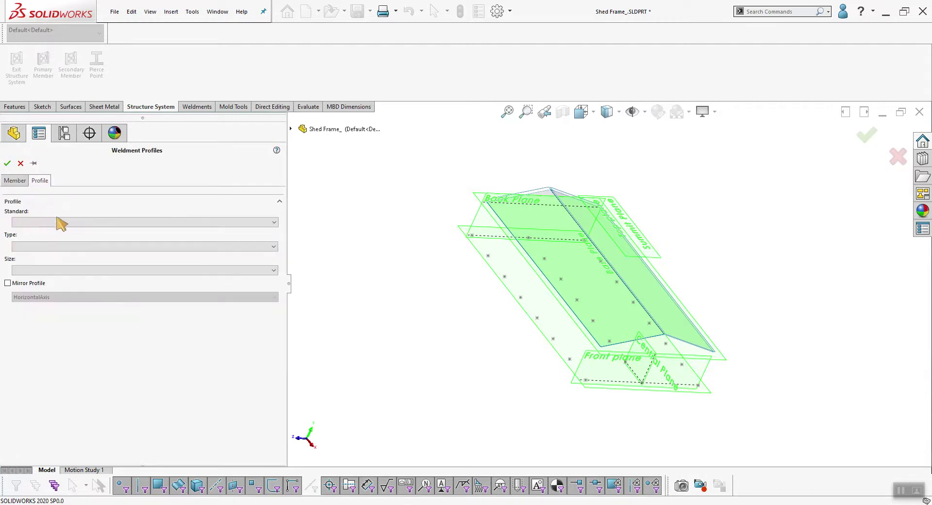
left_click(61, 222)
left_click(64, 231)
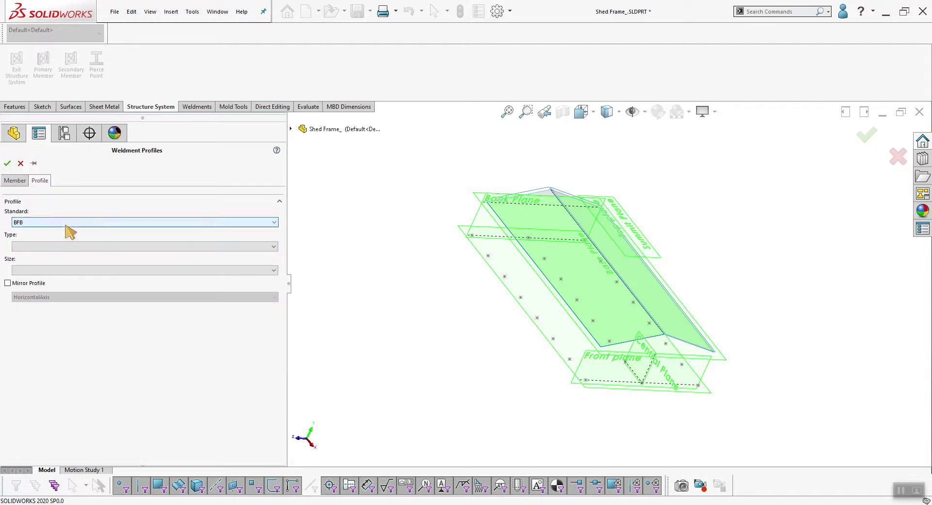
left_click(65, 246)
left_click(68, 255)
left_click(88, 273)
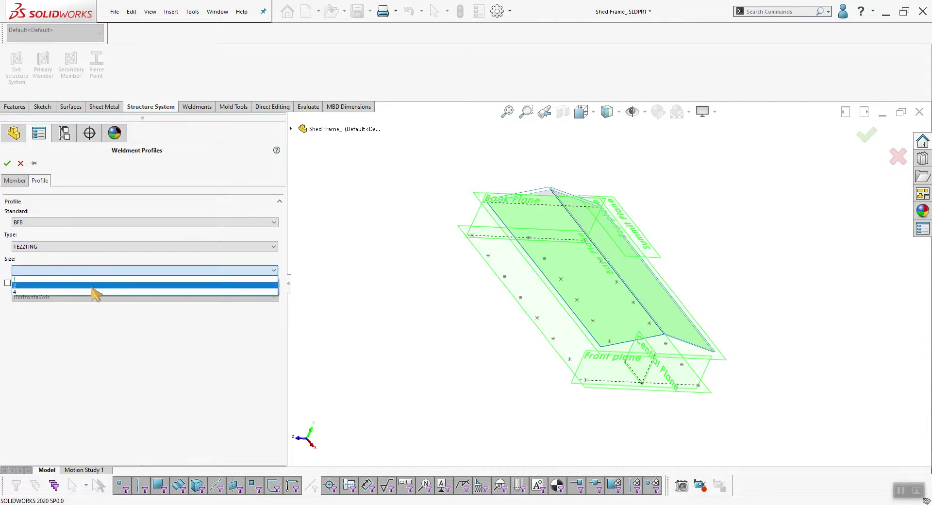
left_click(91, 287)
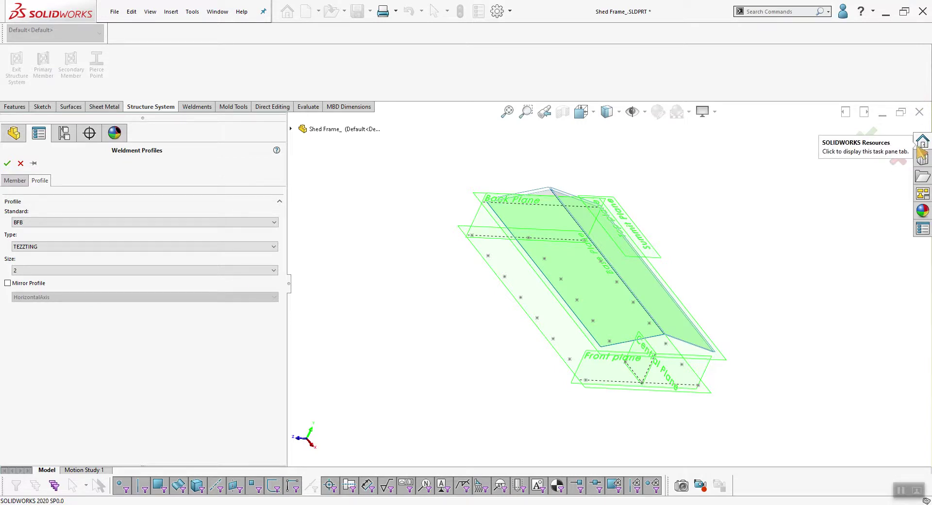
left_click(904, 155)
Expand Design Library > SOLIDWORKS Content > Weldments and request the BSI profiles download
left_click(922, 141)
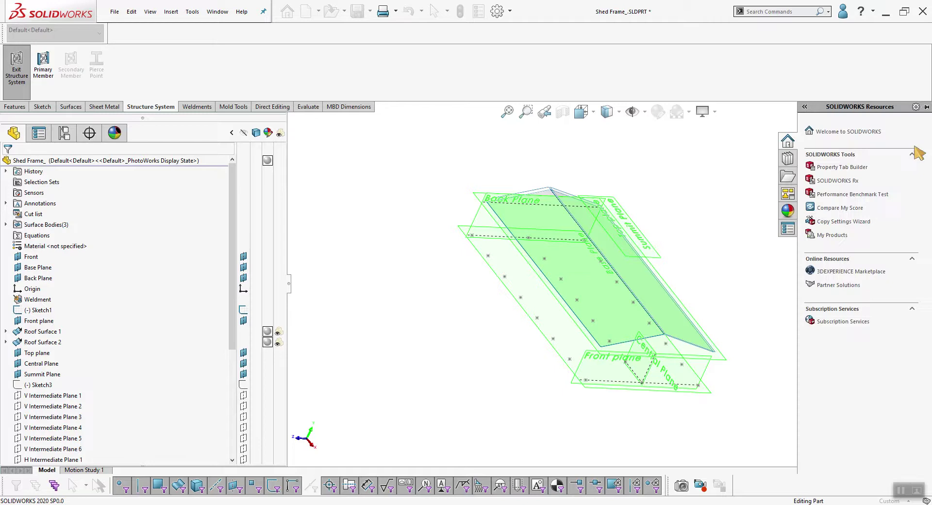
left_click(789, 163)
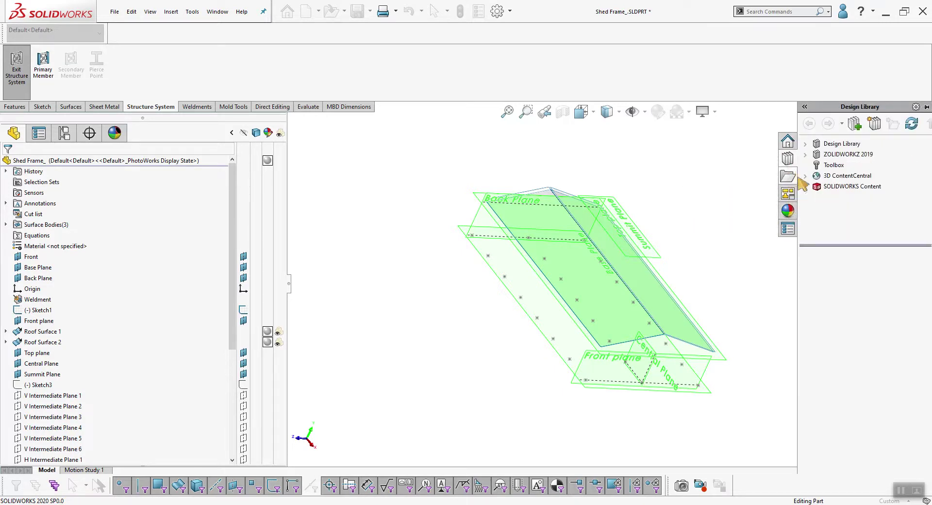
left_click(805, 176)
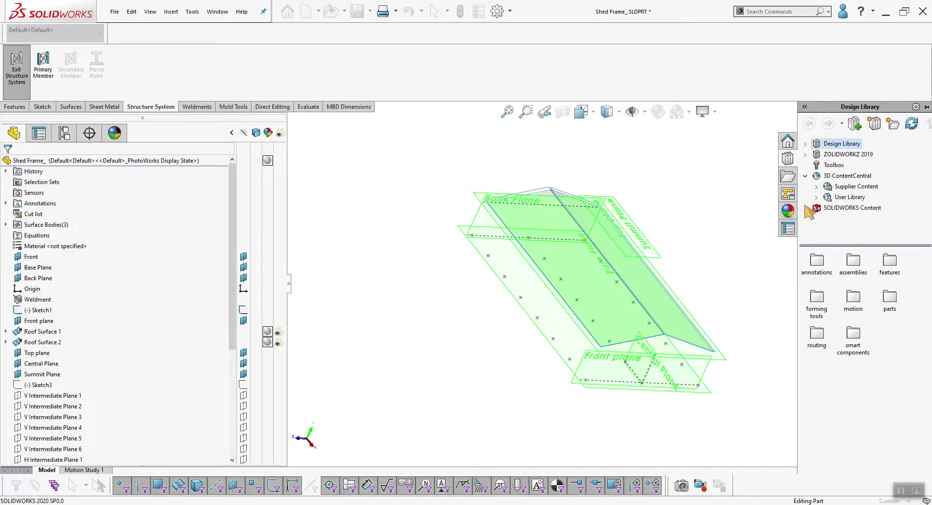
left_click(806, 208)
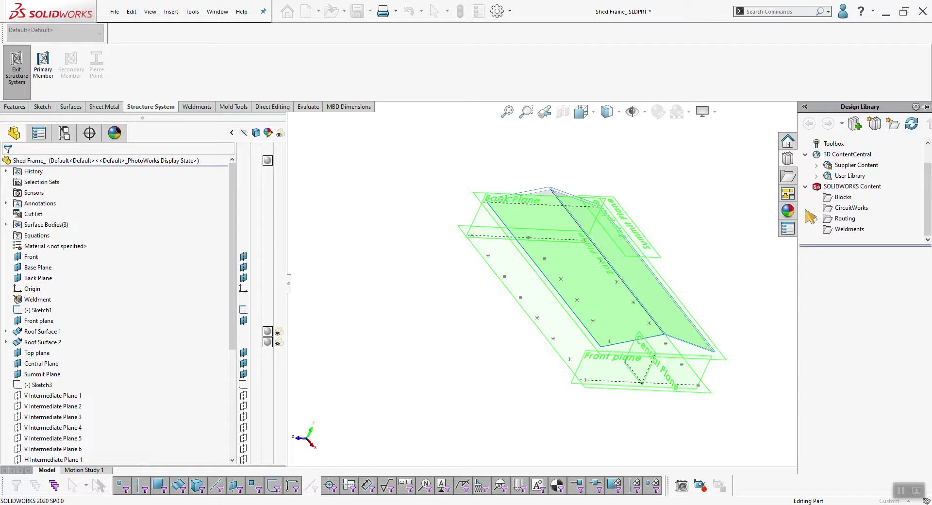
left_click(850, 230)
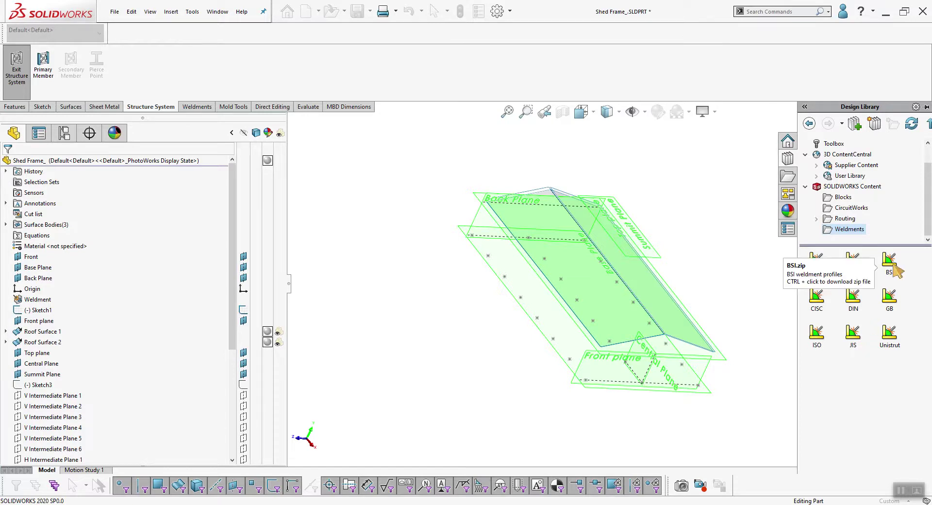
left_click(894, 266, "ctrl")
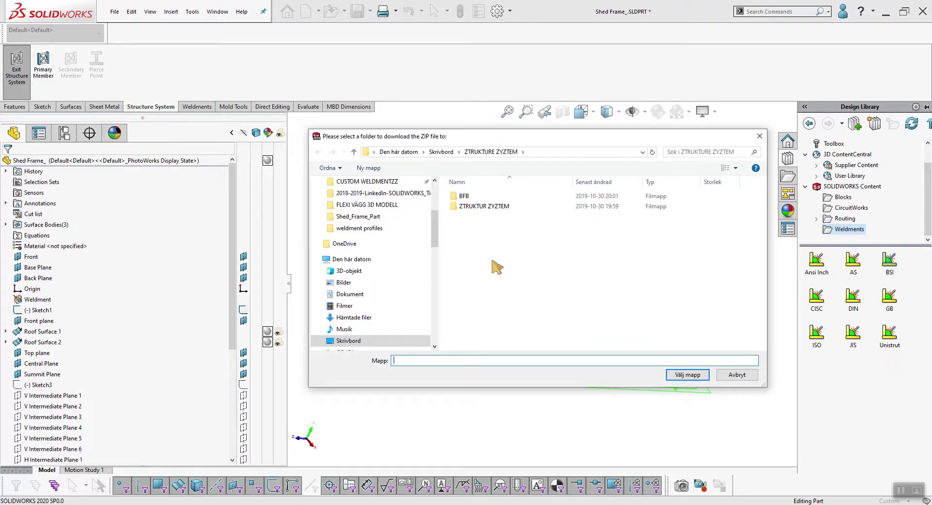
Save BSI.zip into the ZTRUKTURE ZYZTEM folder on the desktop
scroll(435, 233, "up", 4)
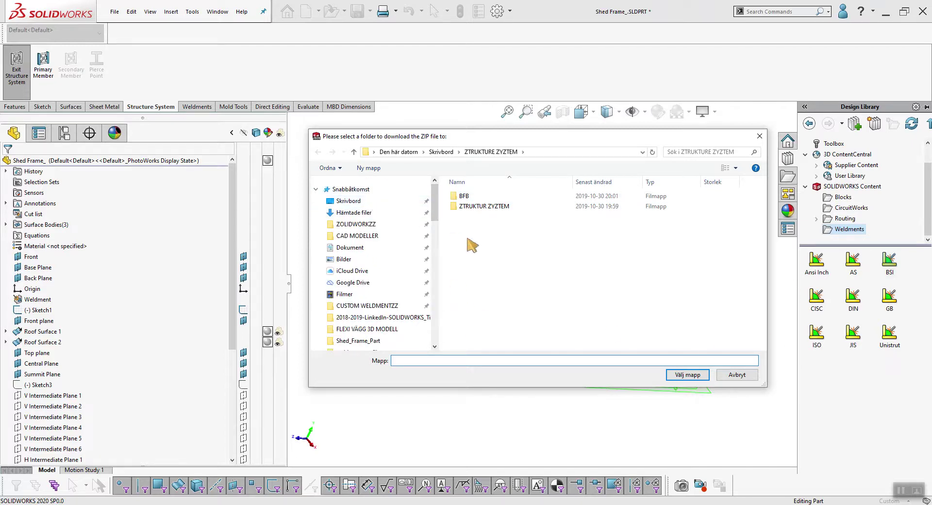
left_click(684, 375)
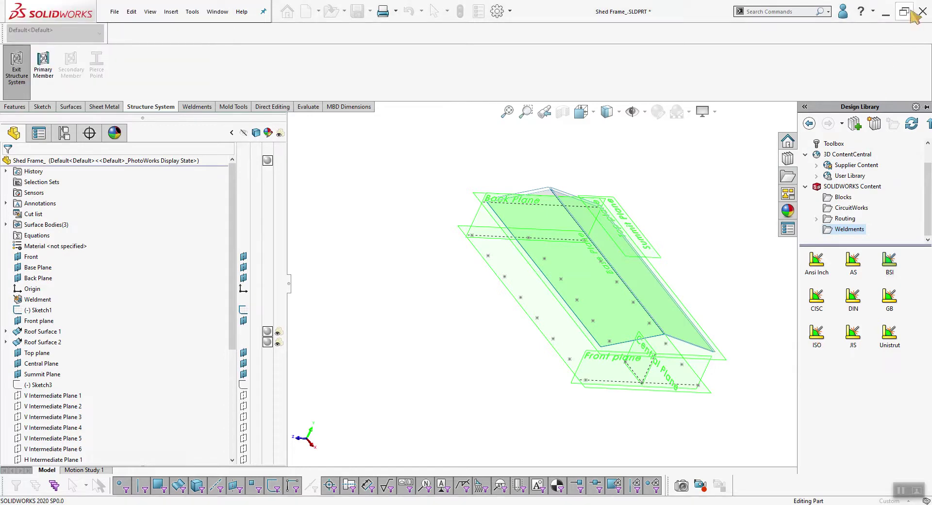
Extract BSI.zip into the ZTRUKTURE ZYZTEM folder, creating a BSI folder
left_click(886, 11)
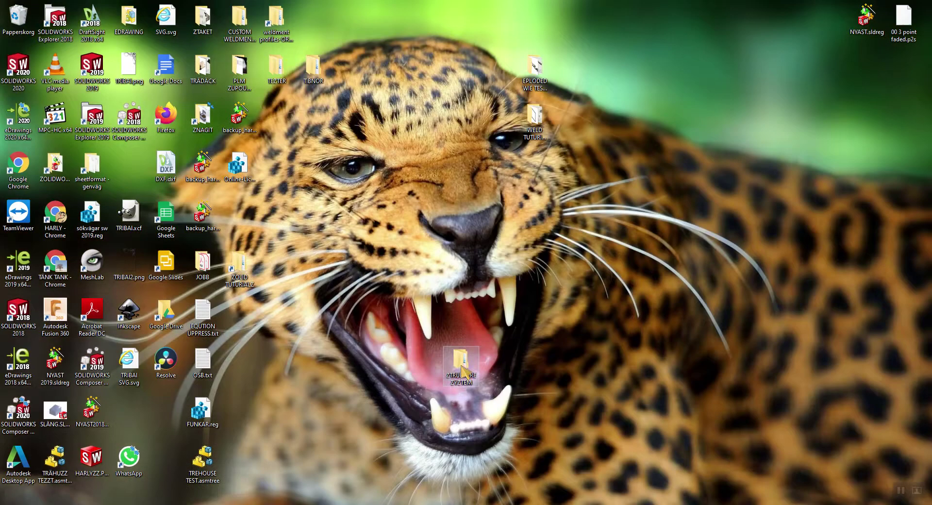
double_click(462, 371)
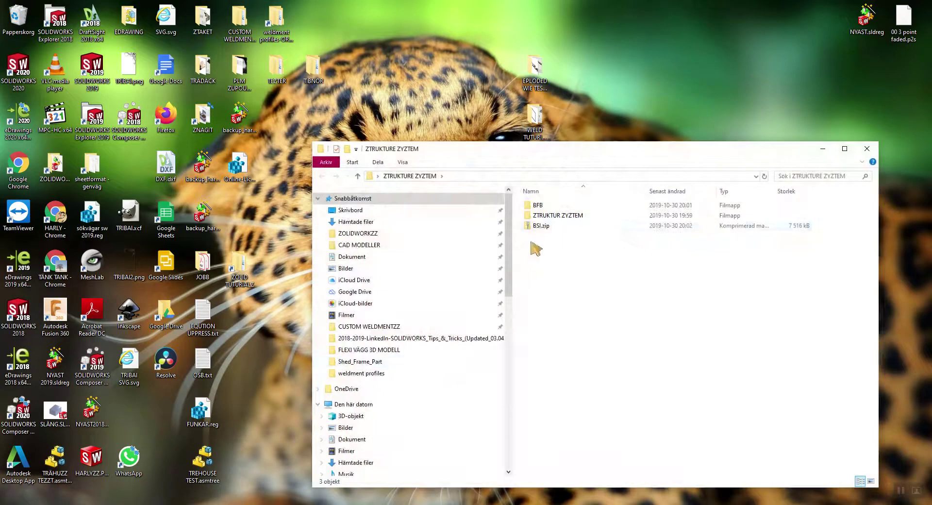
left_click(539, 225)
right_click(541, 228)
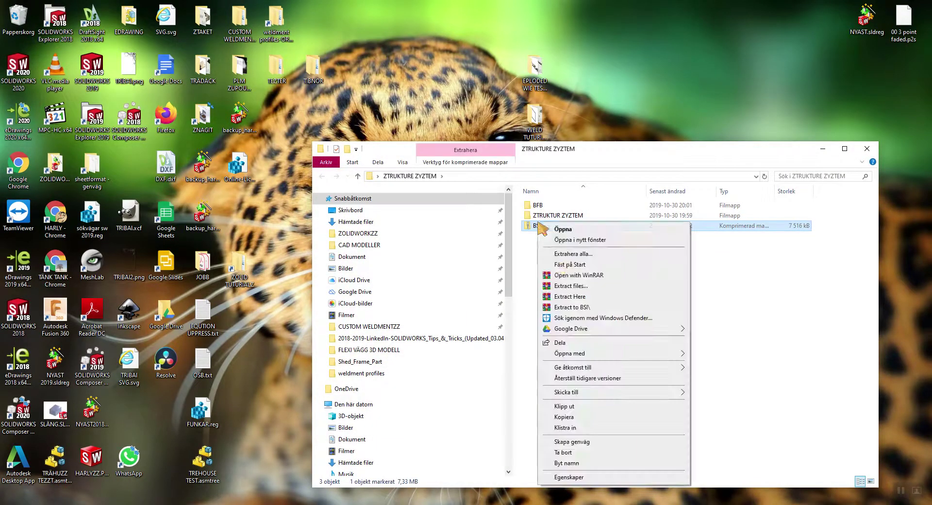
left_click(581, 298)
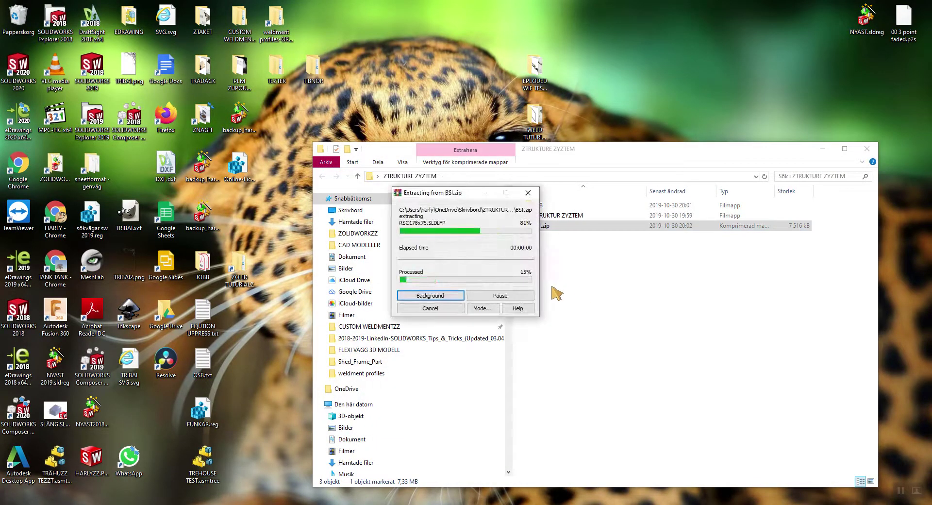
Delete BSI.zip and return to SOLIDWORKS
right_click(558, 242)
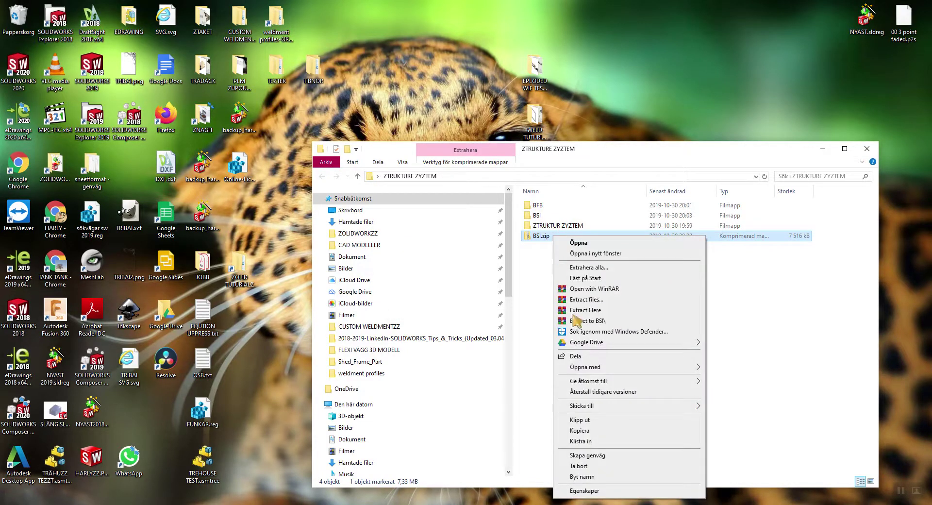
left_click(582, 466)
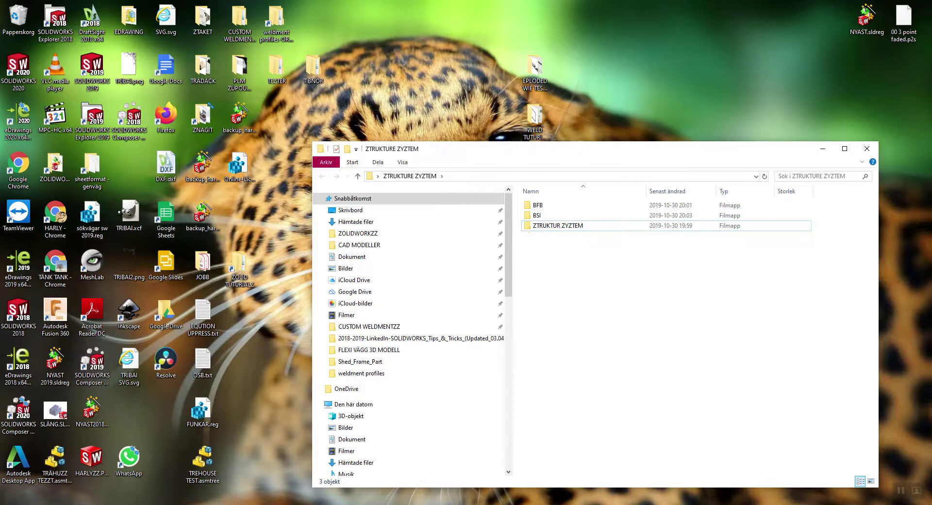
key("alt+Tab")
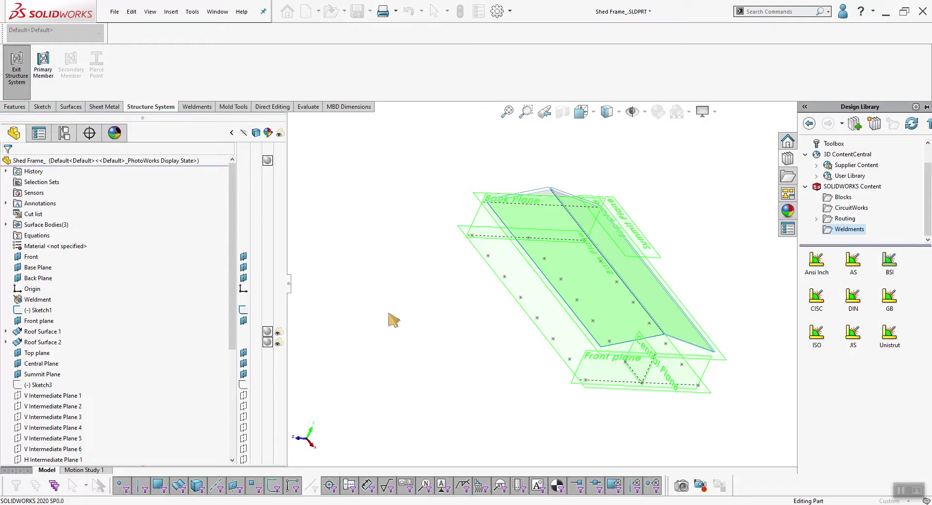
Start a primary member and confirm the BFB standard offers the TEZZTING type
left_click(43, 73)
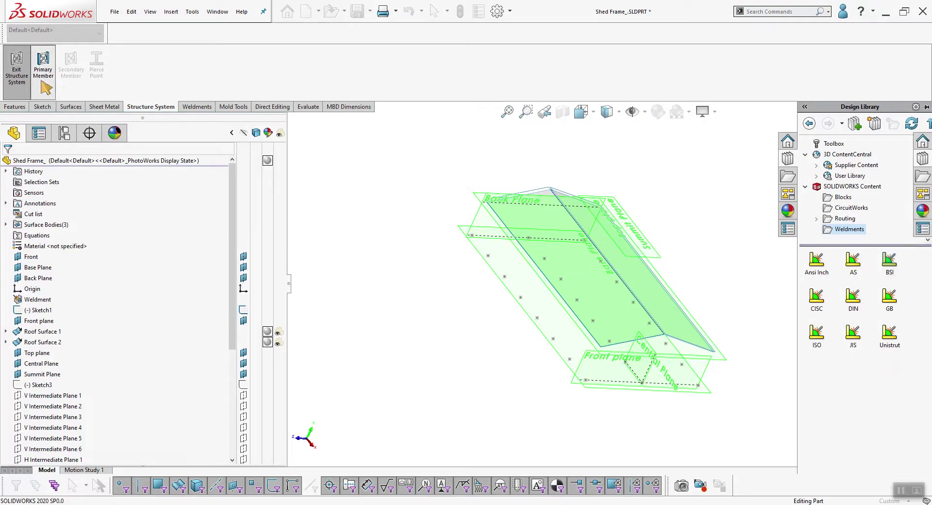
left_click(40, 180)
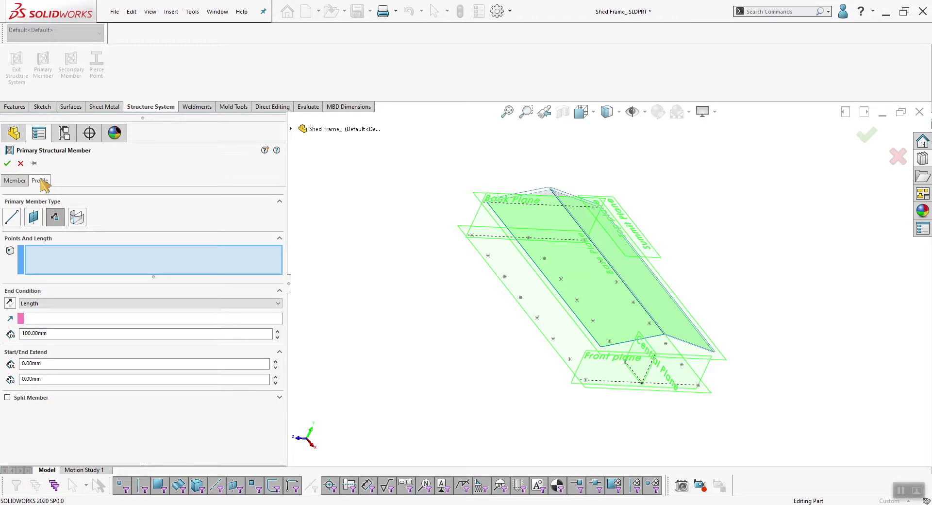
left_click(69, 223)
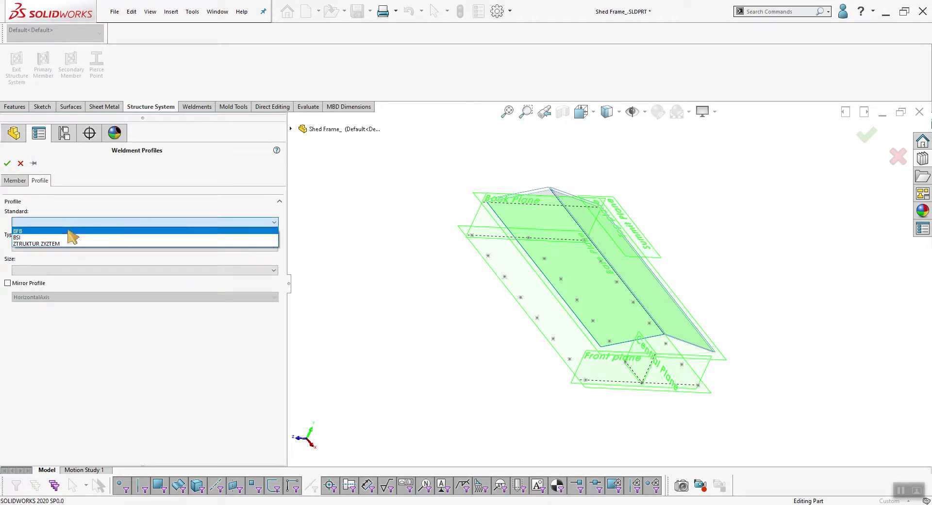
left_click(70, 231)
left_click(76, 246)
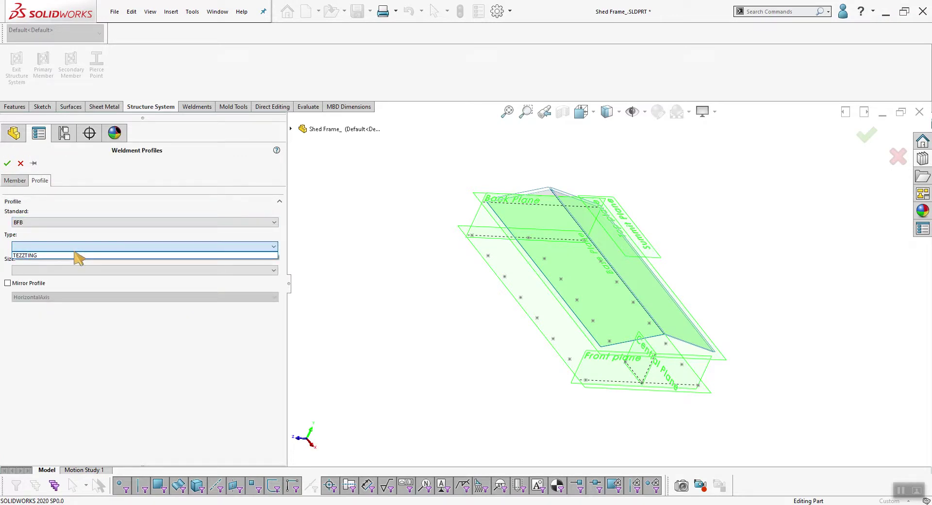
left_click(76, 226)
Switch the standard to BSI and confirm its type list is empty
left_click(77, 222)
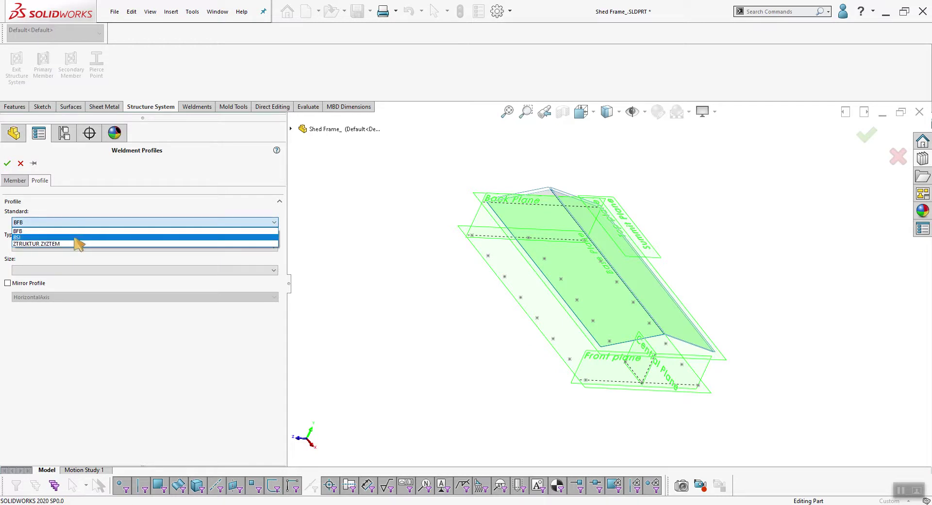
left_click(75, 237)
left_click(72, 246)
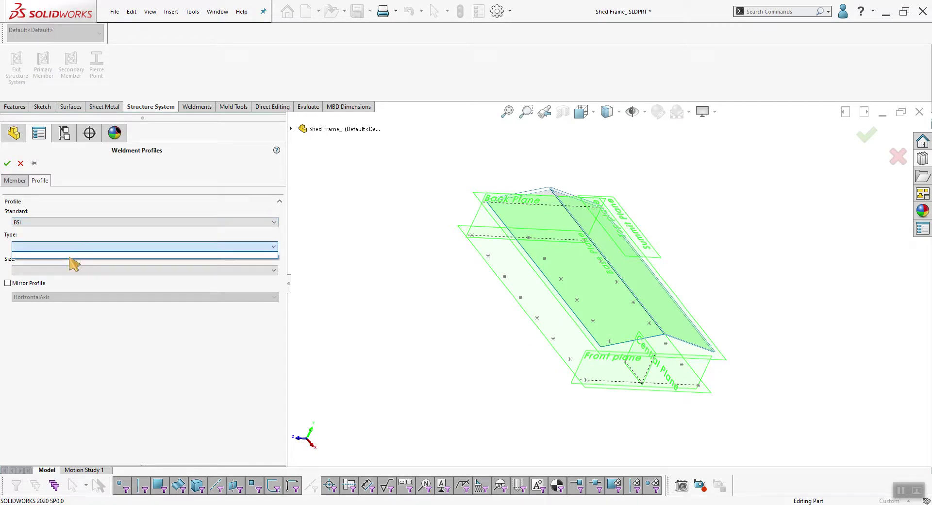
left_click(65, 224)
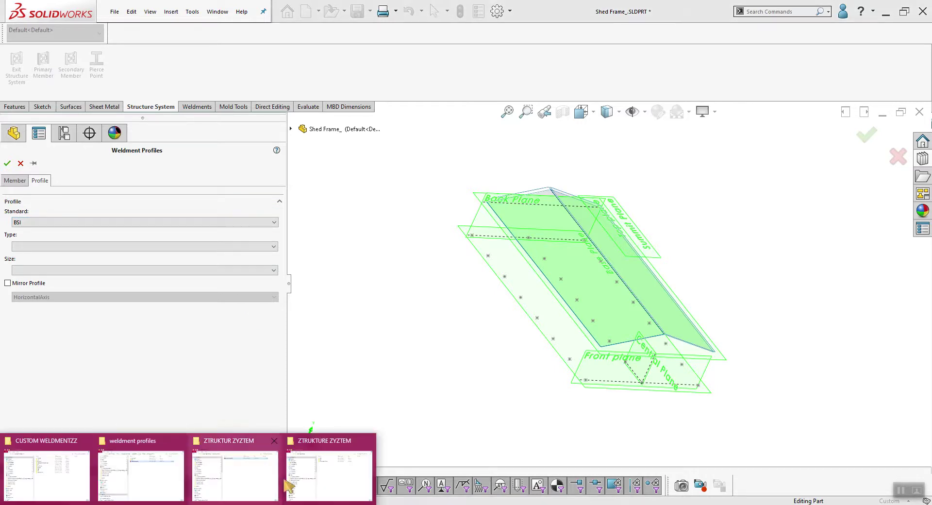
Open BSI > CHS Pipe in Explorer and select all 81 profile files
left_click(232, 478)
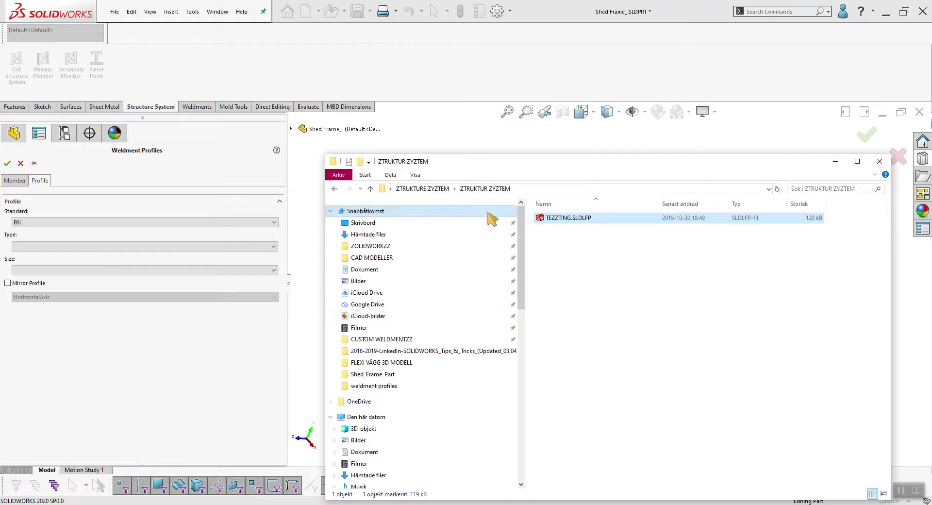
left_click(370, 189)
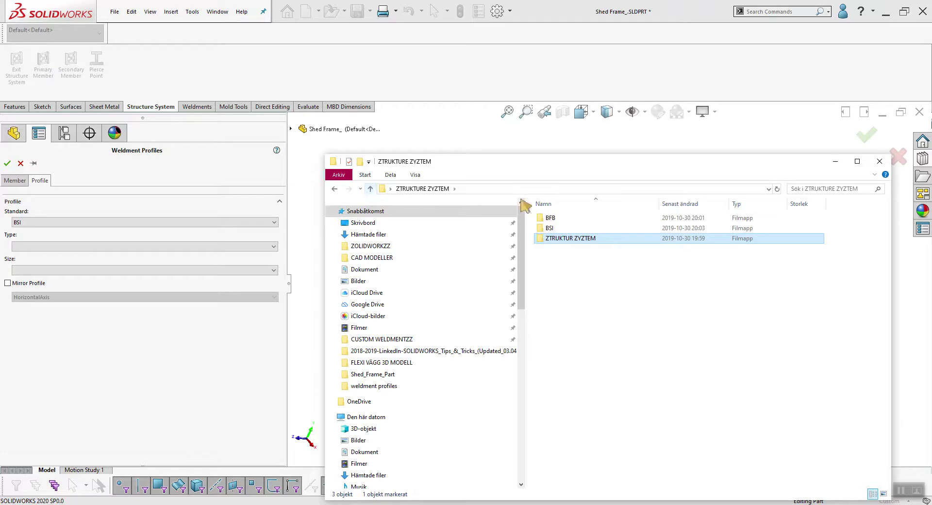
left_click(549, 229)
double_click(548, 229)
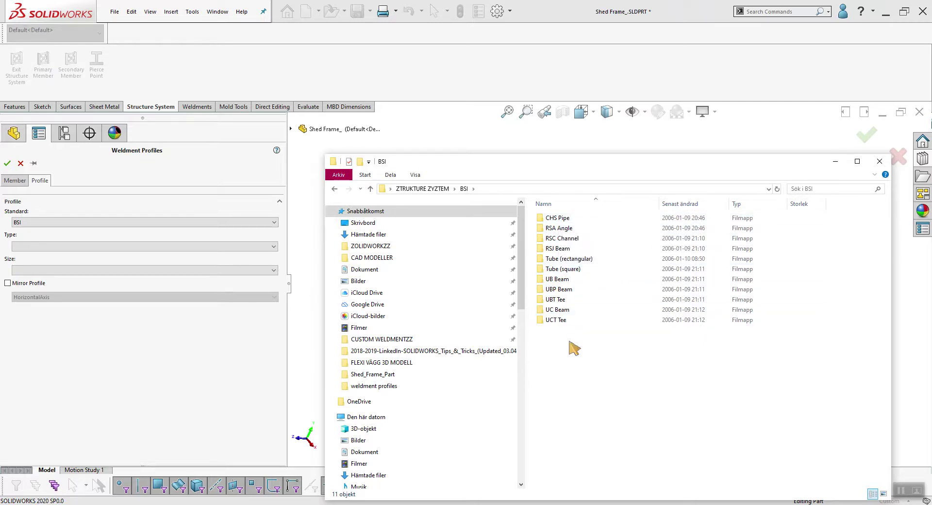
double_click(560, 217)
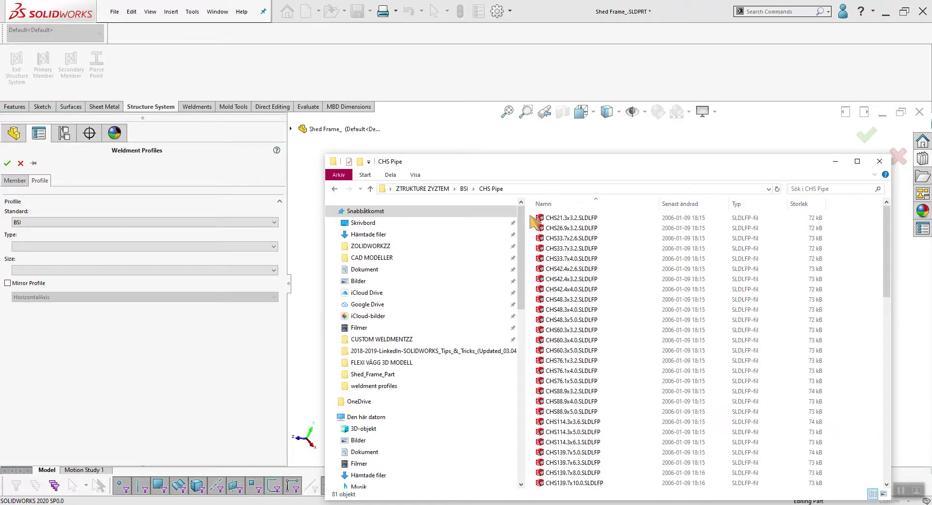
left_click_drag(530, 217, 595, 501)
Cut the CHS Pipe files, paste them into the BSI folder, and return to SOLIDWORKS
right_click(591, 386)
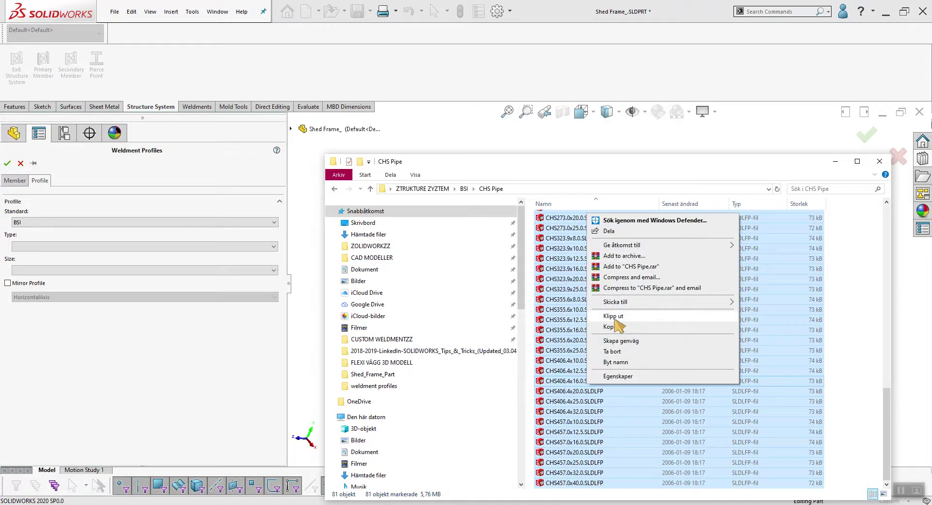
left_click(614, 316)
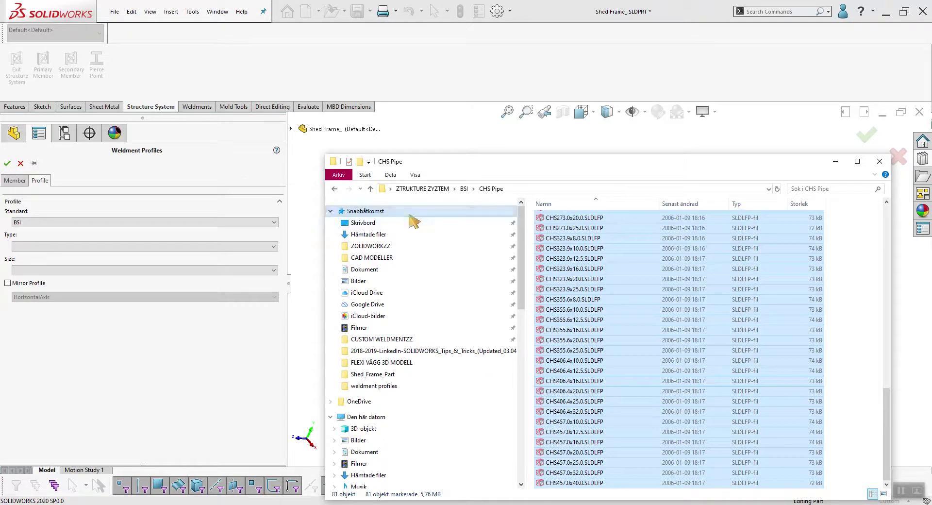
left_click(371, 189)
right_click(569, 359)
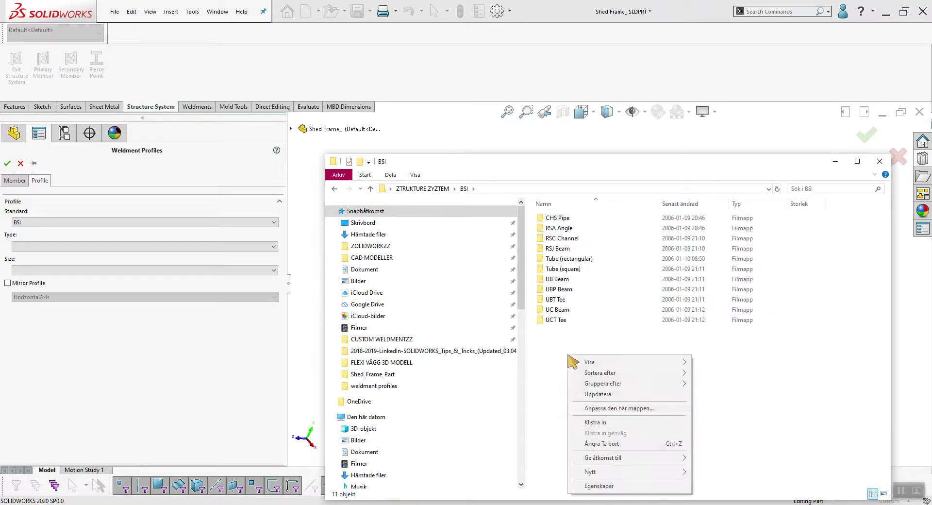
left_click(597, 423)
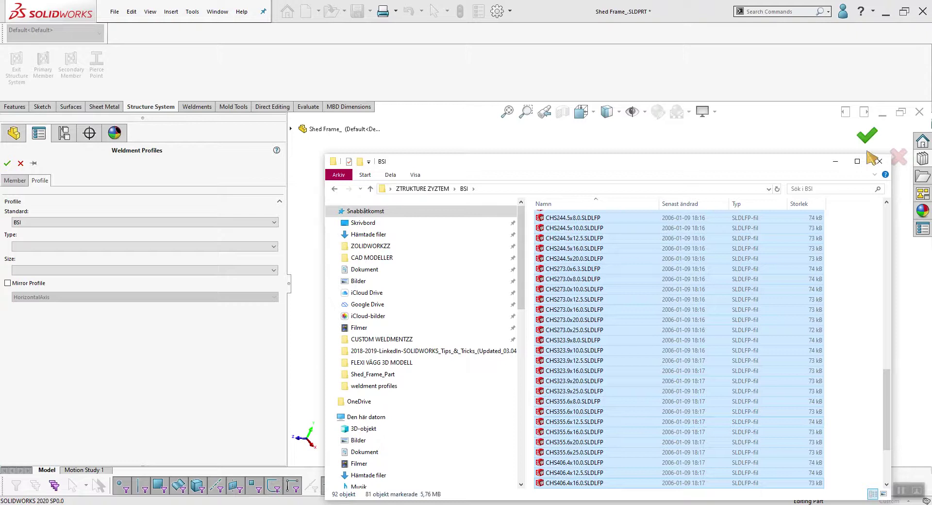
left_click(836, 162)
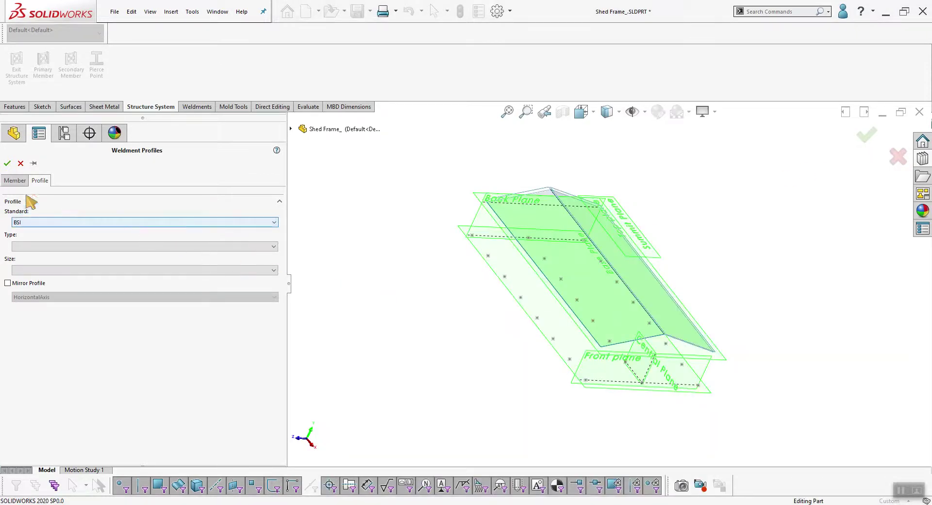
Restart the primary member and set its profile standard to BSI
left_click(21, 163)
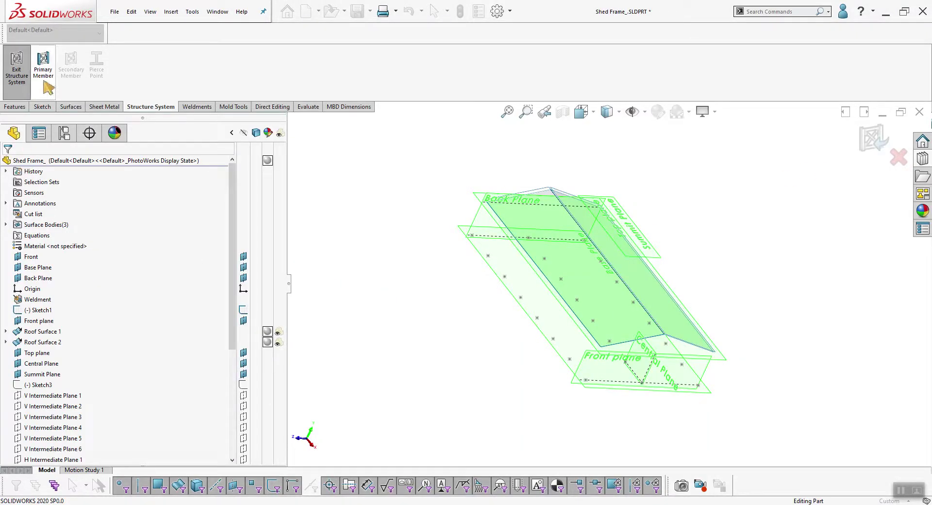
left_click(44, 63)
left_click(39, 181)
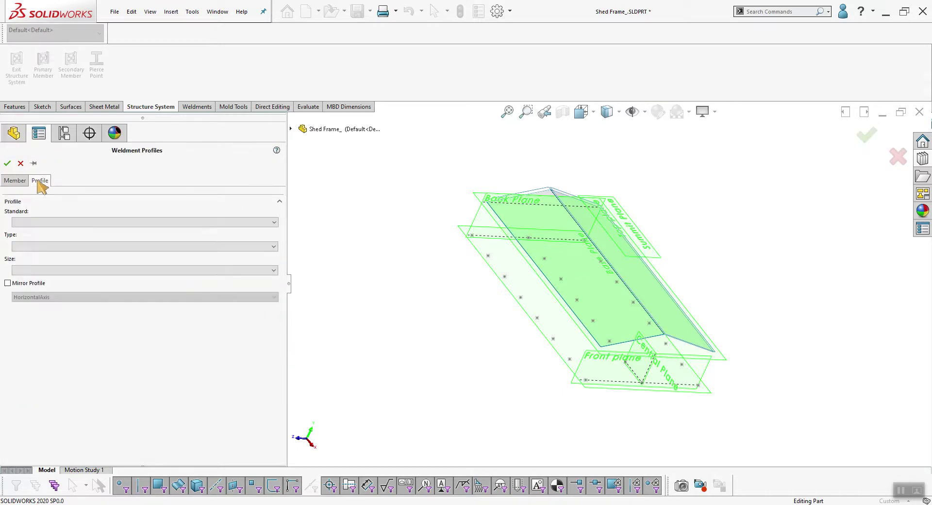
left_click(43, 222)
left_click(44, 237)
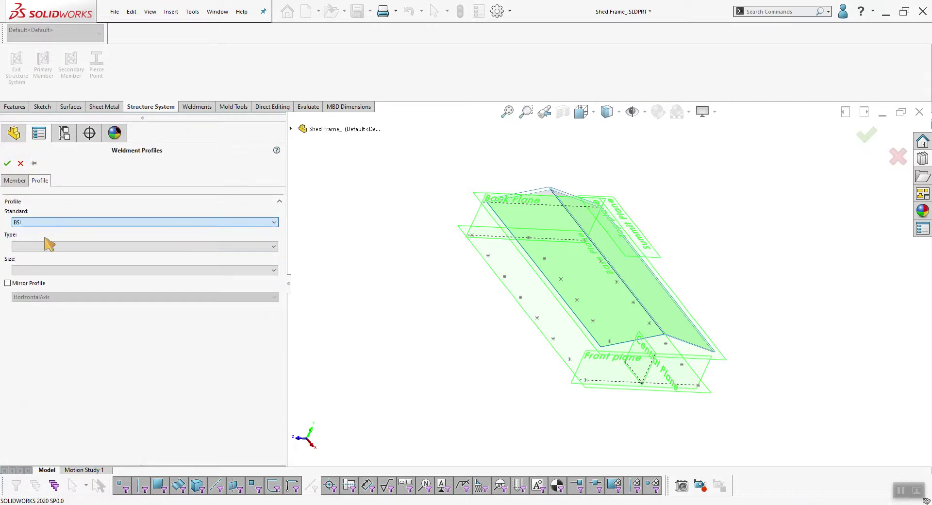
Choose type CHS168.3x6.3, find no sizes available, and cancel the member
left_click(68, 247)
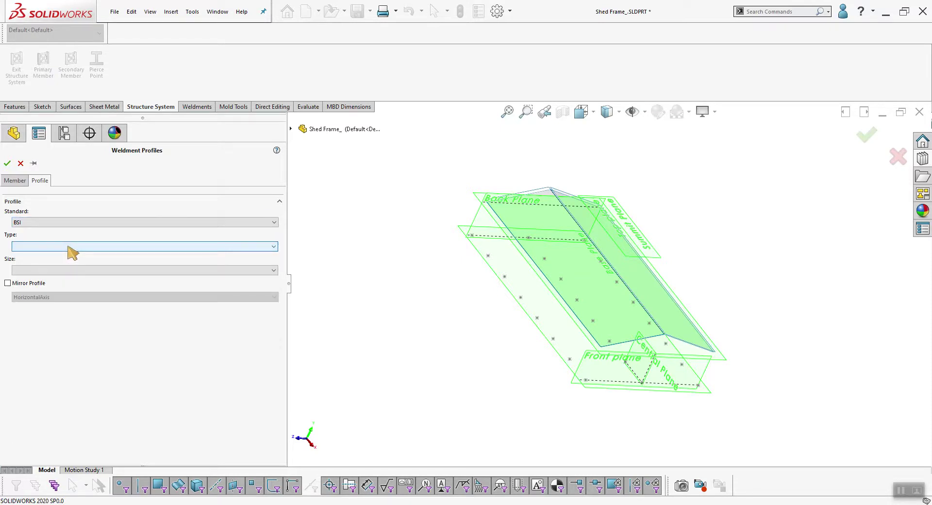
left_click(68, 247)
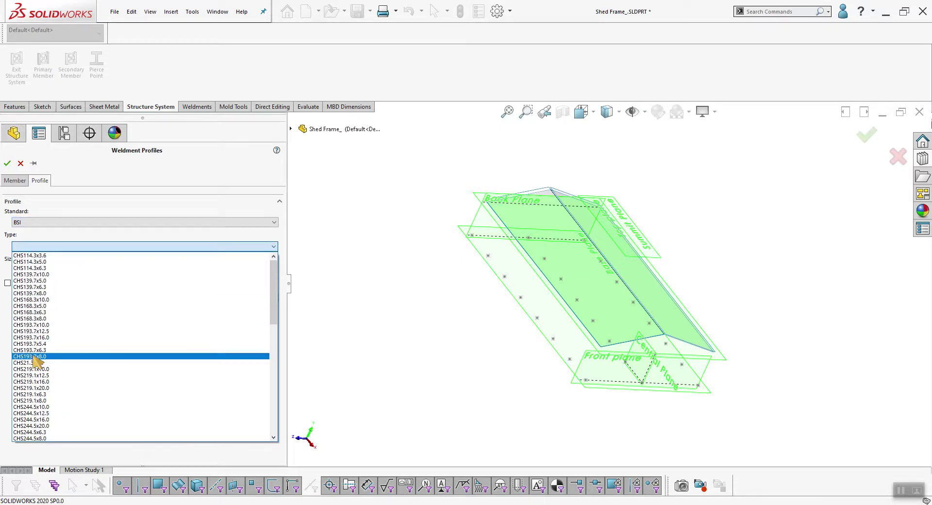
left_click(44, 314)
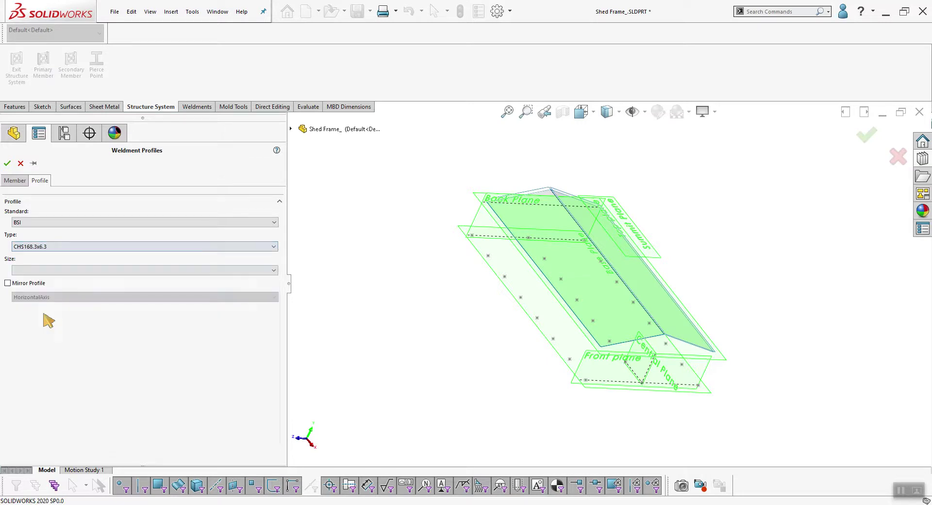
left_click(58, 273)
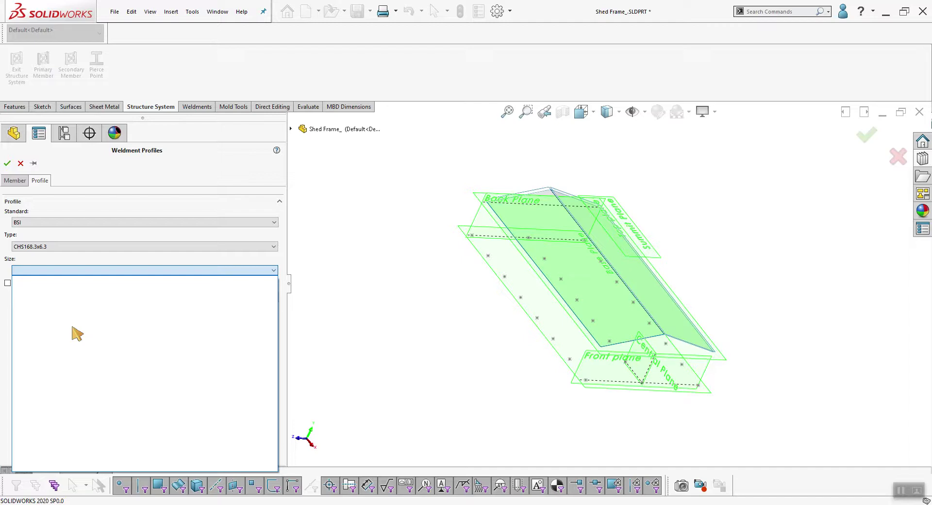
left_click(20, 163)
left_click(20, 163)
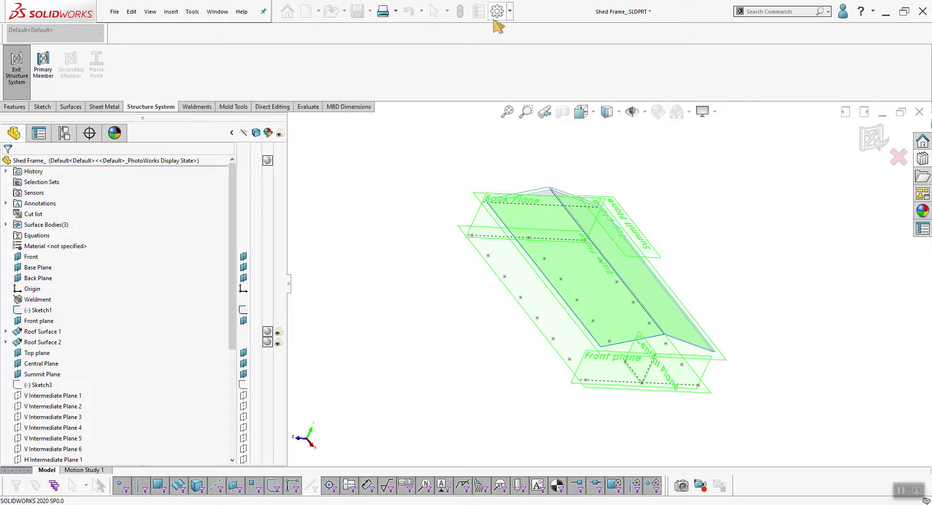
Exit the Structure System for Shed Frame with no members created
left_click(894, 164)
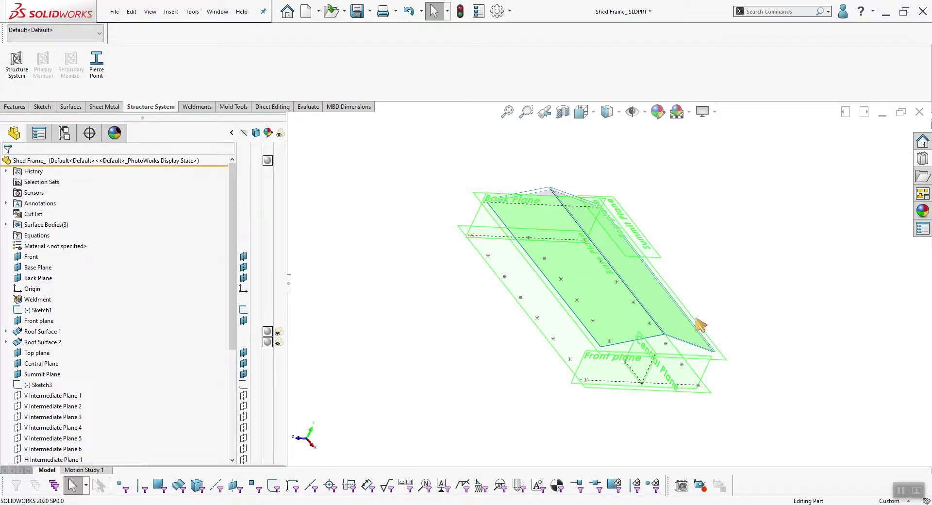